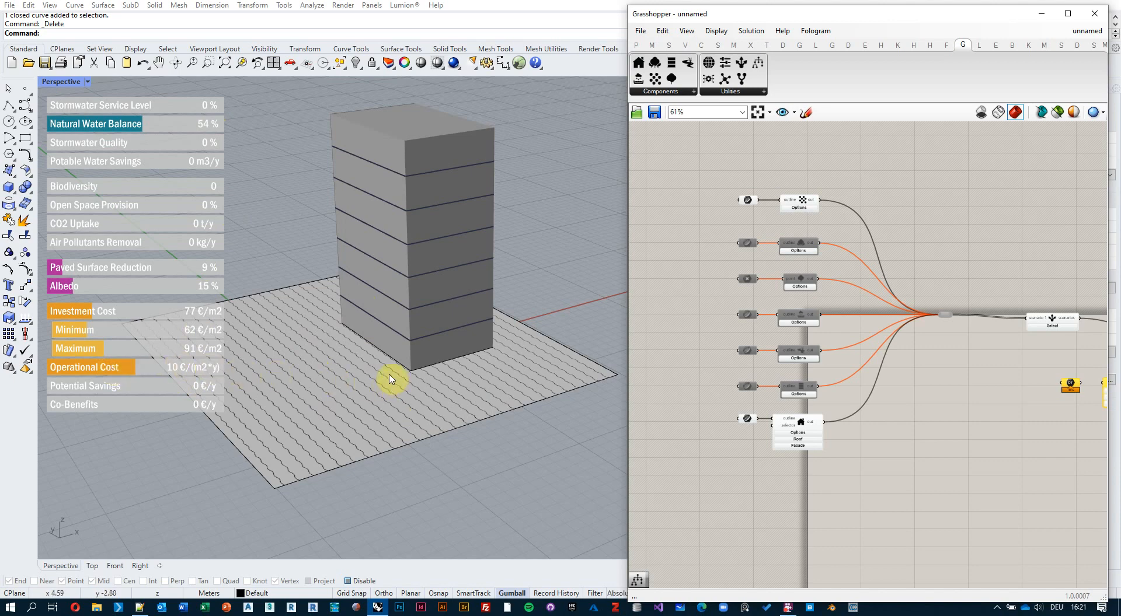
Adjust the site view and nudge the Curve parameter slightly to the left.
right_click_drag(393, 378, 424, 378, "shift")
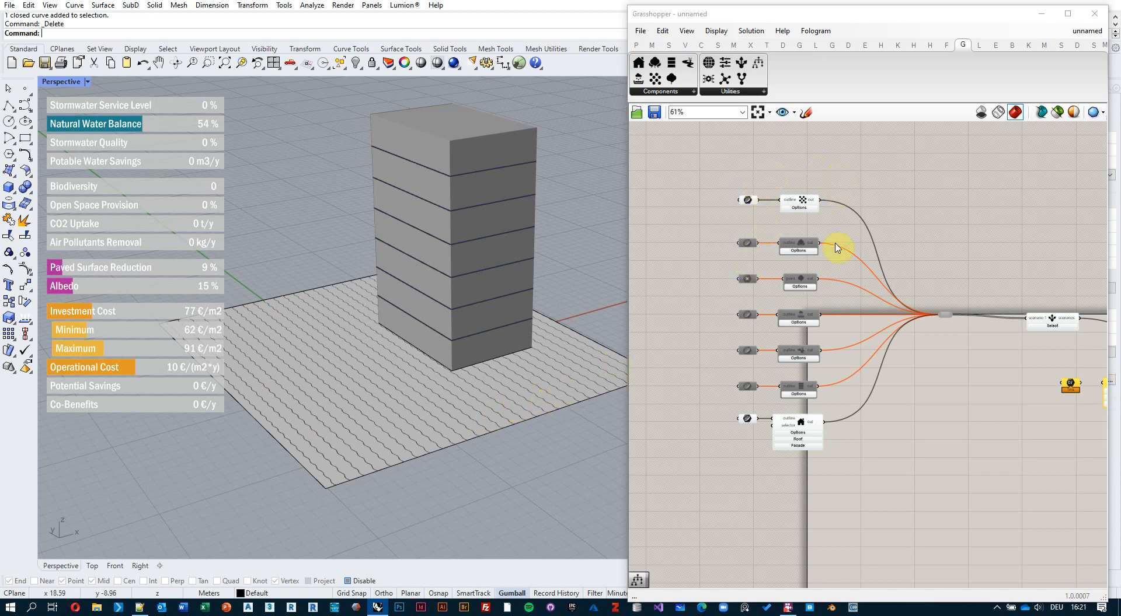
scroll(792, 480, "up", 3)
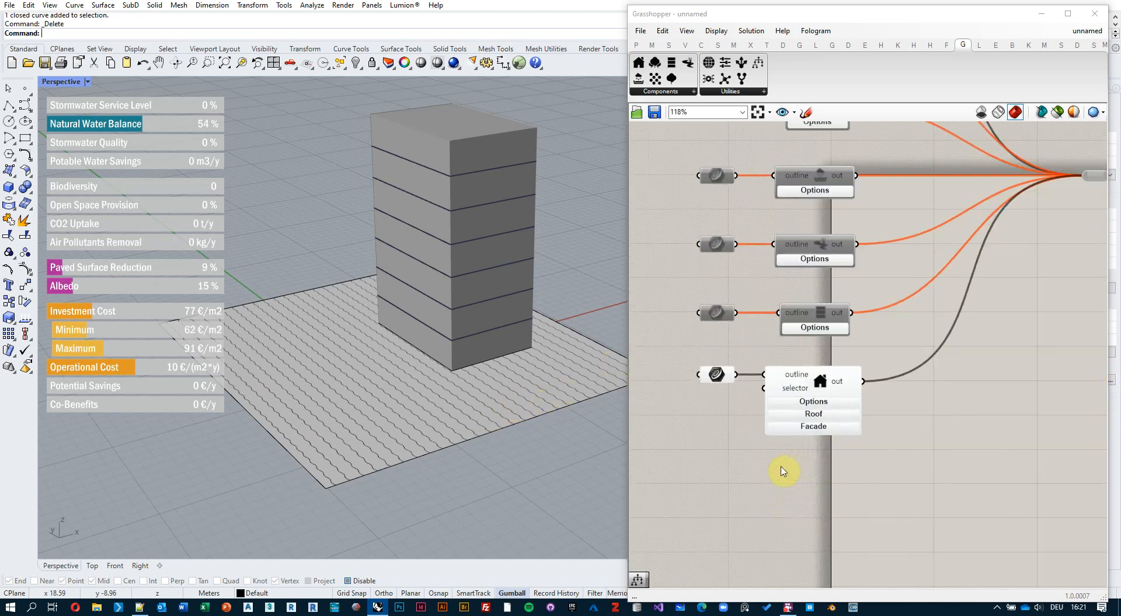
scroll(733, 443, "up", 3)
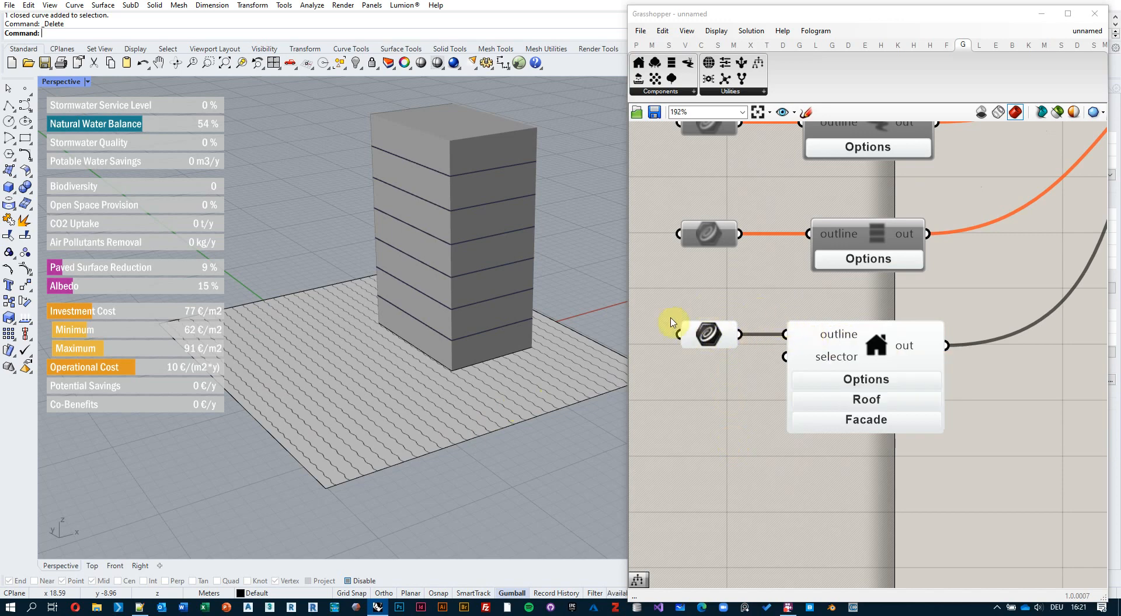
mouse_move(712, 340)
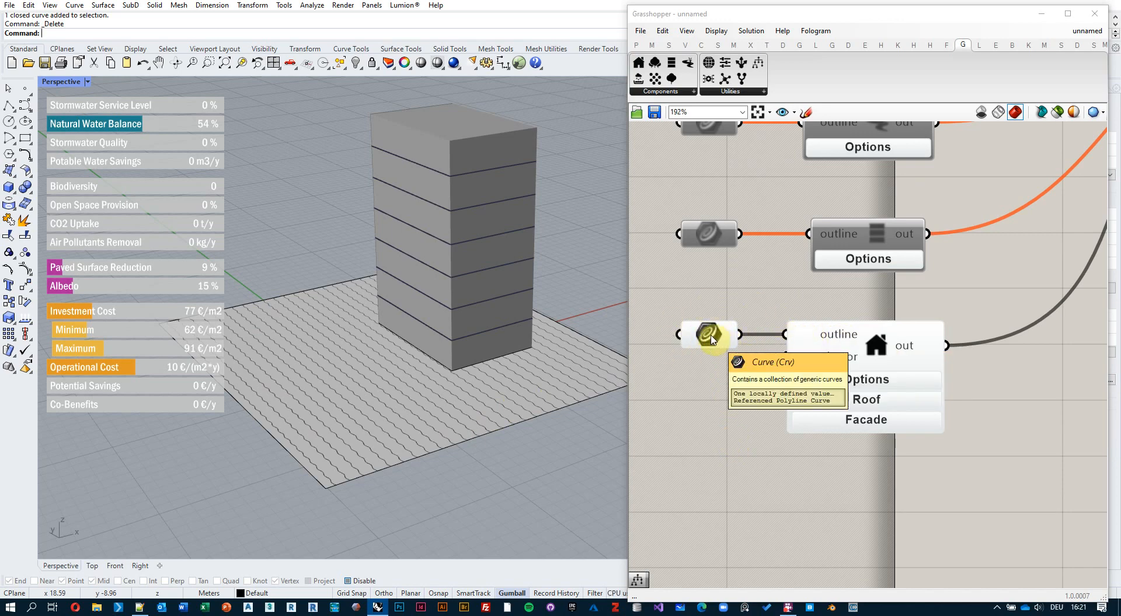
scroll(708, 334, "down", 4)
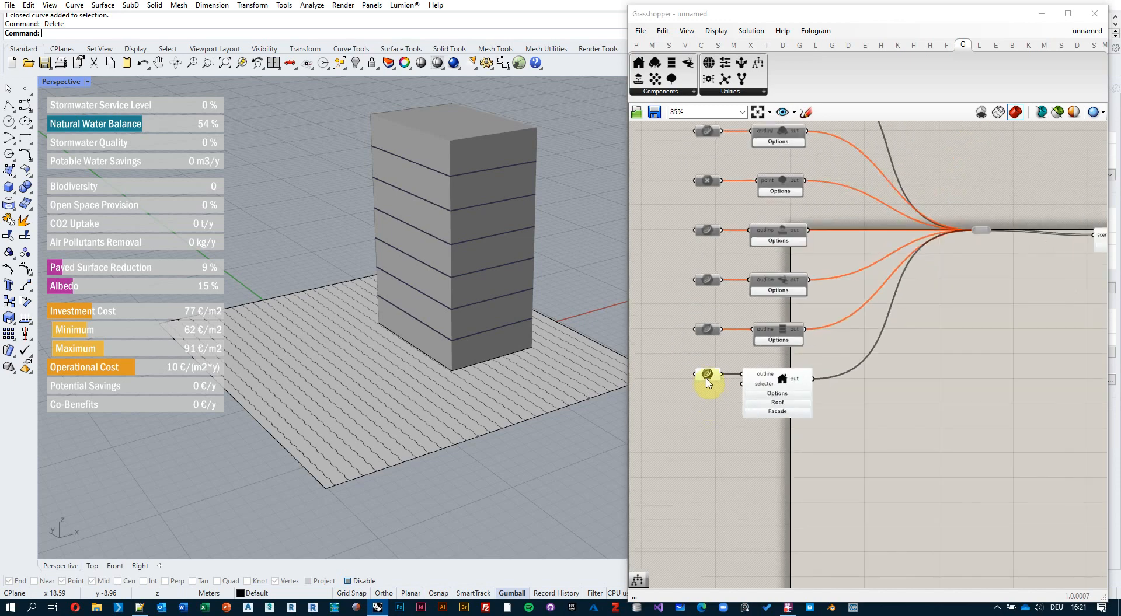
scroll(723, 292, "up", 4)
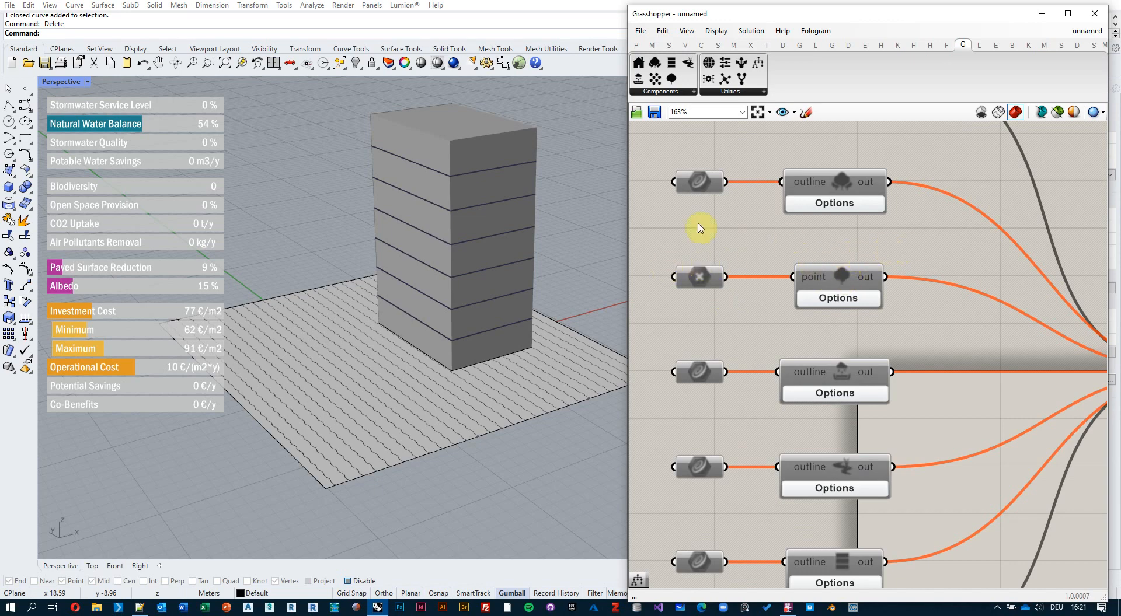
scroll(729, 286, "down", 3)
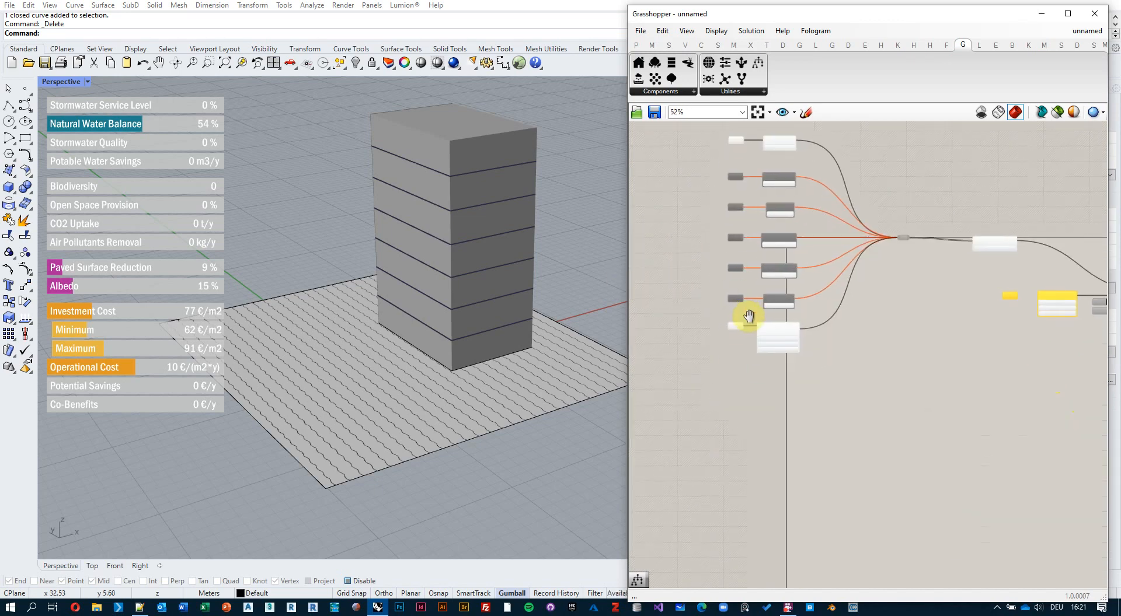
scroll(746, 321, "up", 2)
scroll(745, 342, "up", 3)
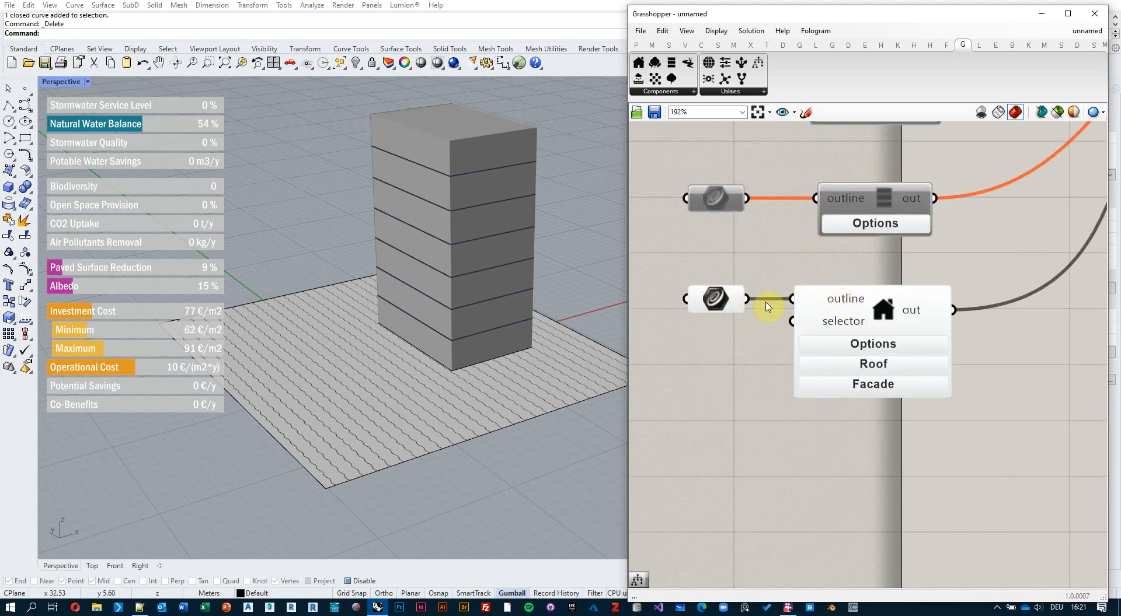
mouse_move(717, 301)
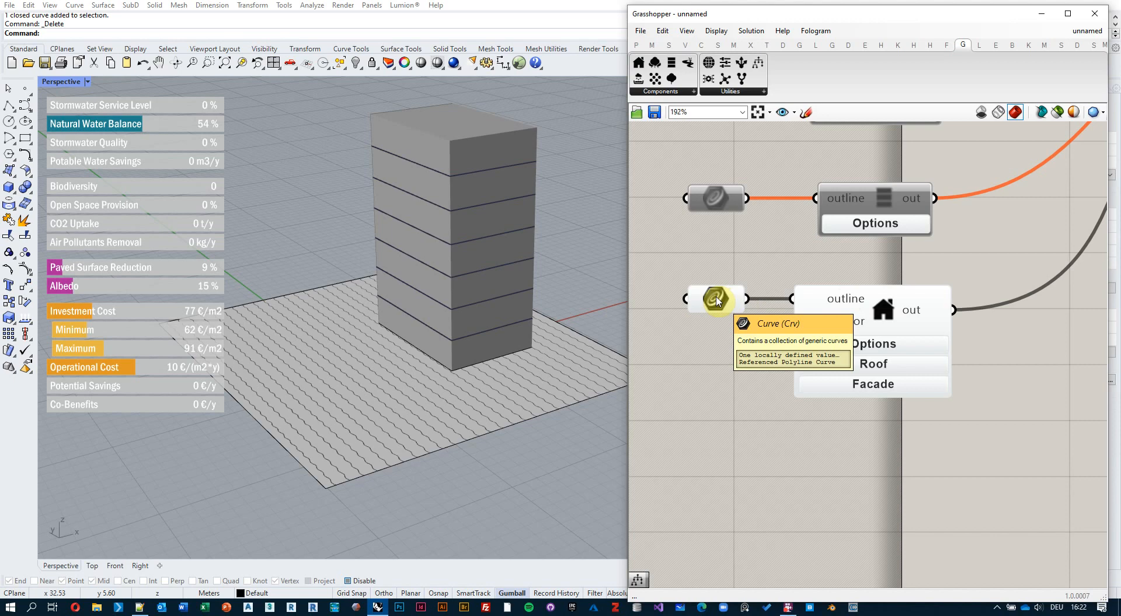
left_click_drag(717, 301, 677, 300)
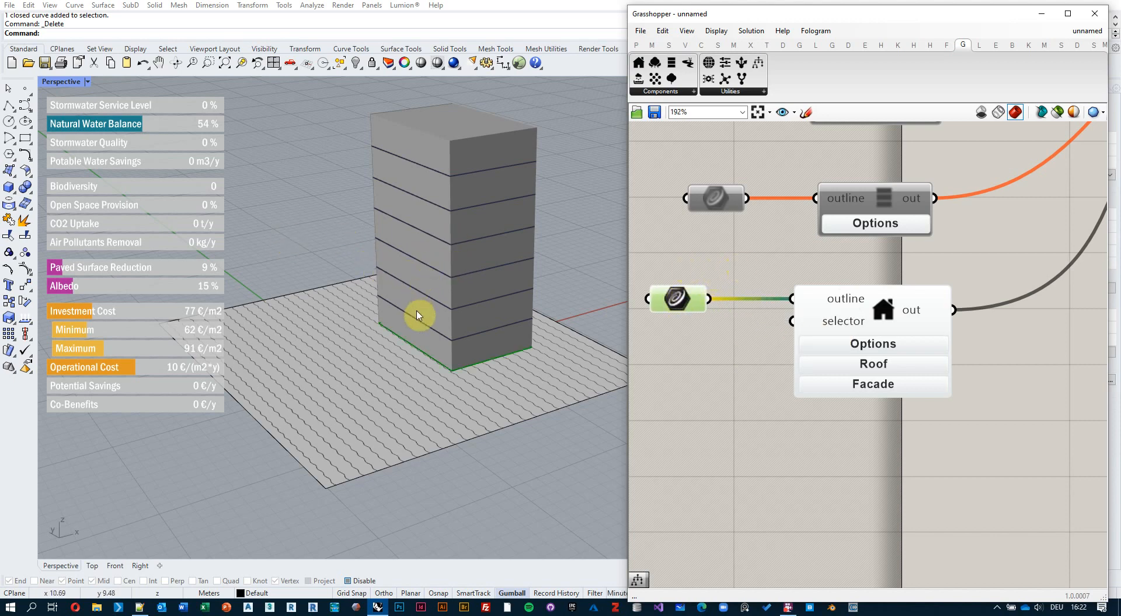
right_click_drag(418, 313, 463, 316, "shift")
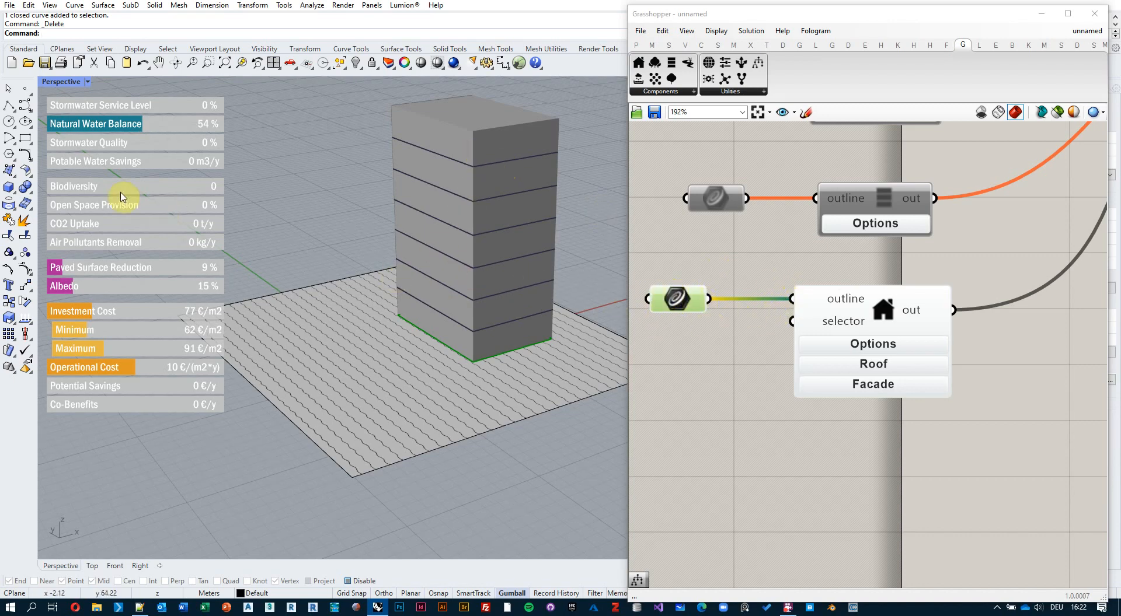
Draw a rectangle on the paved plot and Alt-drag a copy of the Curve parameter below.
left_click(25, 141)
left_click(369, 338)
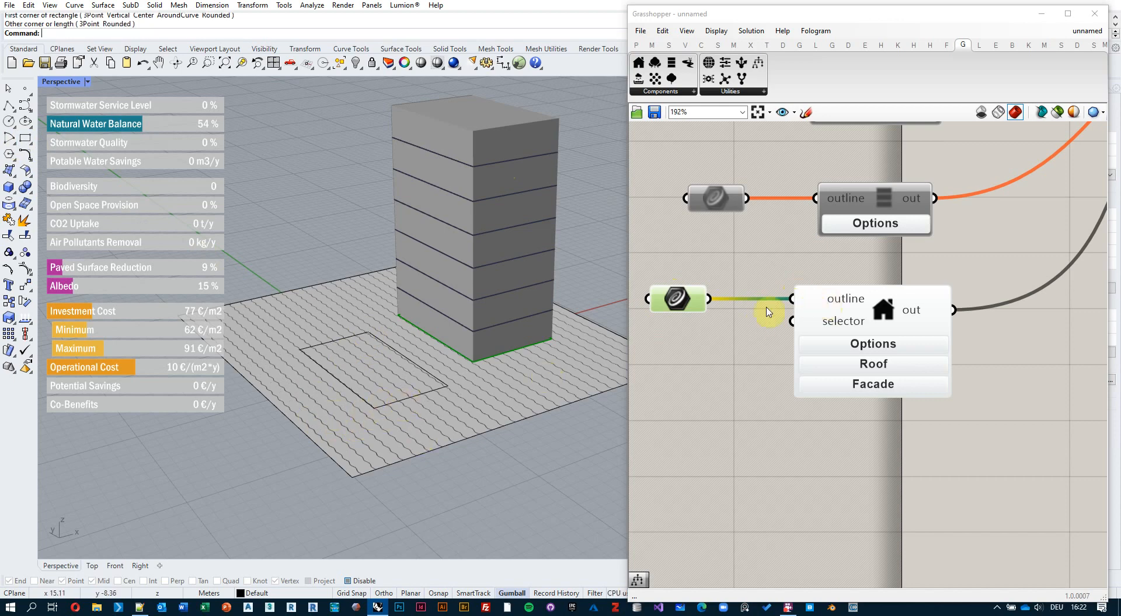
right_click_drag(700, 346, 739, 340)
left_click_drag(720, 295, 725, 341, "alt")
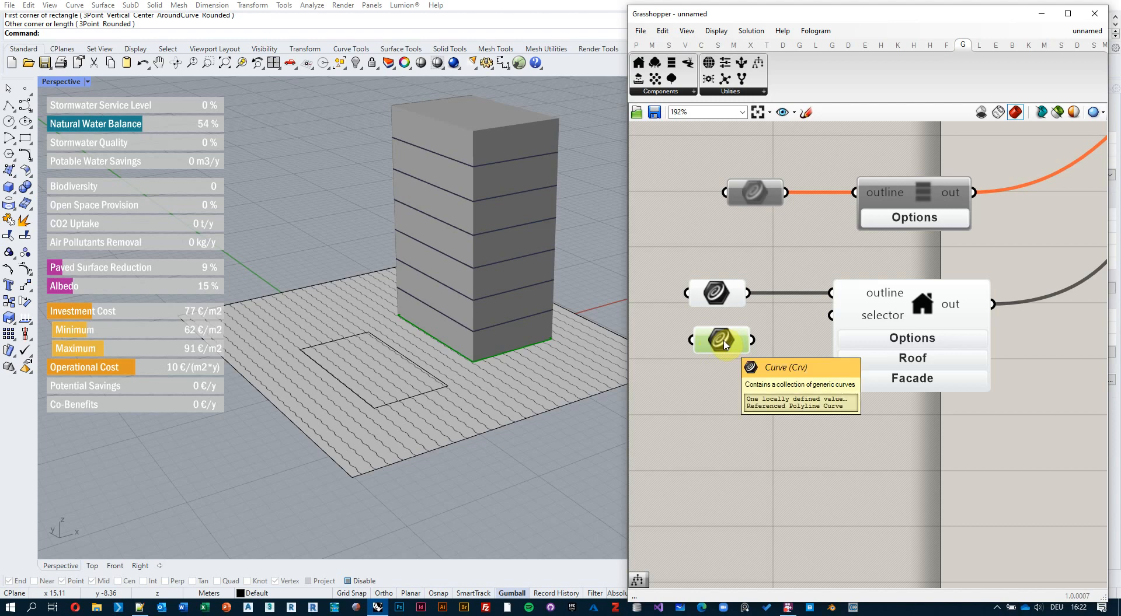
Reference the rectangle into the new Curve parameter and wire it to the building's outline input.
right_click(725, 345)
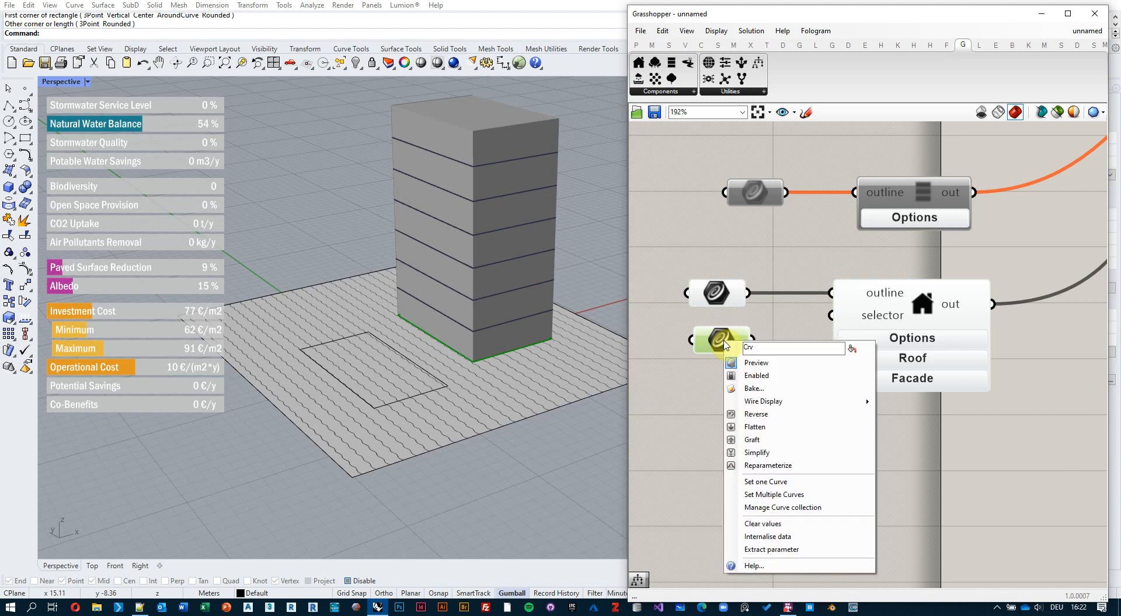
left_click(782, 483)
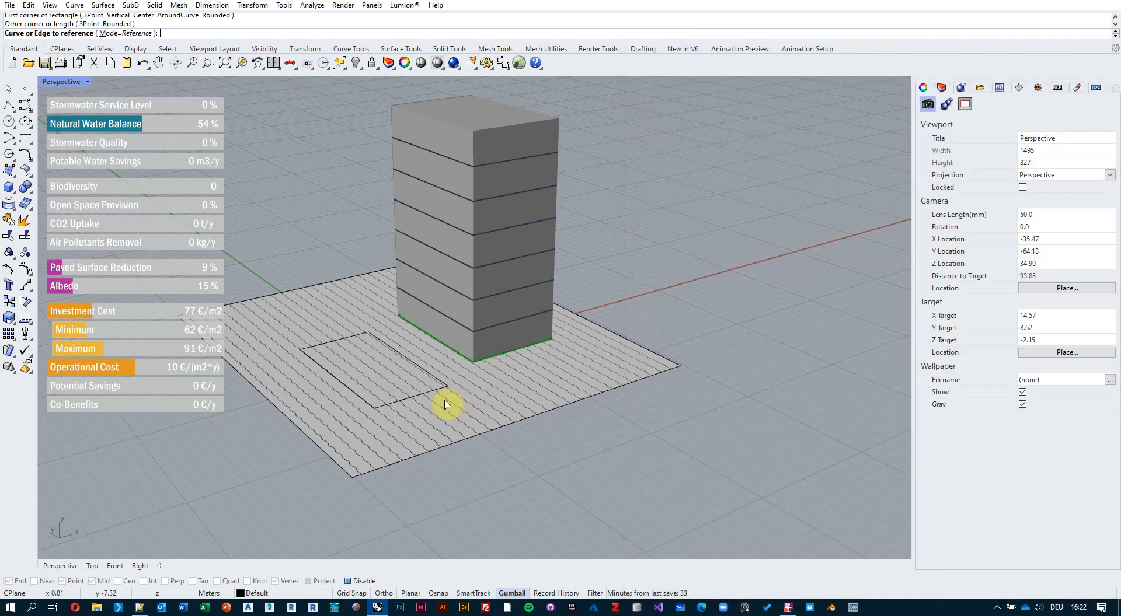
left_click(433, 390)
left_click_drag(759, 346, 836, 296)
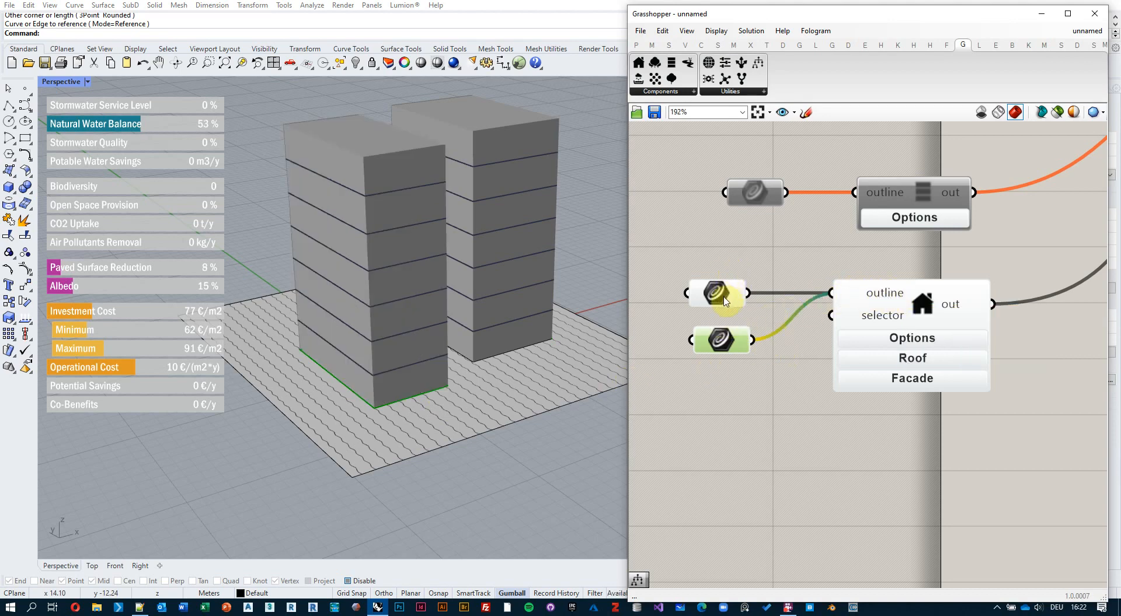
Set the building component's Number of levels to 4 under Options.
left_click(717, 294)
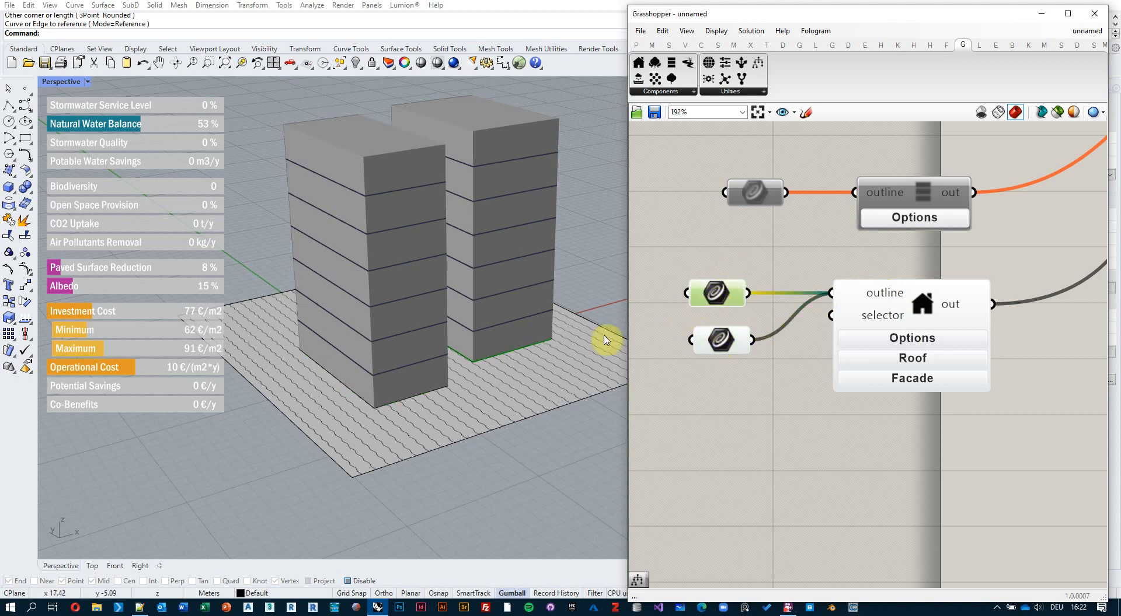
left_click(898, 341)
mouse_move(904, 434)
left_mouse_down()
mouse_move(867, 433)
mouse_move(904, 433)
mouse_move(883, 435)
left_mouse_up()
left_click(911, 341)
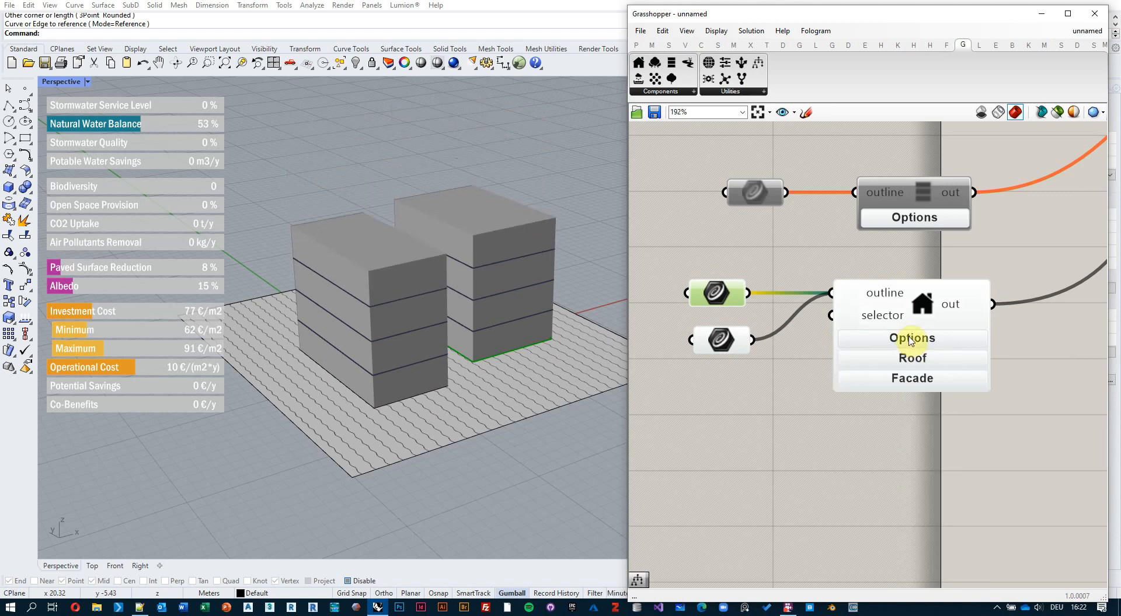
right_click_drag(791, 391, 793, 346)
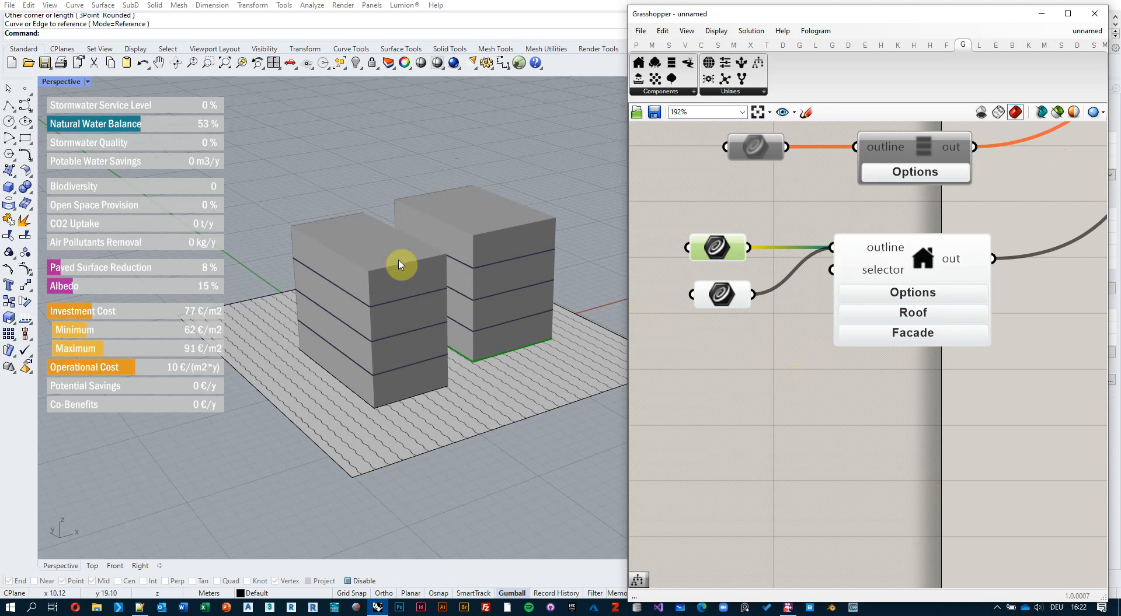
Give both buildings Green Extensive roofs, then Alt-drag a copy of the building component below.
left_click(924, 321)
left_click(930, 375)
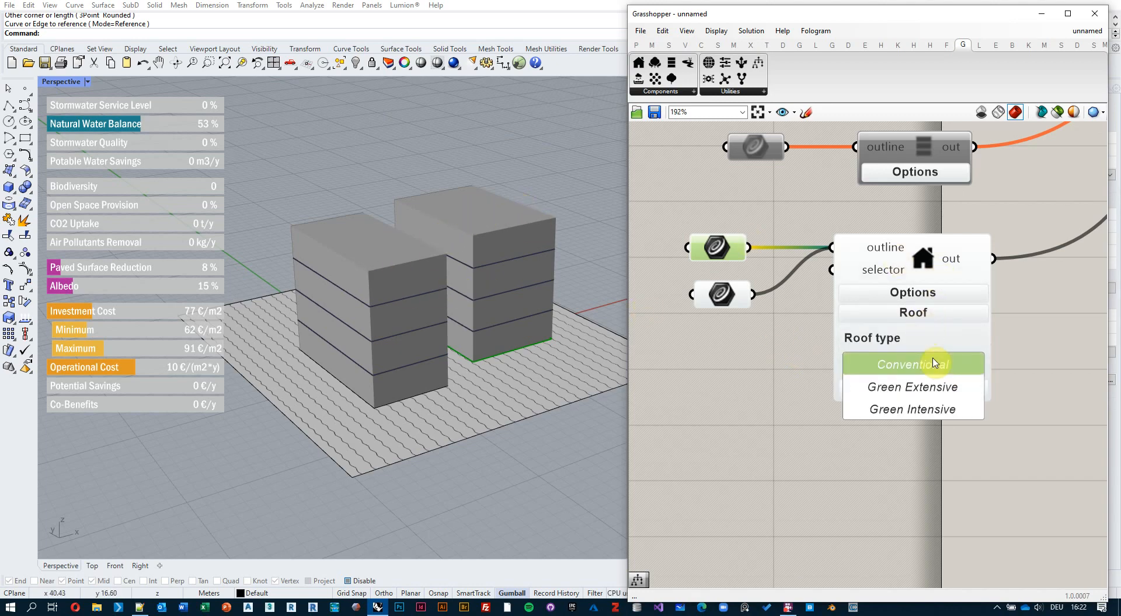
left_click(935, 388)
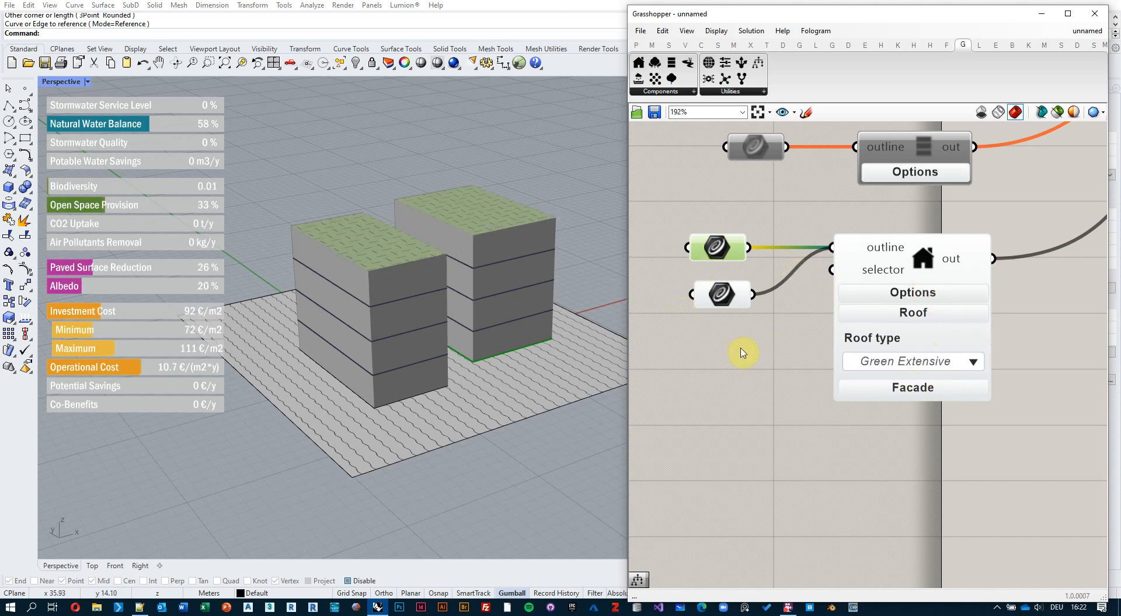
right_click_drag(741, 352, 735, 304)
left_click_drag(917, 235, 923, 422, "alt")
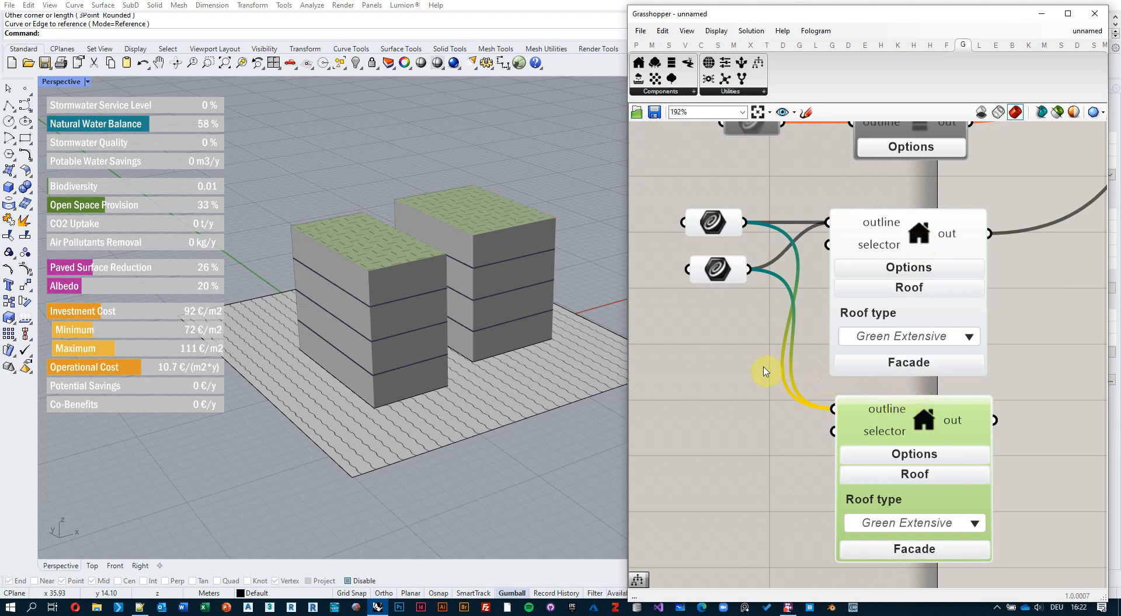
Rewire the curves so the tower and the rectangle each feed their own building component.
left_click_drag(835, 408, 748, 220, "ctrl")
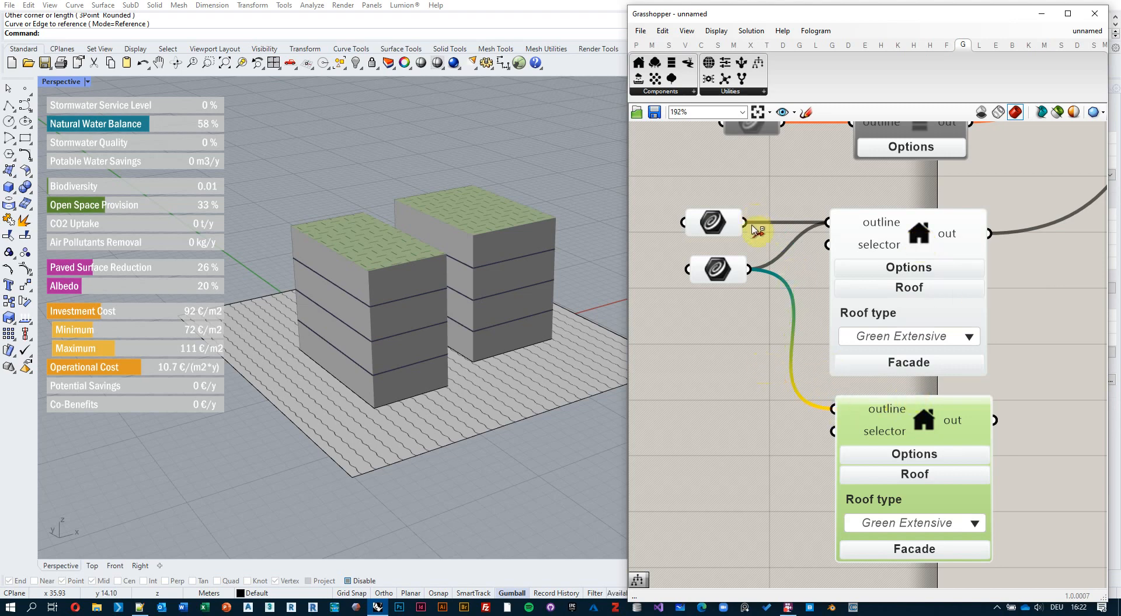
left_click_drag(751, 271, 828, 223, "ctrl")
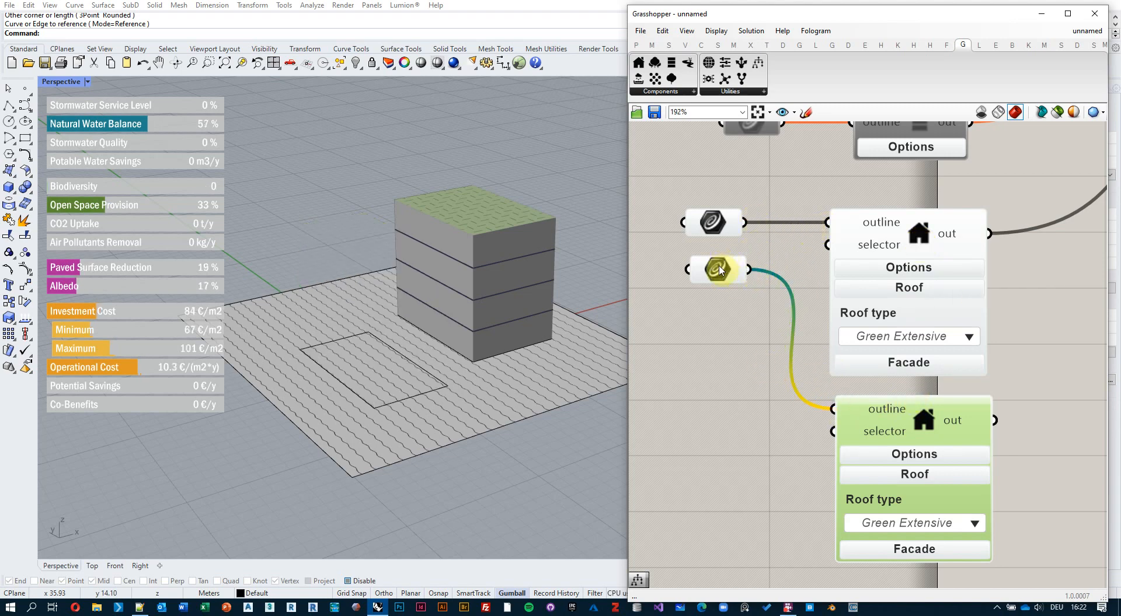
left_click_drag(717, 269, 716, 409)
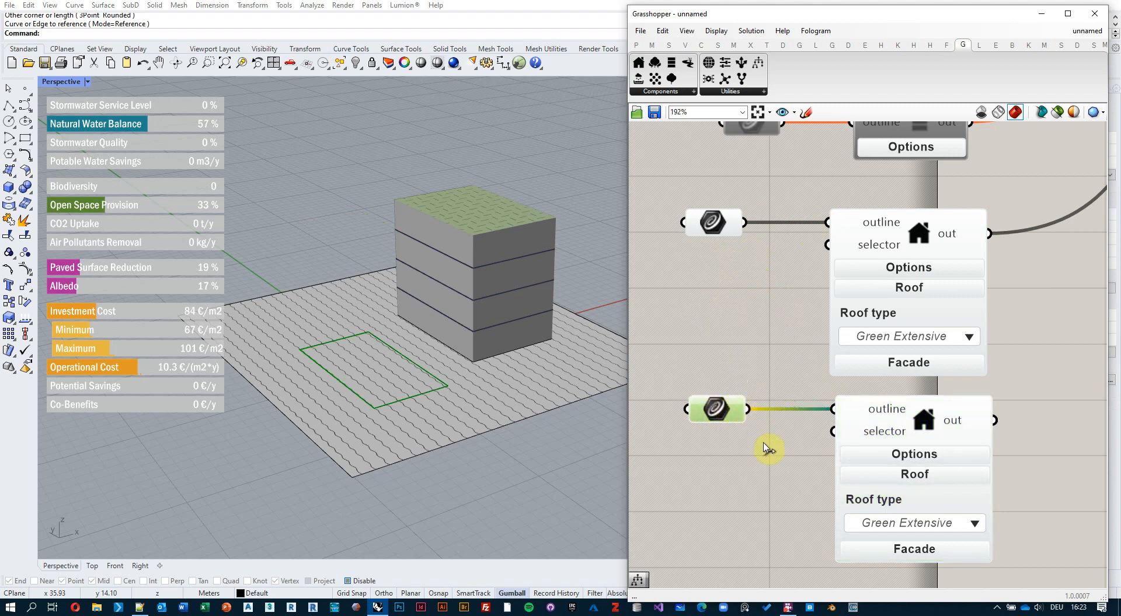
right_click_drag(758, 439, 758, 406)
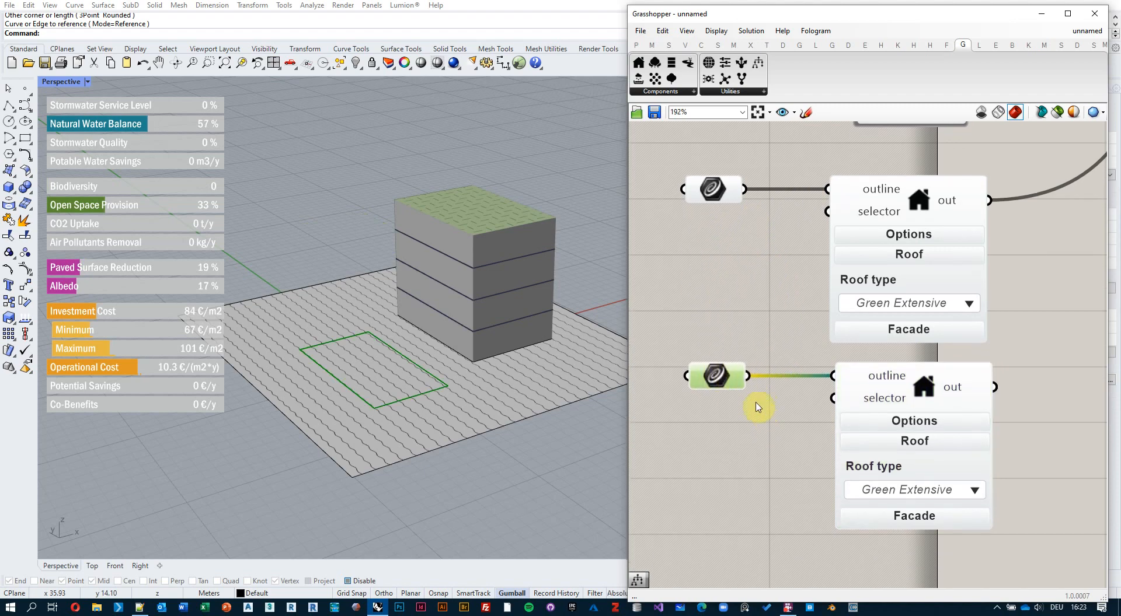
Pick a roof type for the second building and show its Residential, 6-level, 2.7 settings.
left_click(949, 491)
left_click(926, 496)
left_click(916, 442)
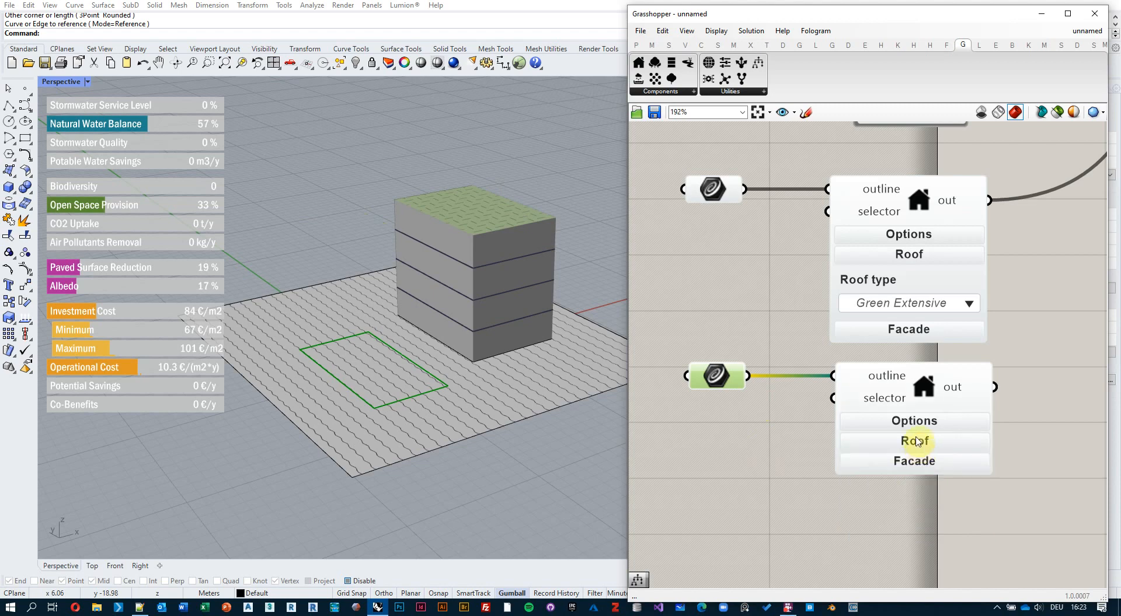
left_click(914, 421)
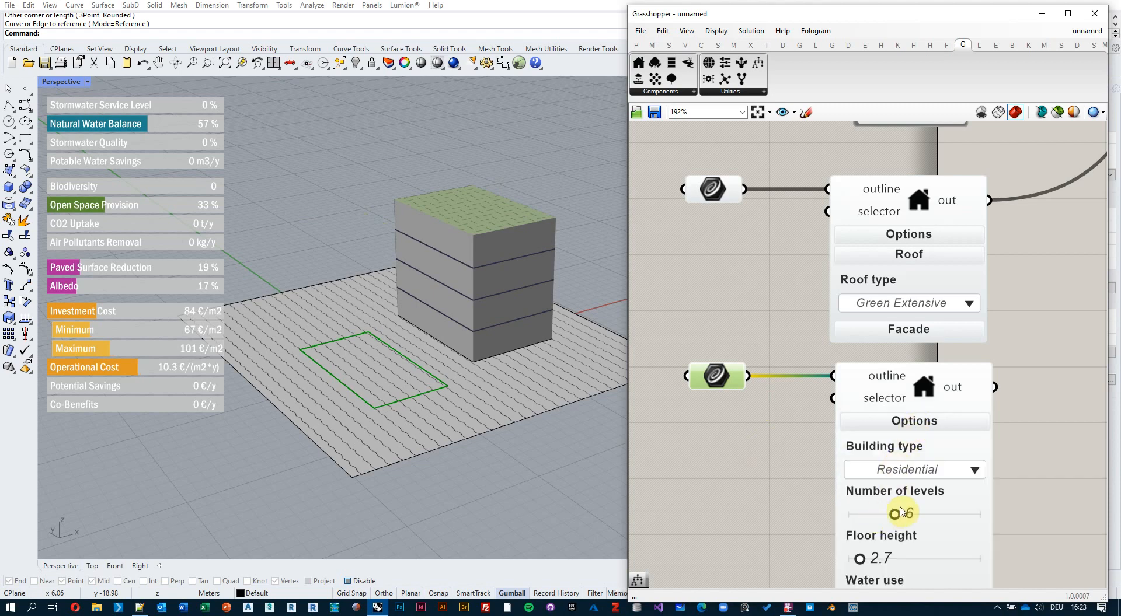
scroll(752, 430, "down", 5)
right_click_drag(941, 355, 906, 381)
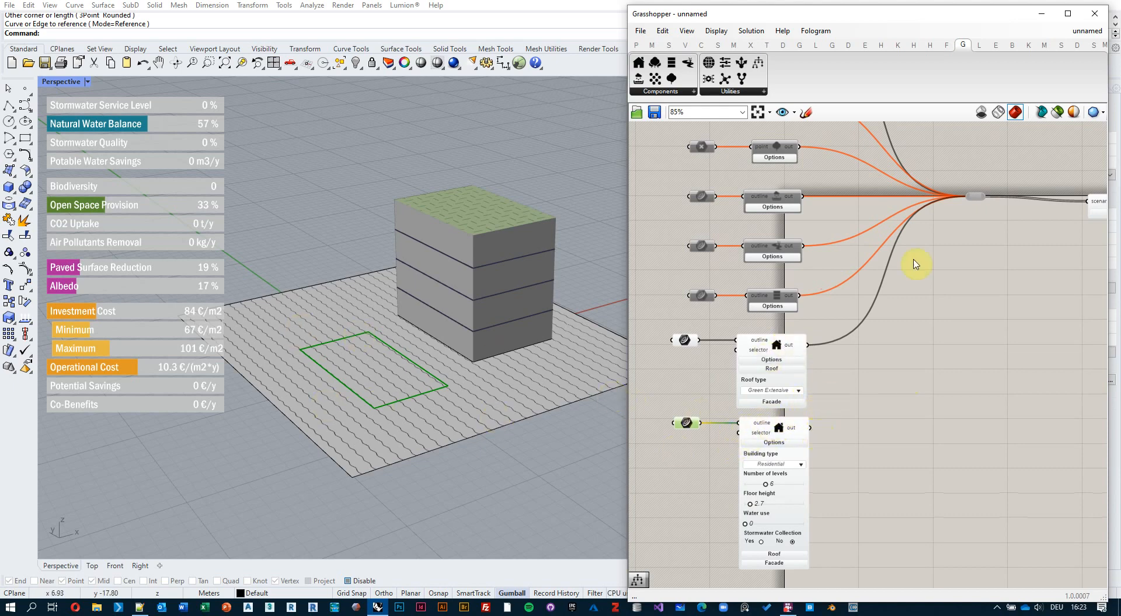
Wire the second building component's output into the scenario relay.
scroll(1016, 182, "up", 4)
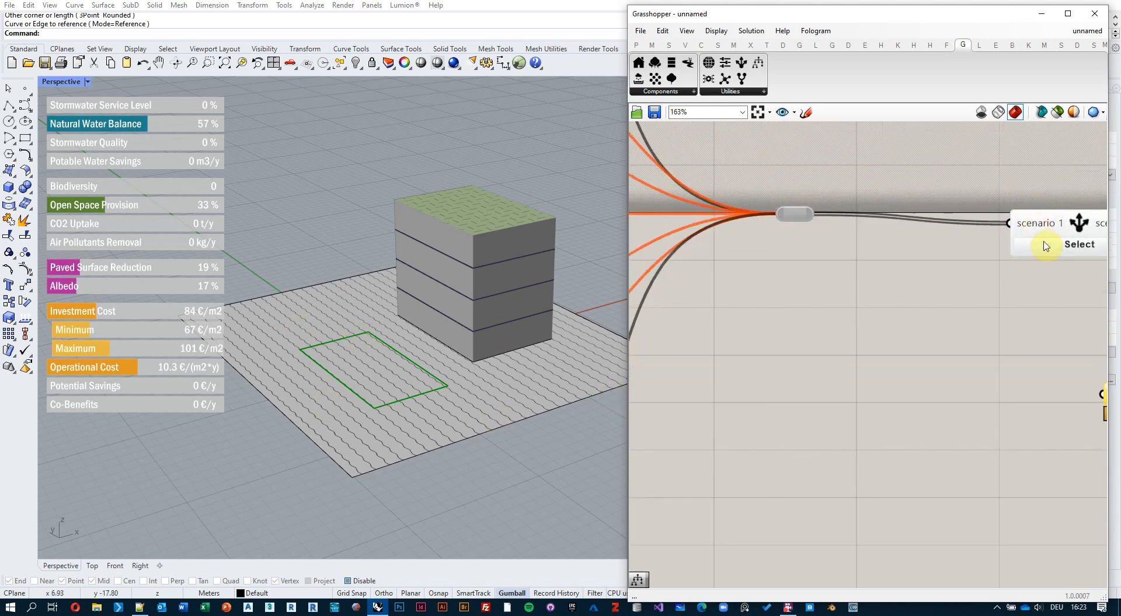
scroll(1046, 246, "down", 4)
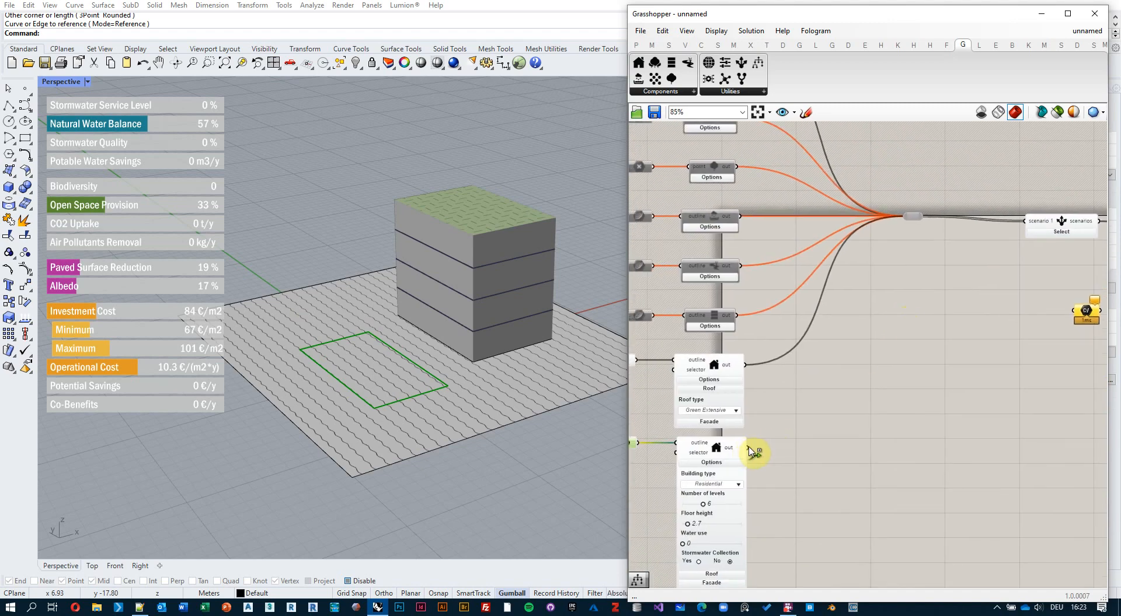
left_click_drag(767, 432, 905, 223)
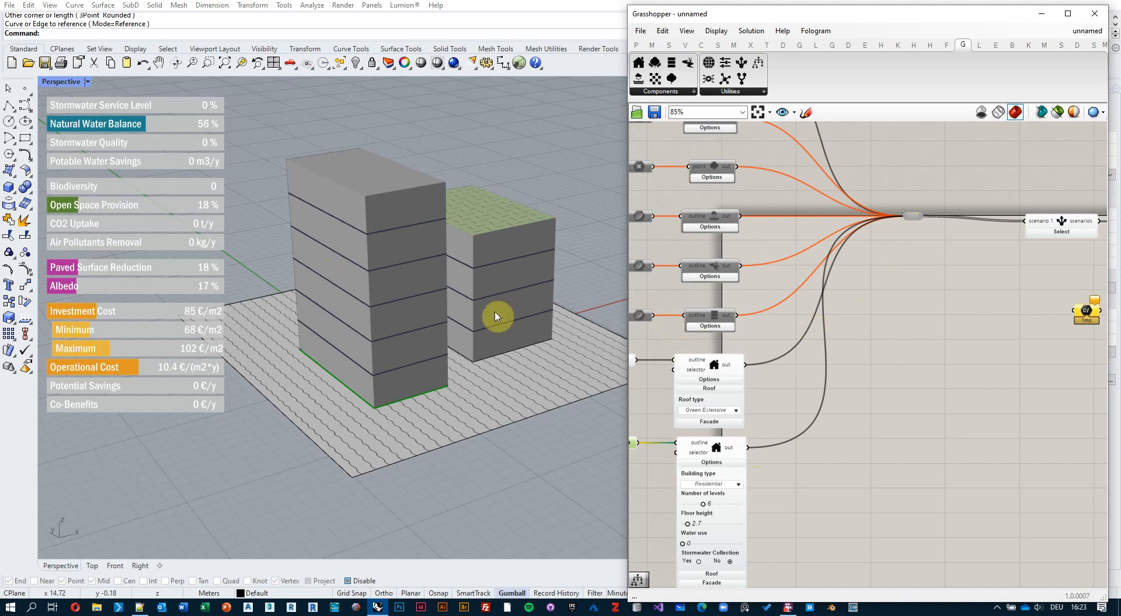
right_click_drag(789, 464, 939, 428)
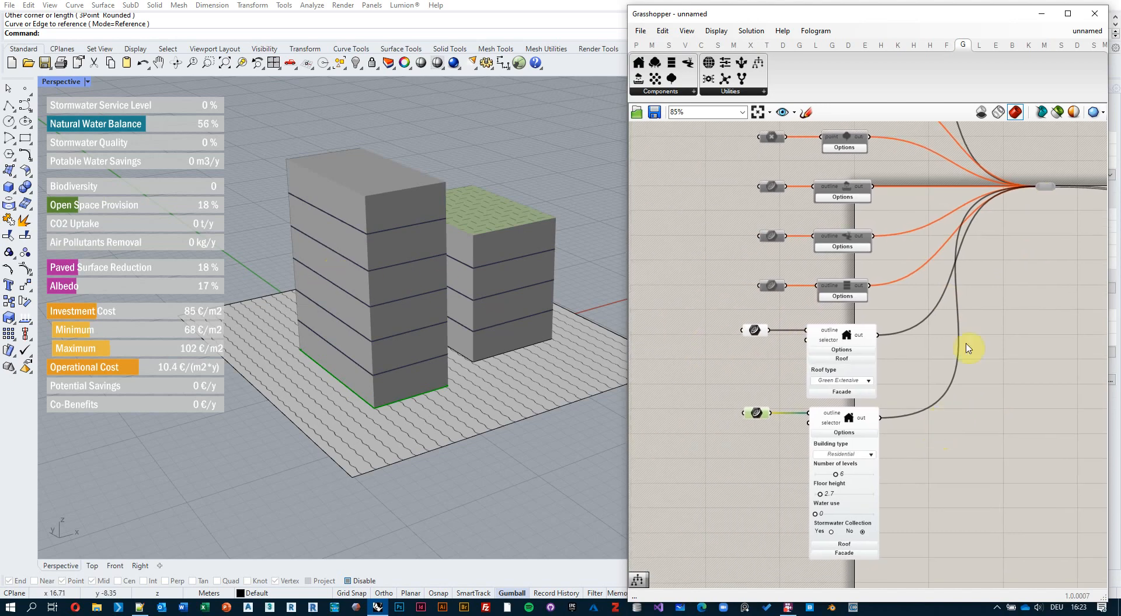
right_click_drag(988, 246, 829, 334)
Lower the second building's Number of levels slider to 3.
scroll(898, 265, "up", 4)
scroll(859, 280, "down", 4)
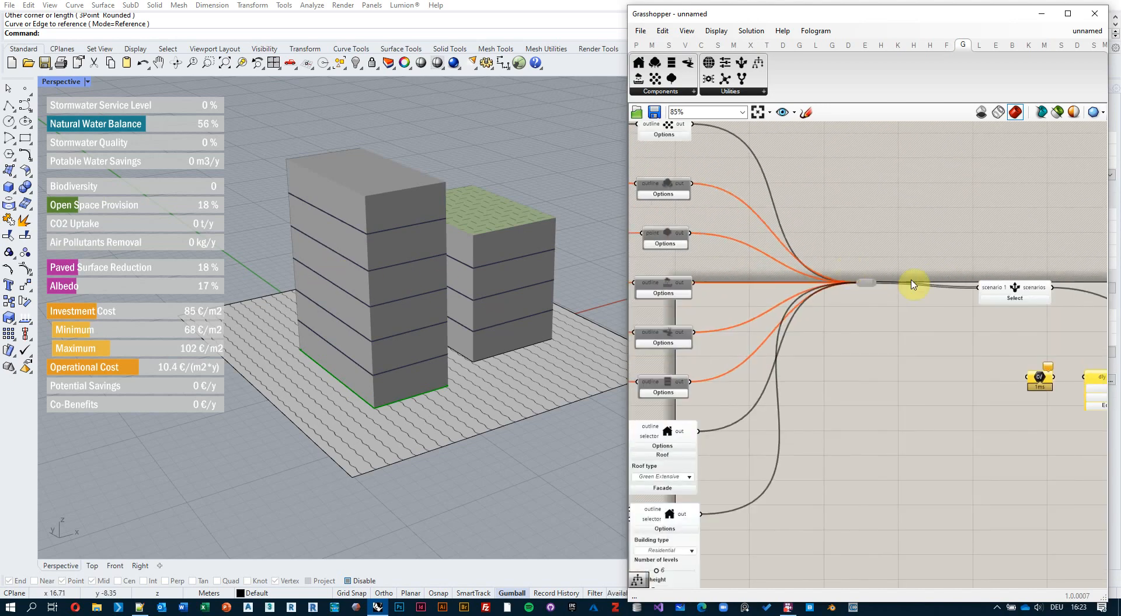
right_click_drag(749, 461, 960, 321)
scroll(859, 380, "up", 2)
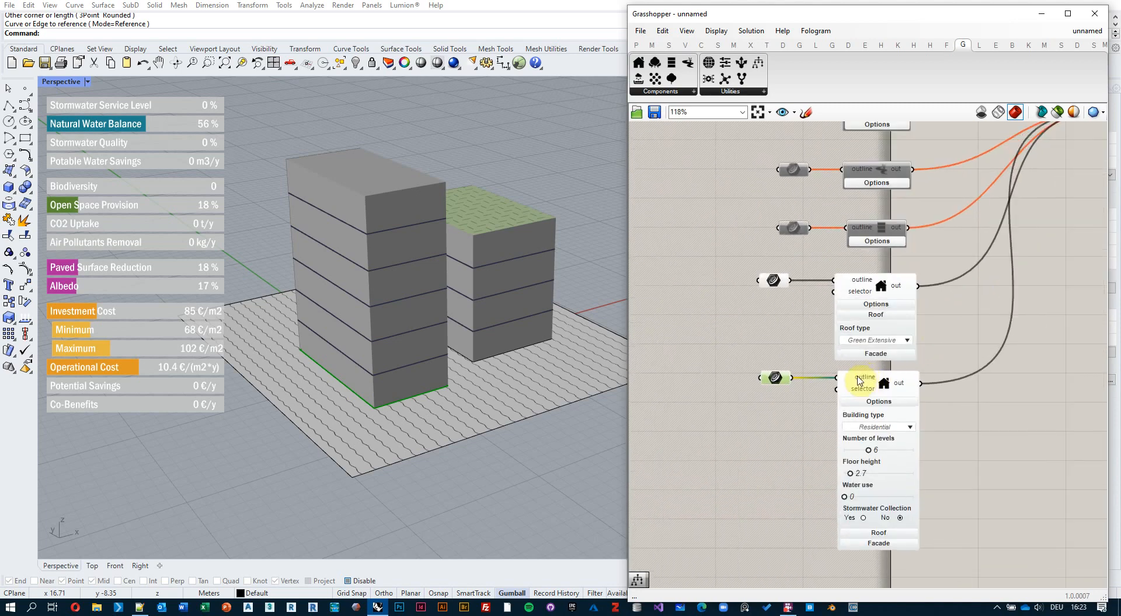
mouse_move(871, 467)
left_mouse_down()
mouse_move(859, 466)
mouse_move(882, 466)
mouse_move(851, 467)
mouse_move(887, 466)
mouse_move(858, 467)
left_mouse_up()
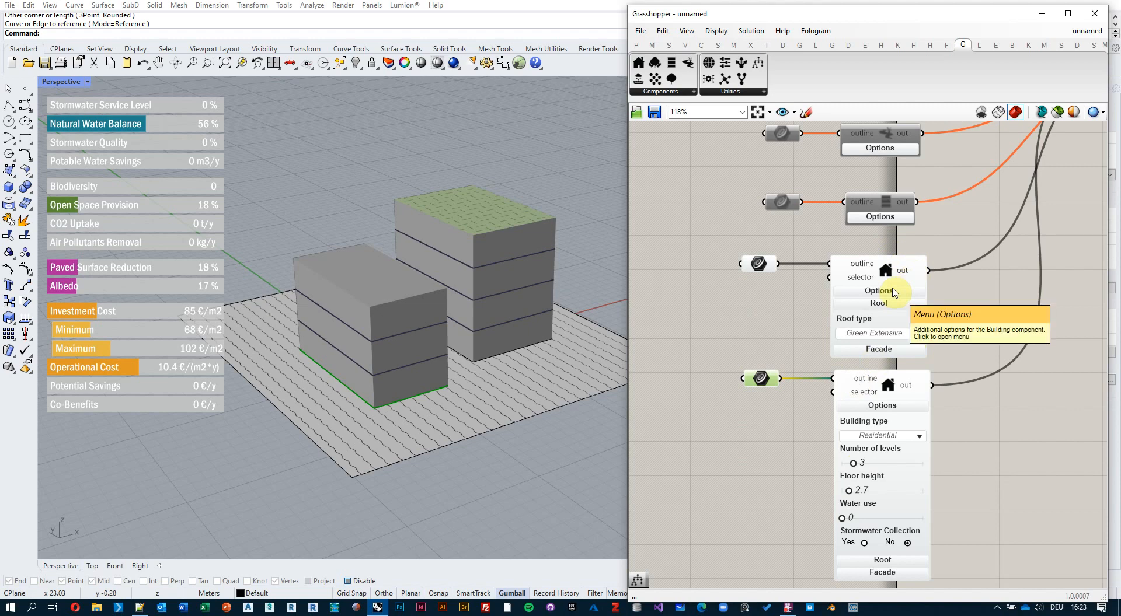
Change the second building's type to Commercial and collapse its Options section.
left_click(905, 438)
left_click(902, 437)
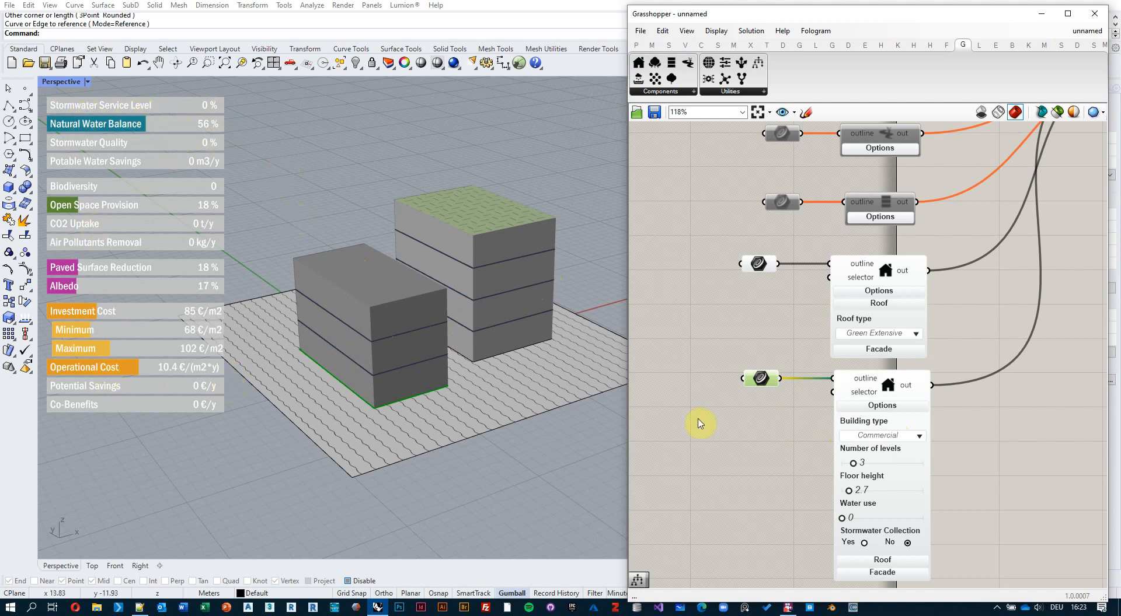
left_click(883, 406)
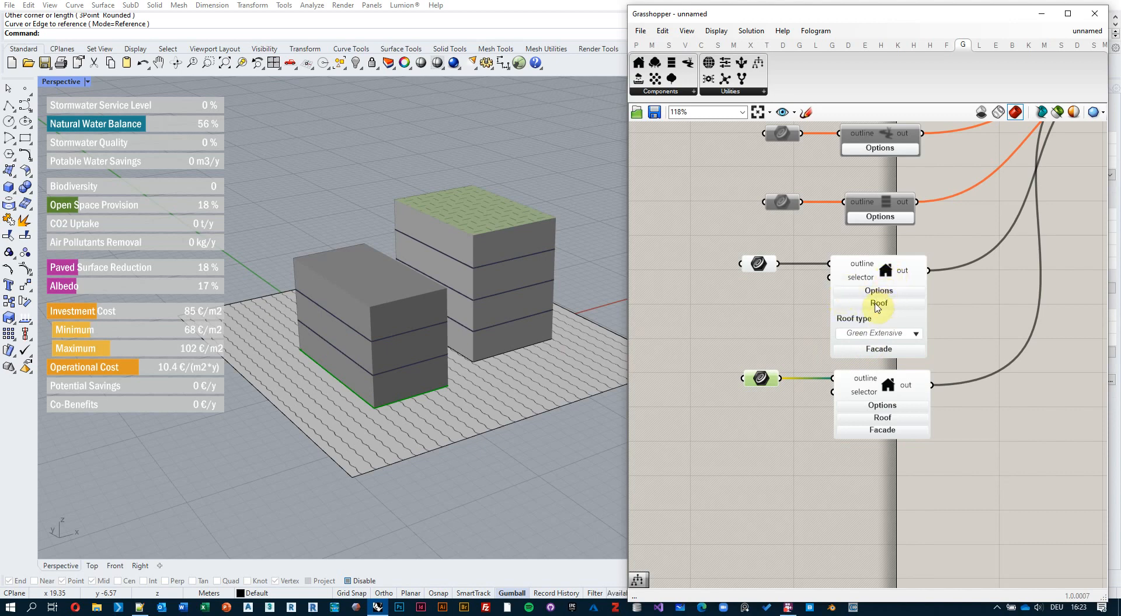
left_click(883, 407)
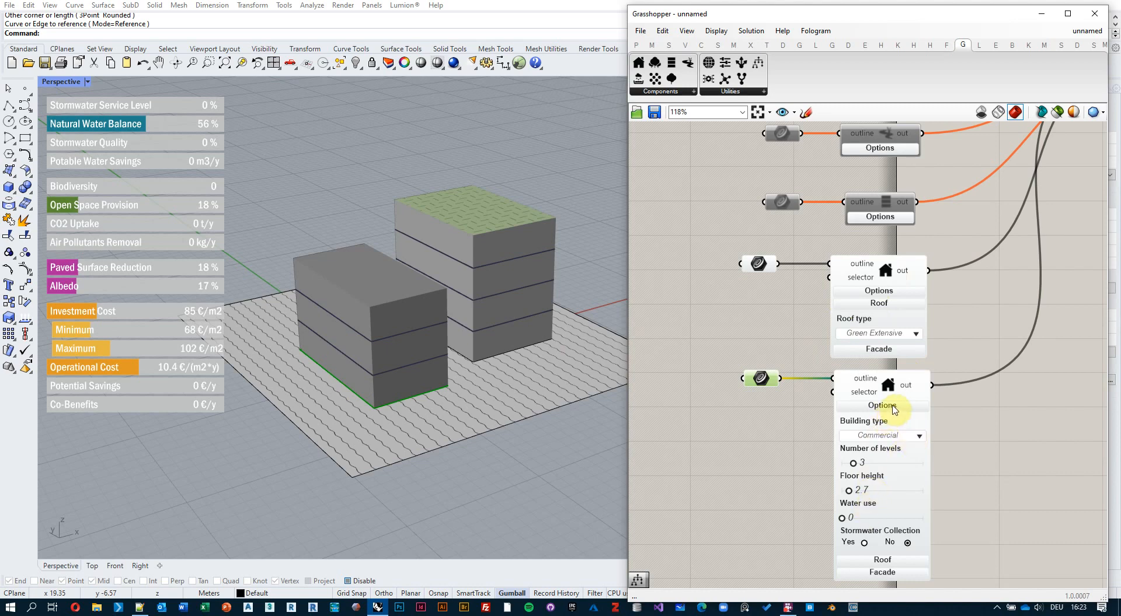
left_click(892, 409)
left_click(788, 356)
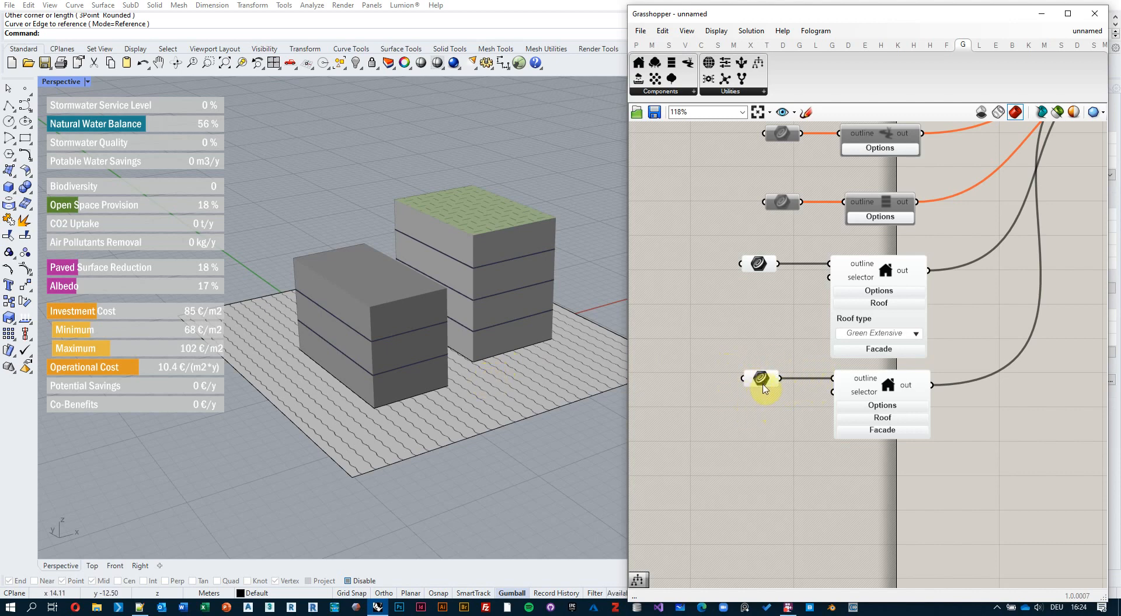
Draw a four-point Control Point Curve in front of the buildings and close it with C.
right_click_drag(483, 383, 455, 401)
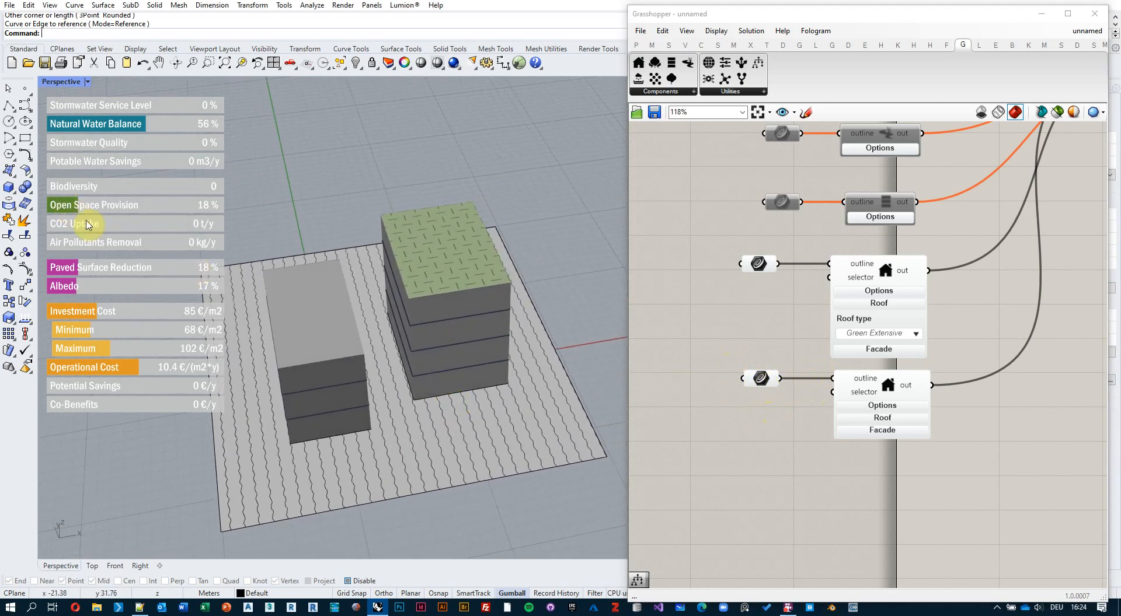
left_click(25, 106)
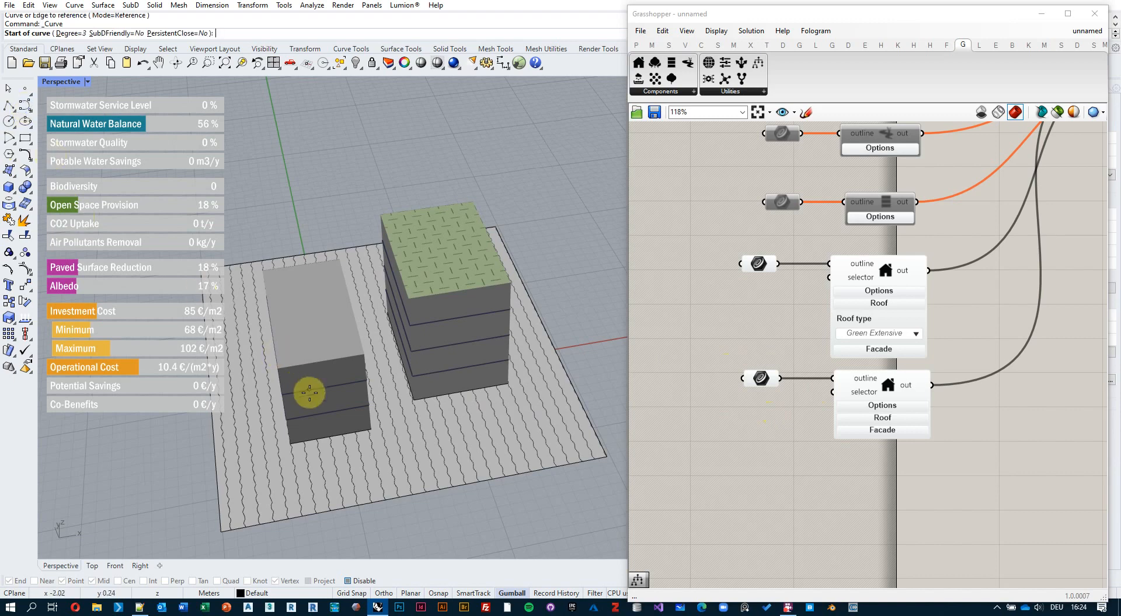
left_click(289, 482)
left_click(254, 419)
left_click(389, 404)
left_click(408, 462)
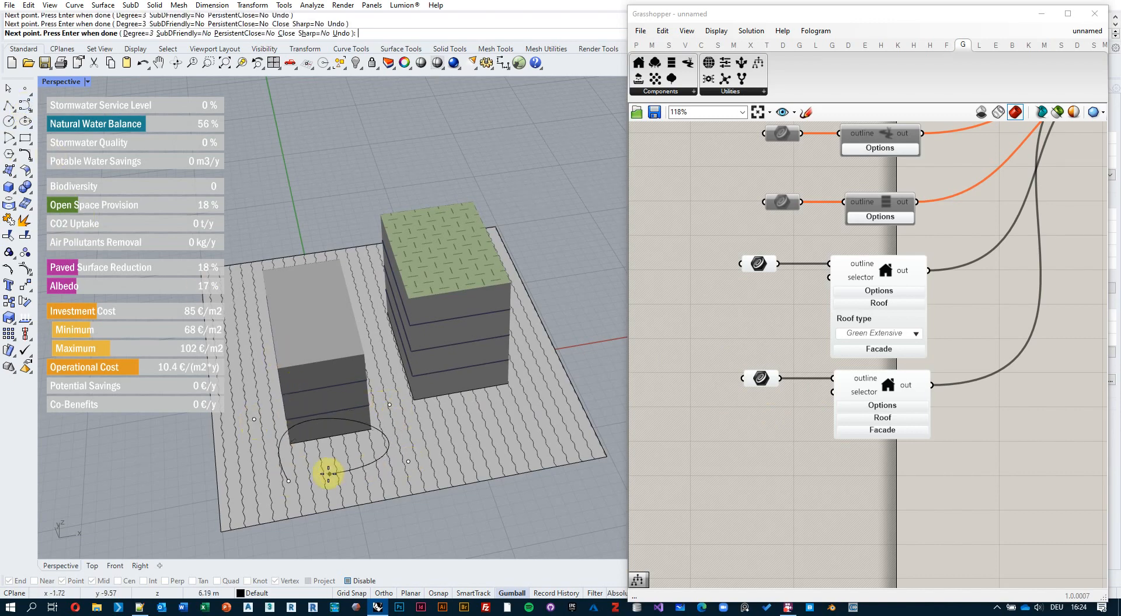
type("c")
key("Return")
left_click(380, 460)
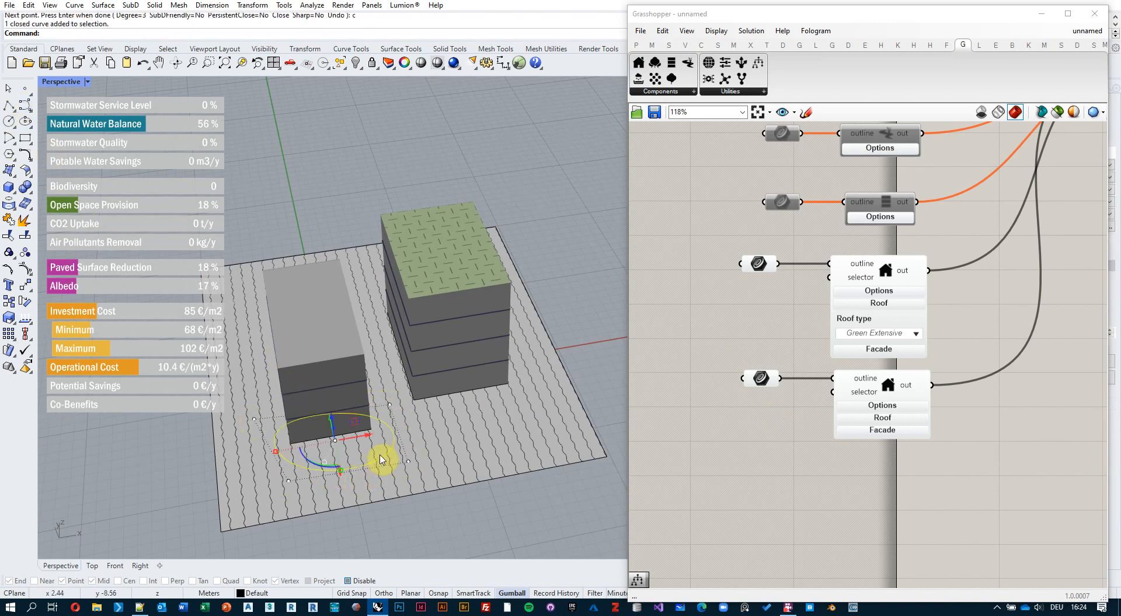
Drag two of the curve's control points with the gumball to shape it into an oval.
double_click(799, 16)
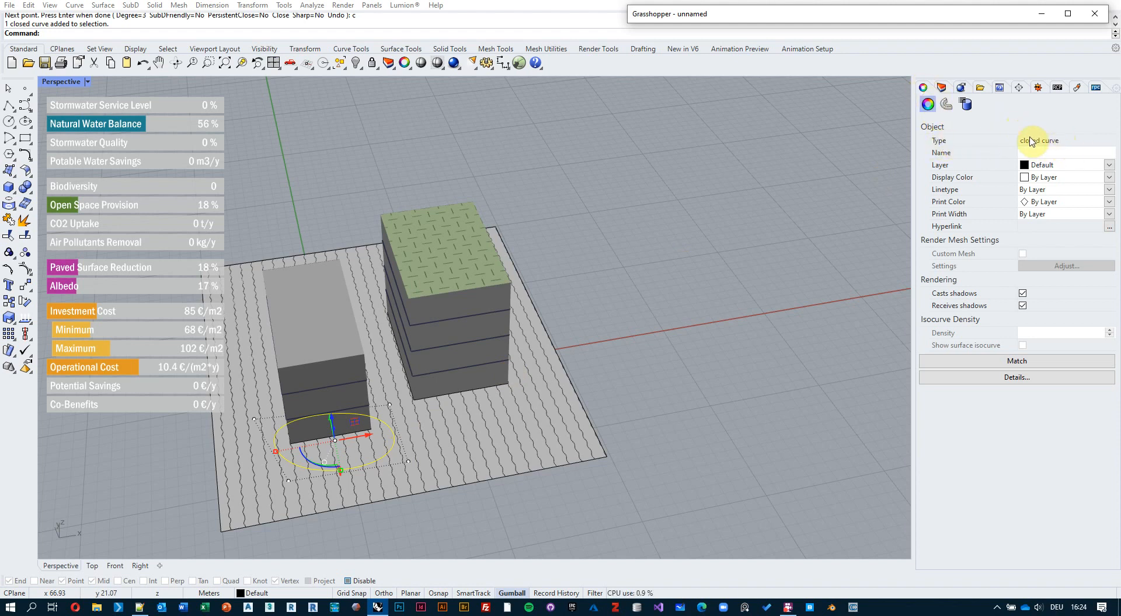
left_click(408, 462)
right_click_drag(447, 436, 465, 464)
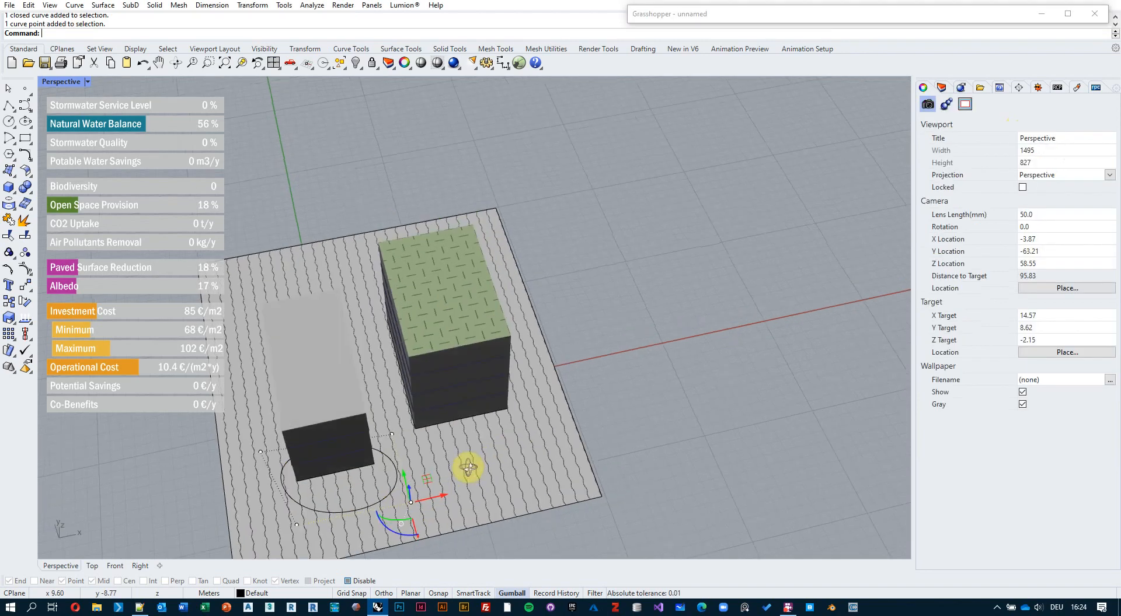
left_click_drag(427, 484, 455, 497)
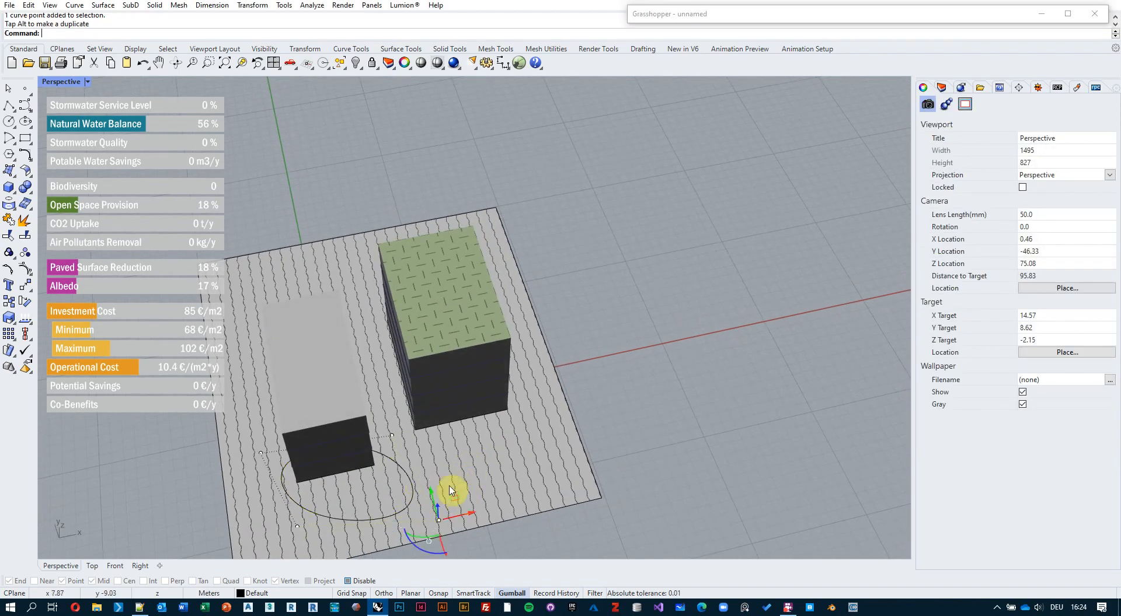
left_click(297, 526)
left_click_drag(297, 526, 276, 551)
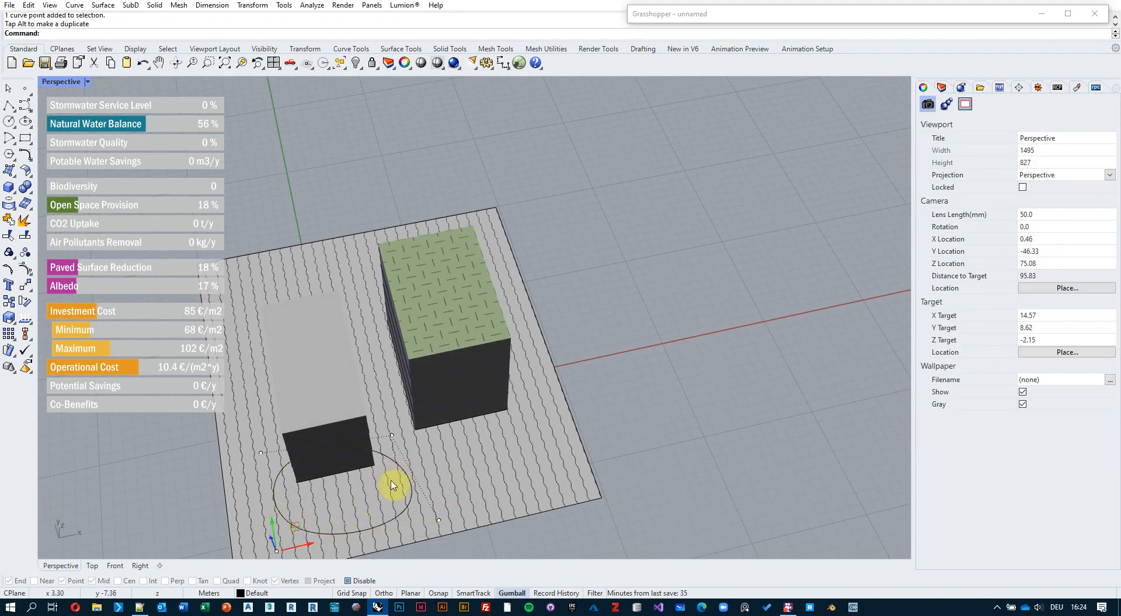
right_click_drag(393, 483, 389, 461)
double_click(832, 22)
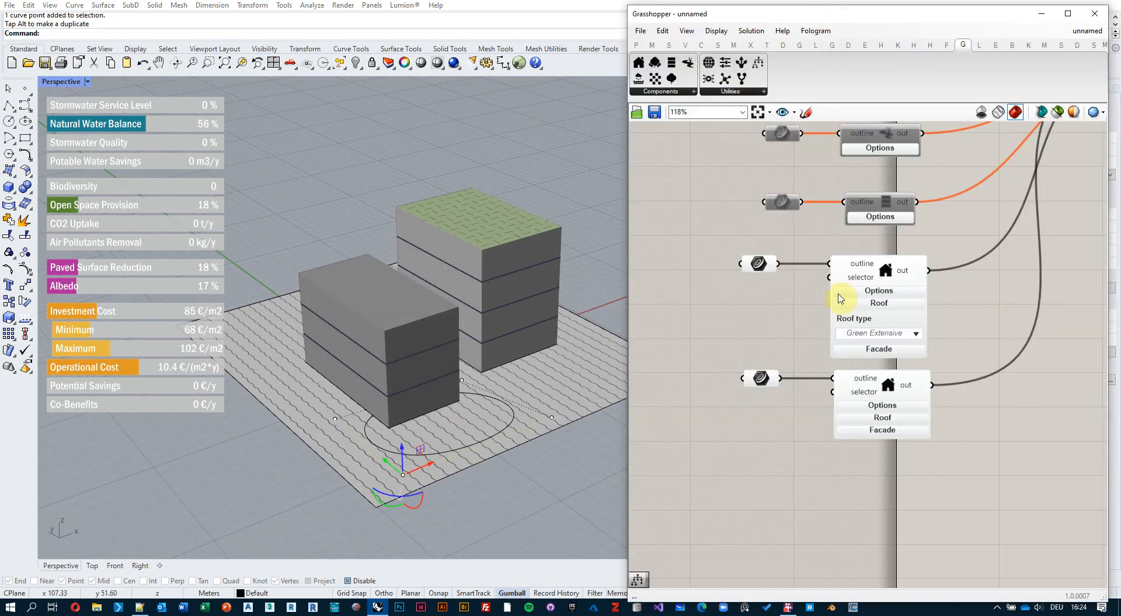
Assign the oval curve as the second building's outline using Set one Curve.
right_click(762, 381)
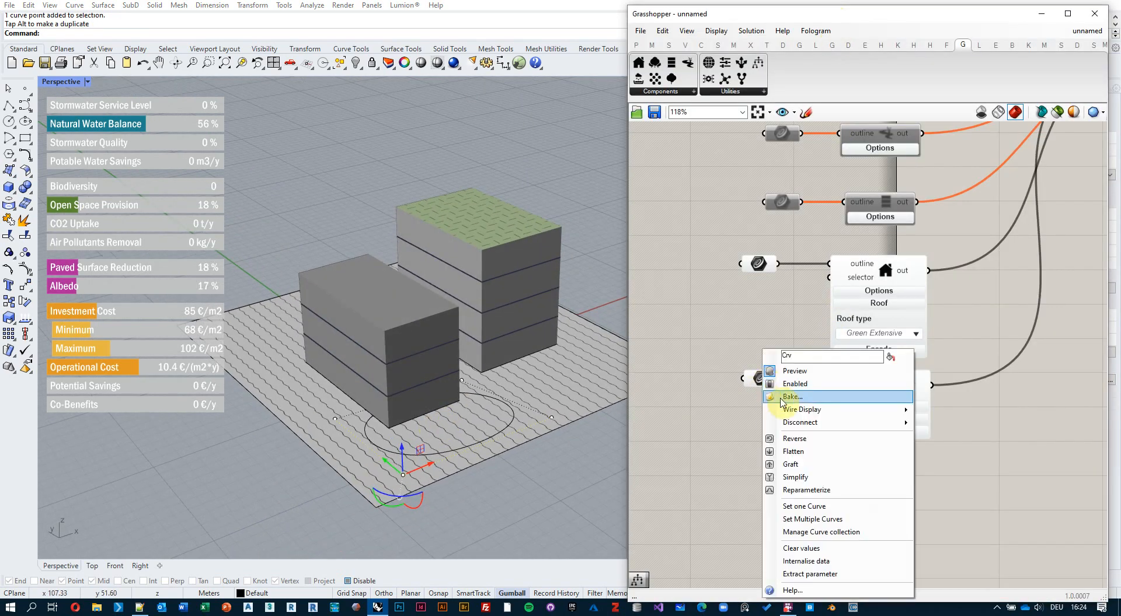
left_click(731, 348)
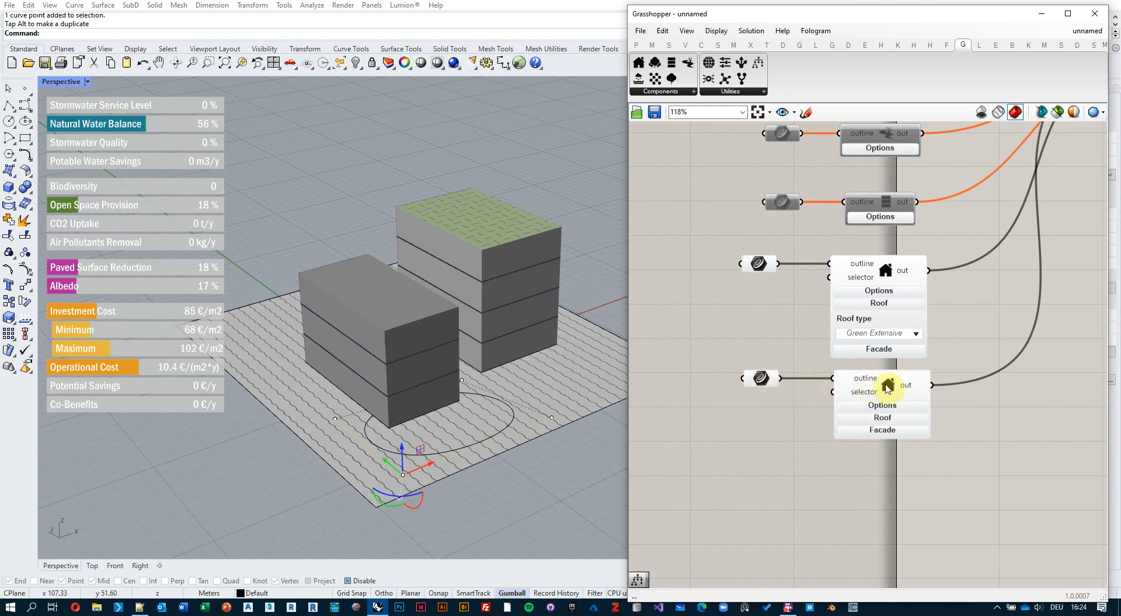
right_click(773, 383)
left_click(825, 506)
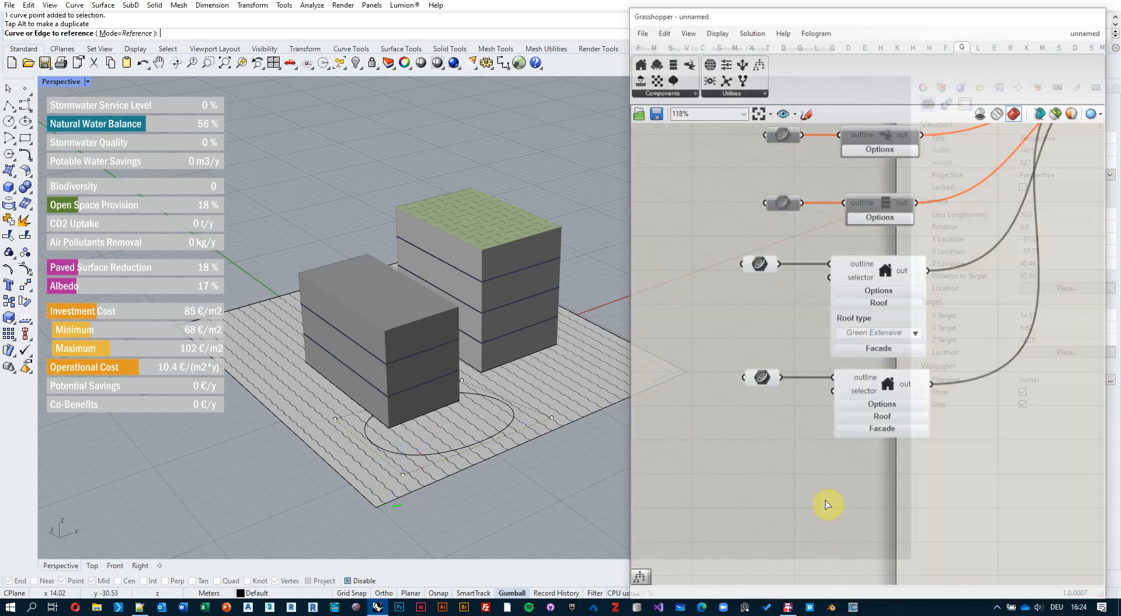
left_click(510, 422)
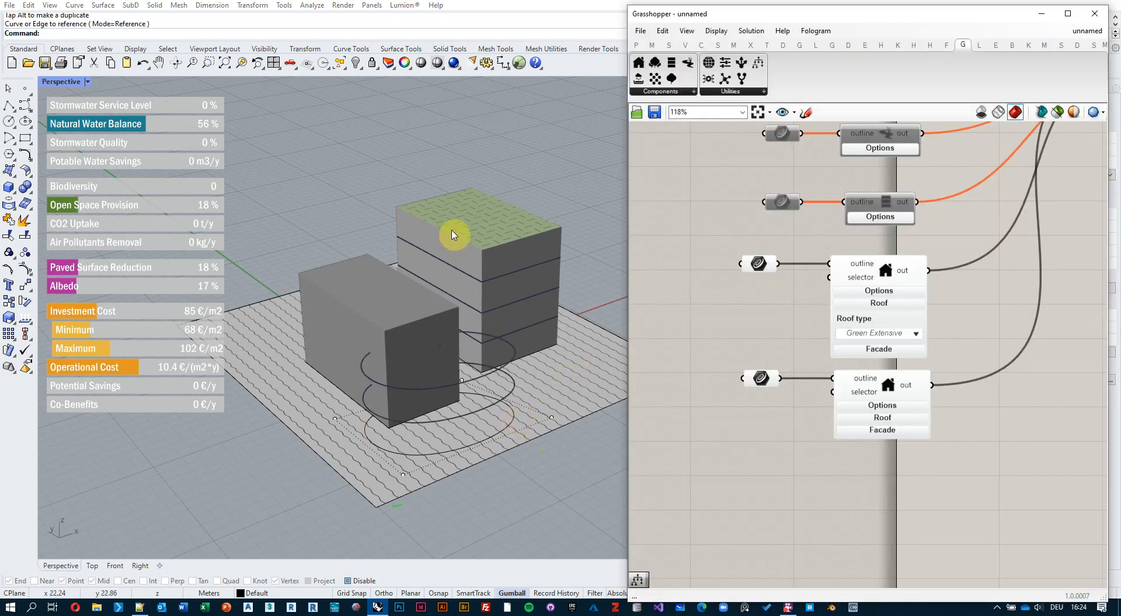
right_click_drag(472, 373, 474, 373)
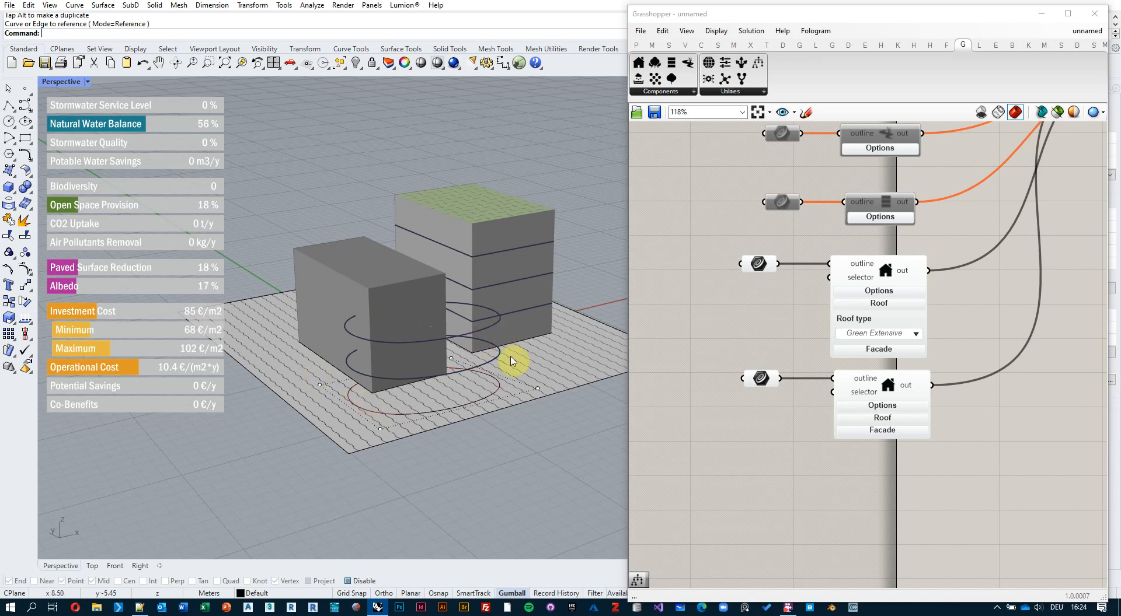
Rebuild the geometry with the Dashboard's reset button, bringing Open Space Provision to 19 %.
left_click(713, 336)
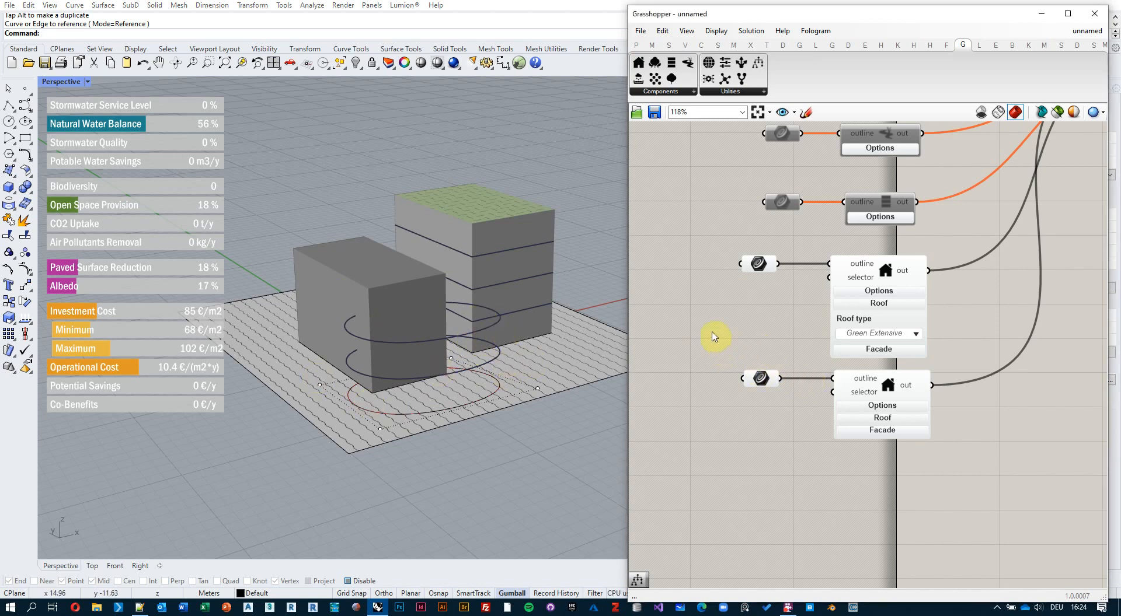
scroll(687, 349, "down", 5)
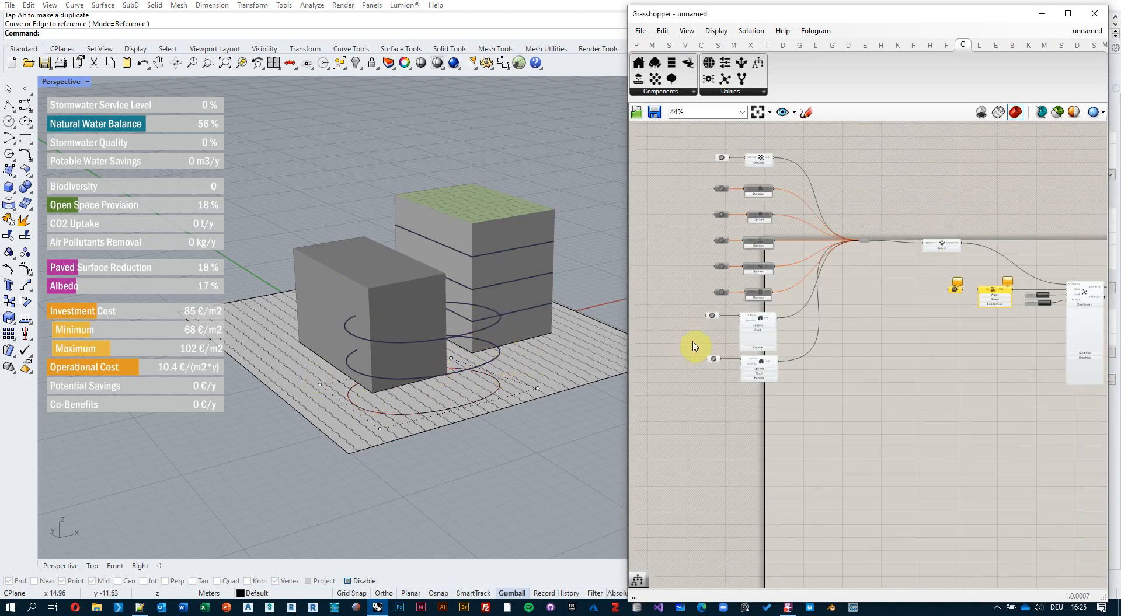
right_click_drag(878, 285, 764, 314)
scroll(960, 311, "up", 5)
scroll(993, 310, "up", 2)
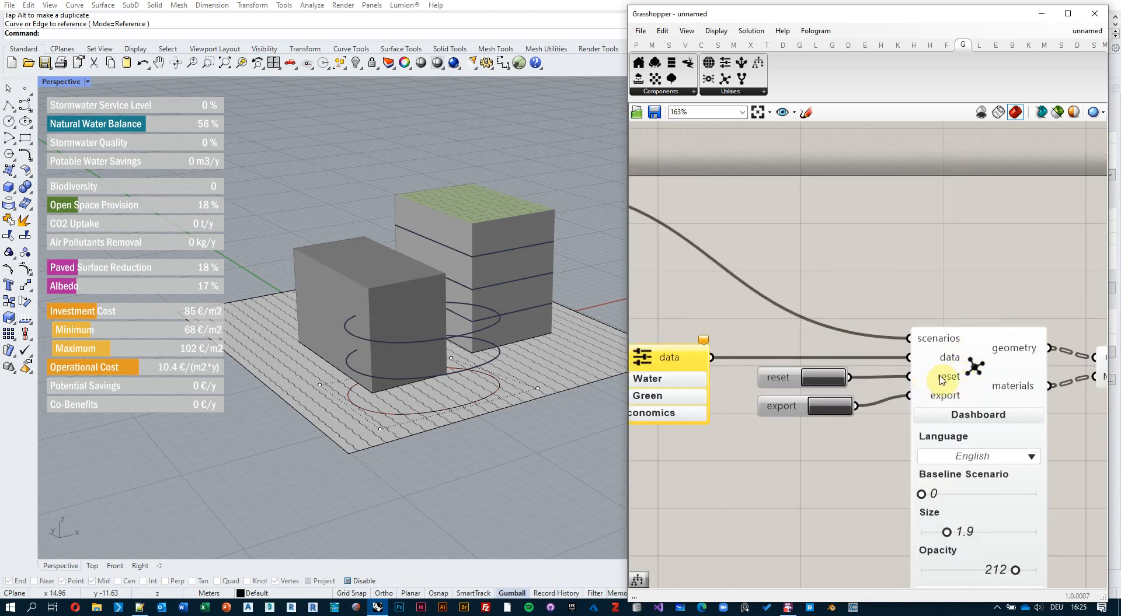
left_click(828, 383)
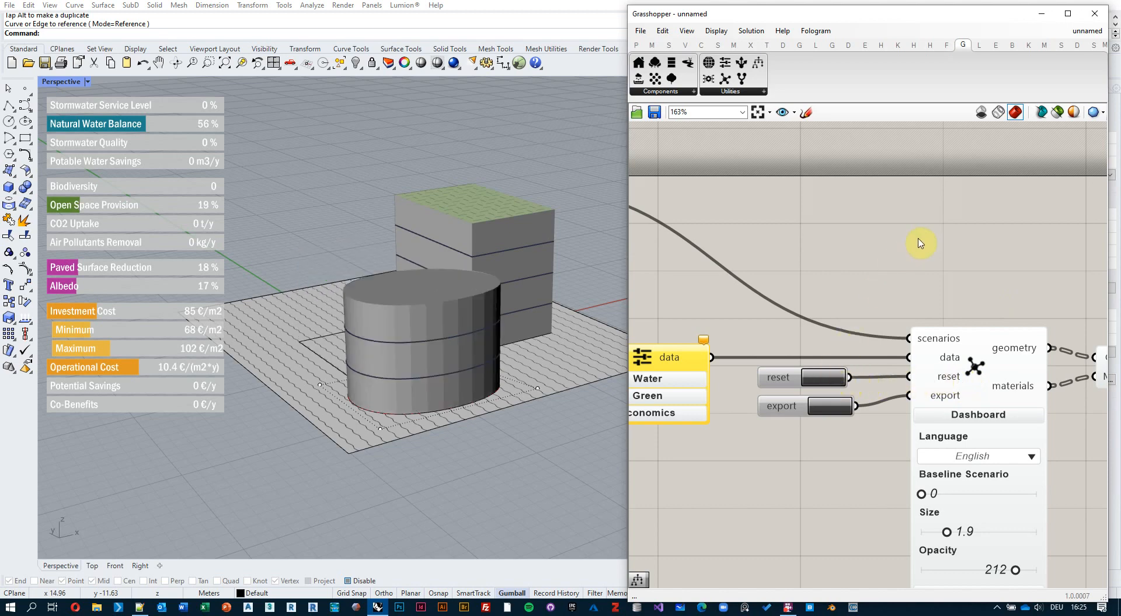
Delete the leftover rectangle curve from the site.
right_click_drag(413, 290, 580, 283)
scroll(872, 292, "down", 5)
right_click_drag(847, 299, 1047, 266)
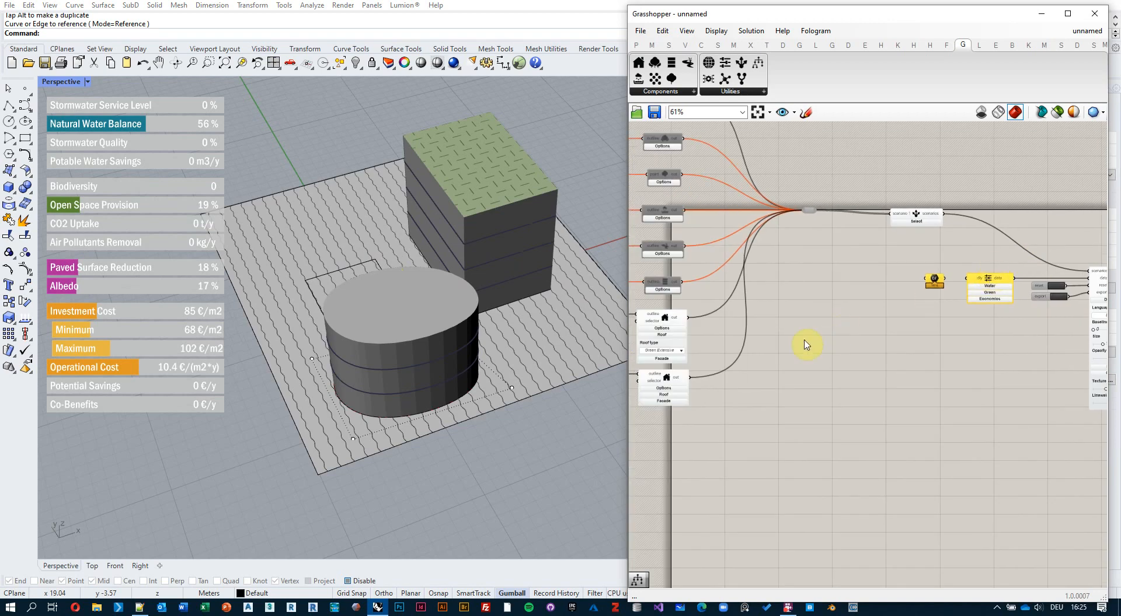
right_click_drag(698, 387, 891, 364)
scroll(401, 351, "up", 5)
right_click_drag(400, 349, 383, 312)
left_click(381, 311)
key("Delete")
Drag an ellipse control point to stretch the cylinder into a teardrop footprint, giving 16 % open space.
scroll(382, 313, "down", 5)
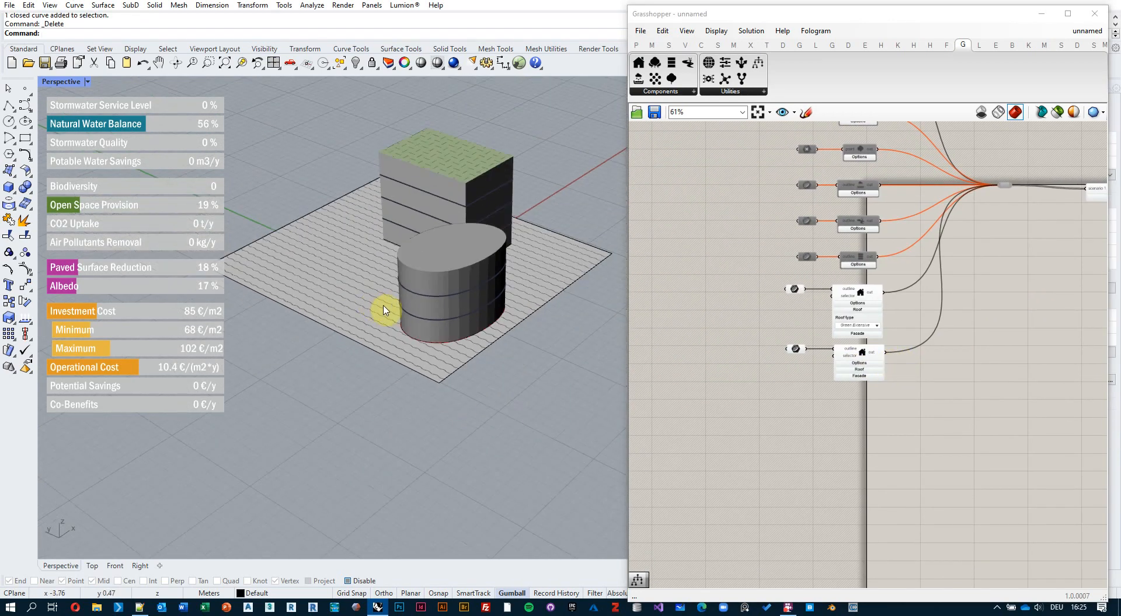
right_click_drag(442, 348, 395, 315)
left_click(390, 345)
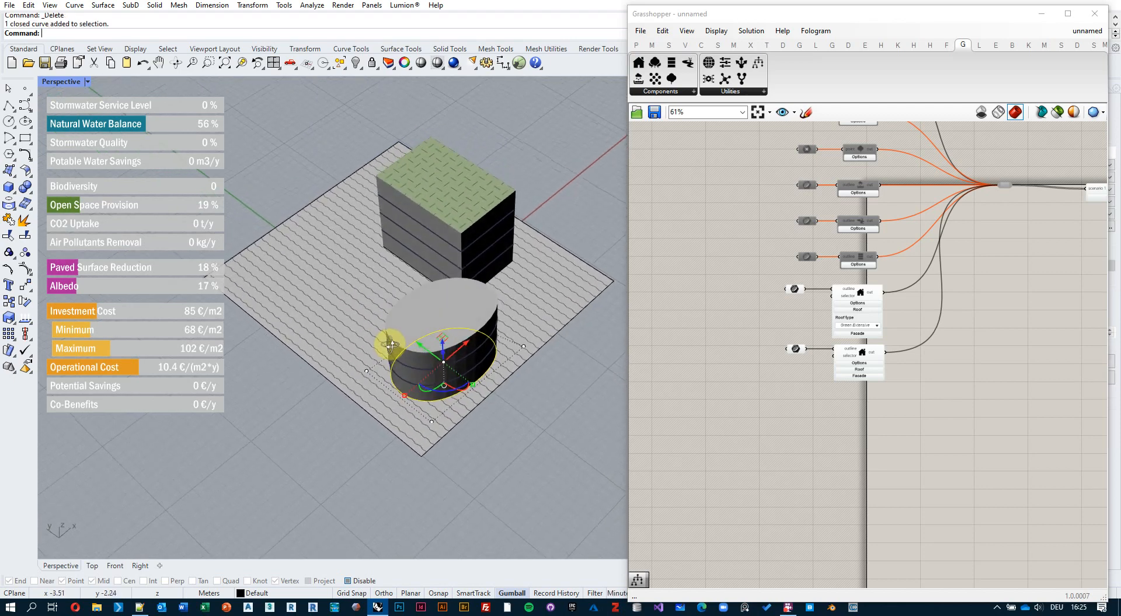
left_click(368, 371)
right_click_drag(387, 365, 370, 418)
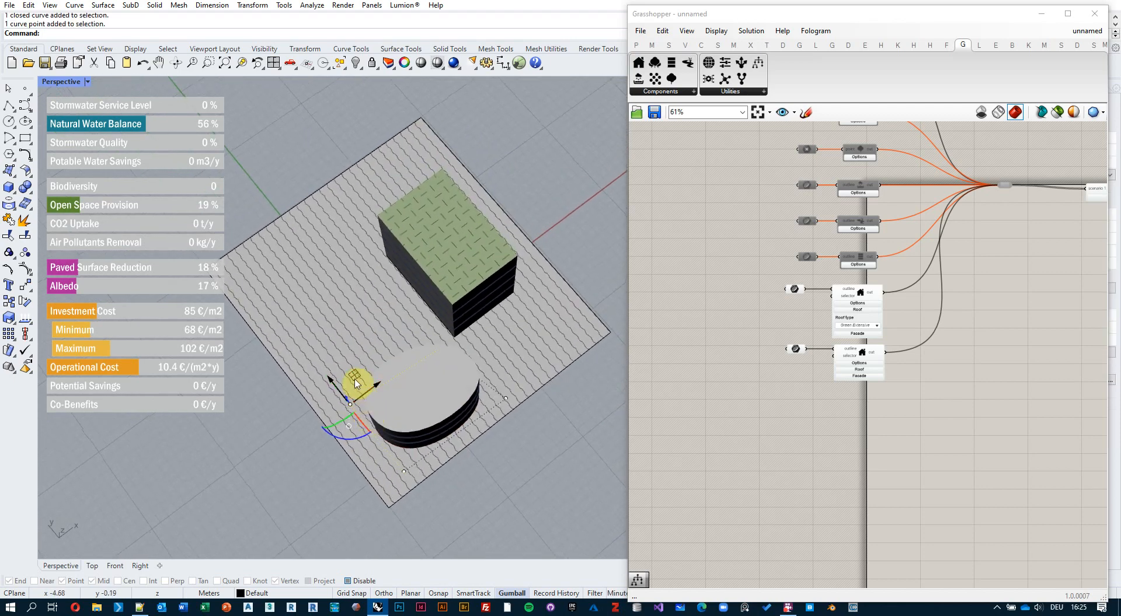
left_click_drag(355, 378, 321, 309)
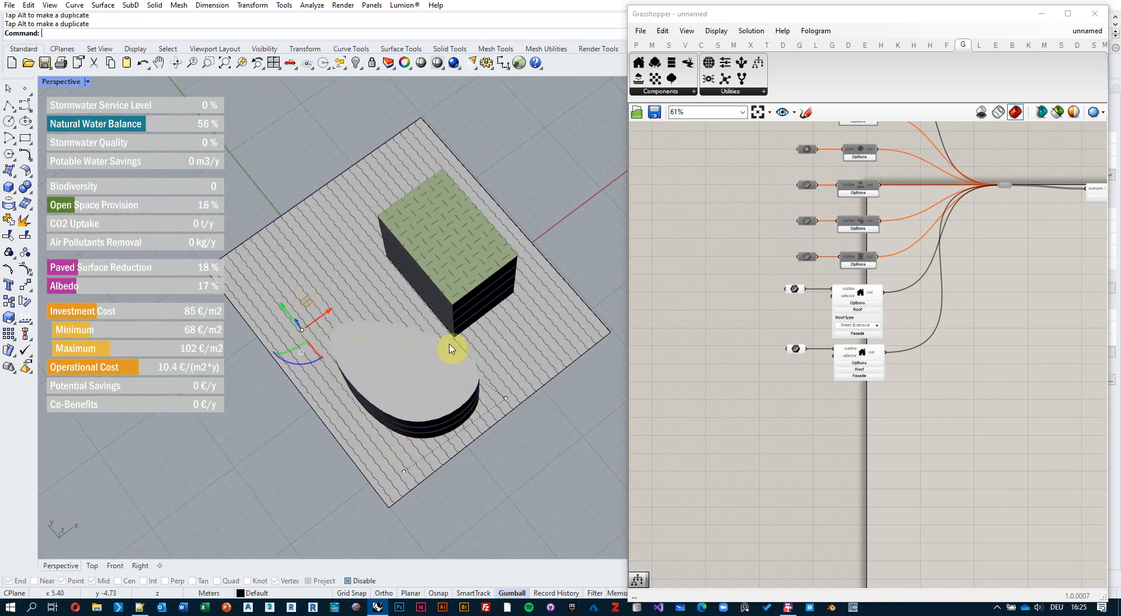
right_click_drag(452, 349, 452, 307)
scroll(418, 301, "up", 2)
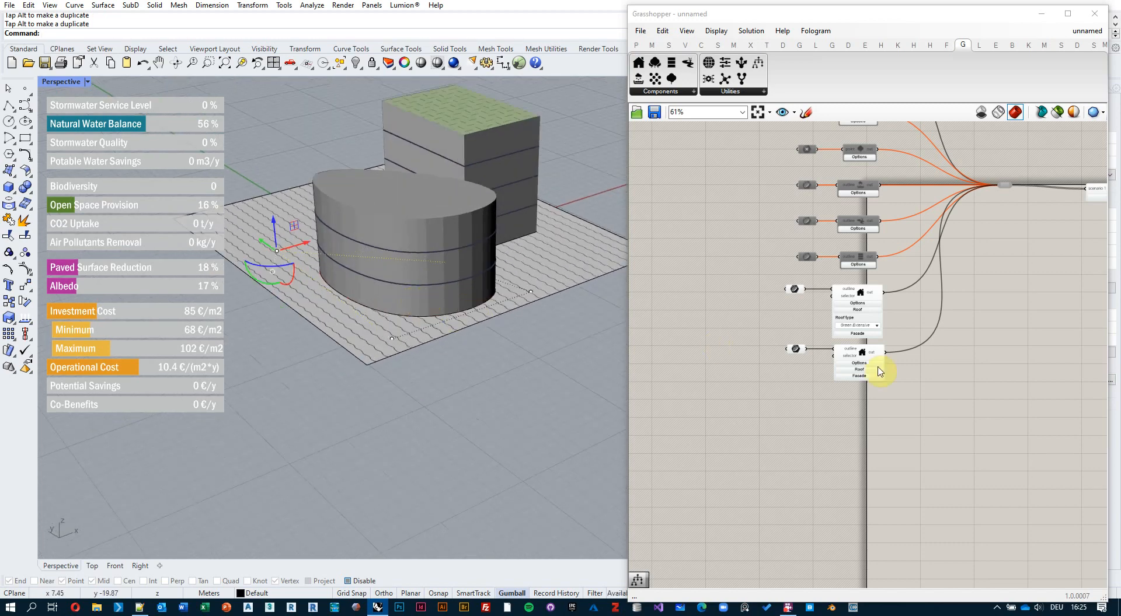
scroll(890, 380, "up", 1)
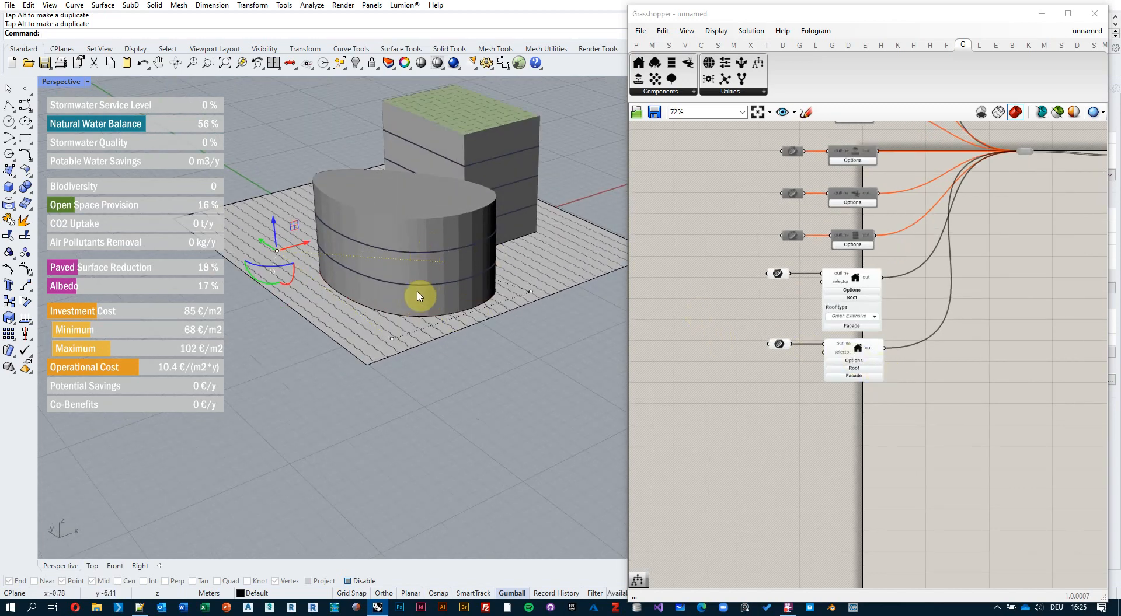
key("Escape")
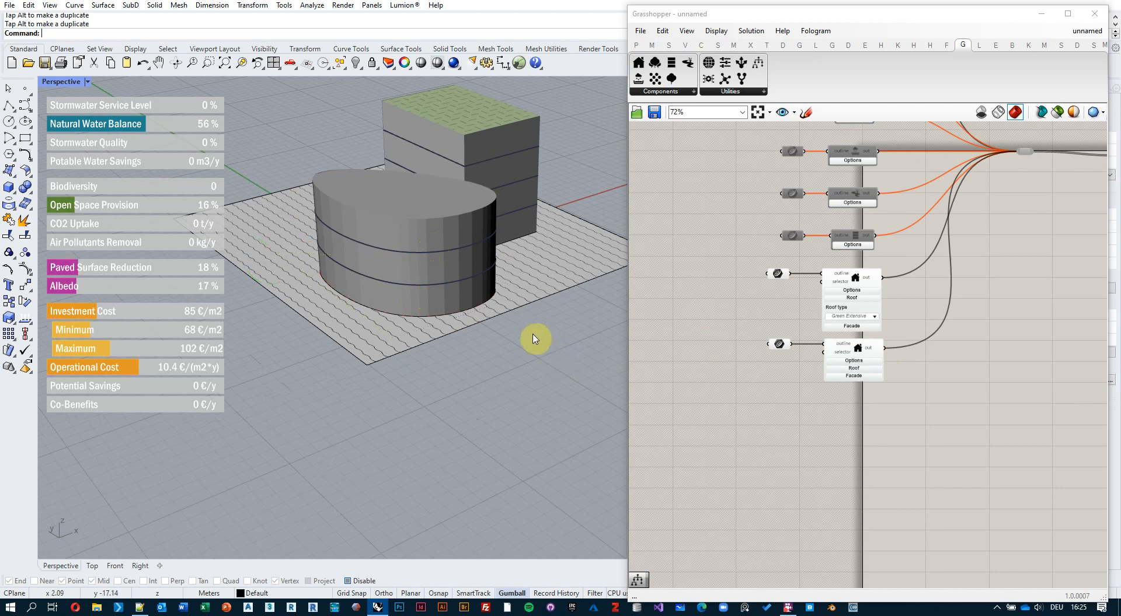
right_click_drag(458, 300, 484, 329)
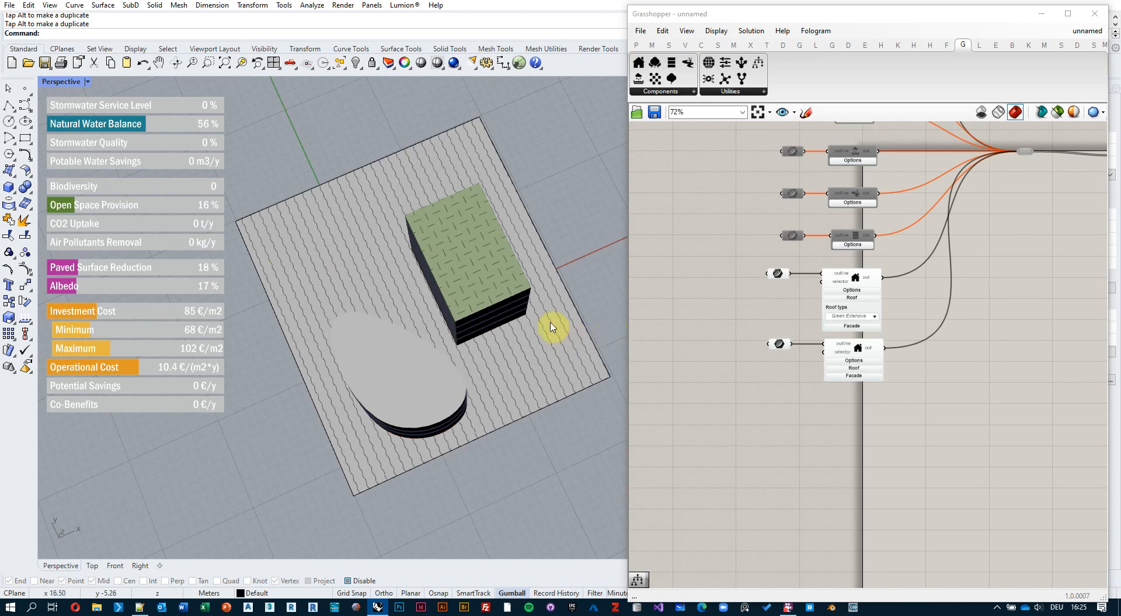
Move the green-roof block's outline curve past the site plate's upper-right edge.
left_click(518, 315)
right_click_drag(578, 243, 555, 269)
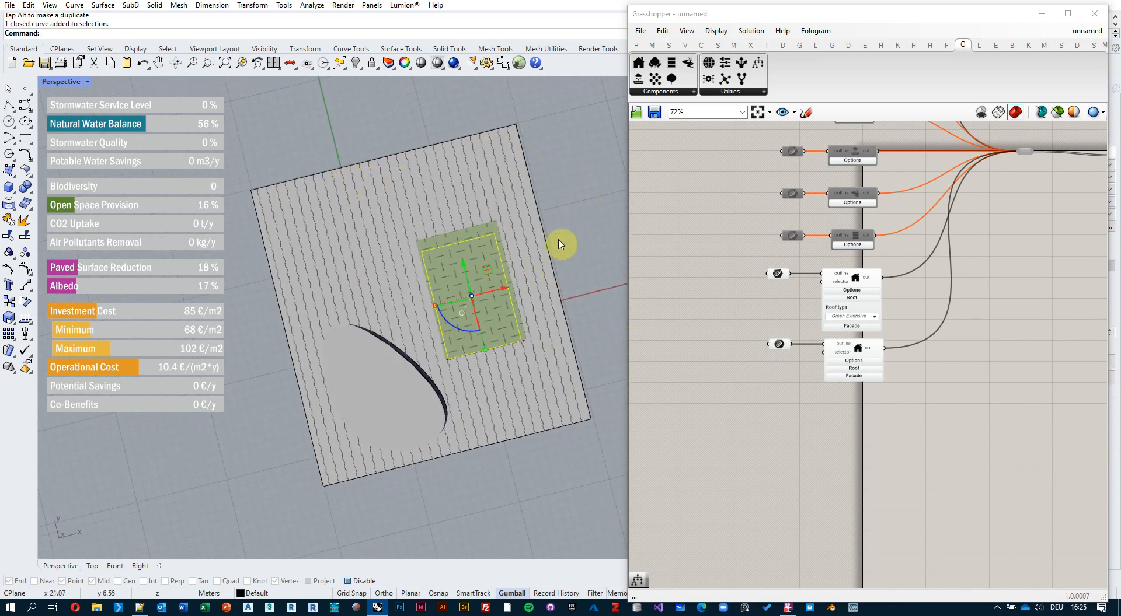
right_click_drag(508, 242, 531, 227)
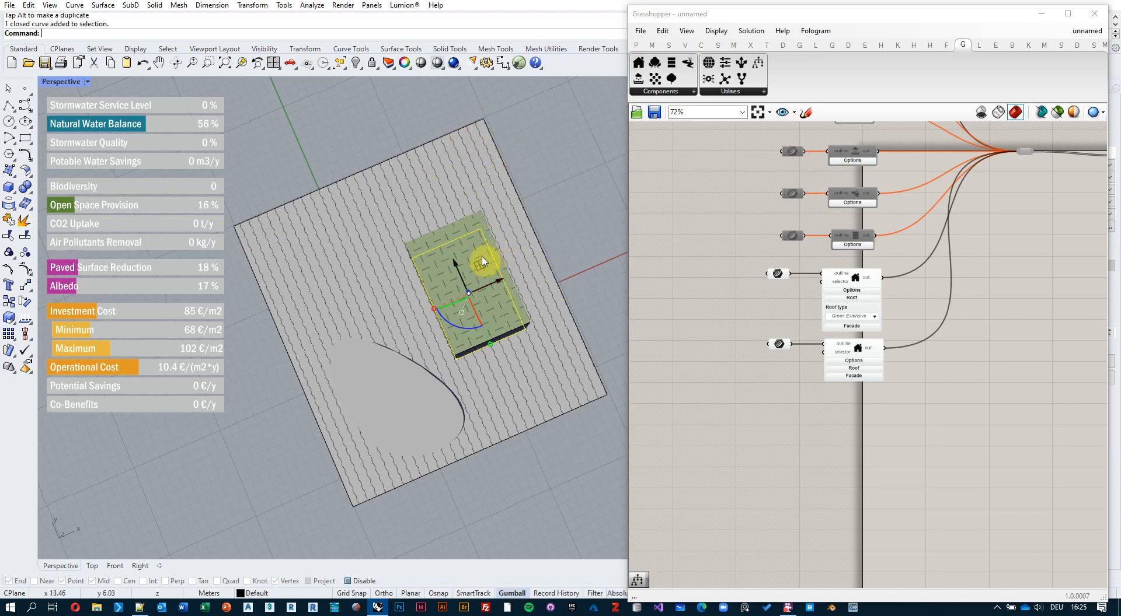
left_click_drag(480, 266, 577, 125)
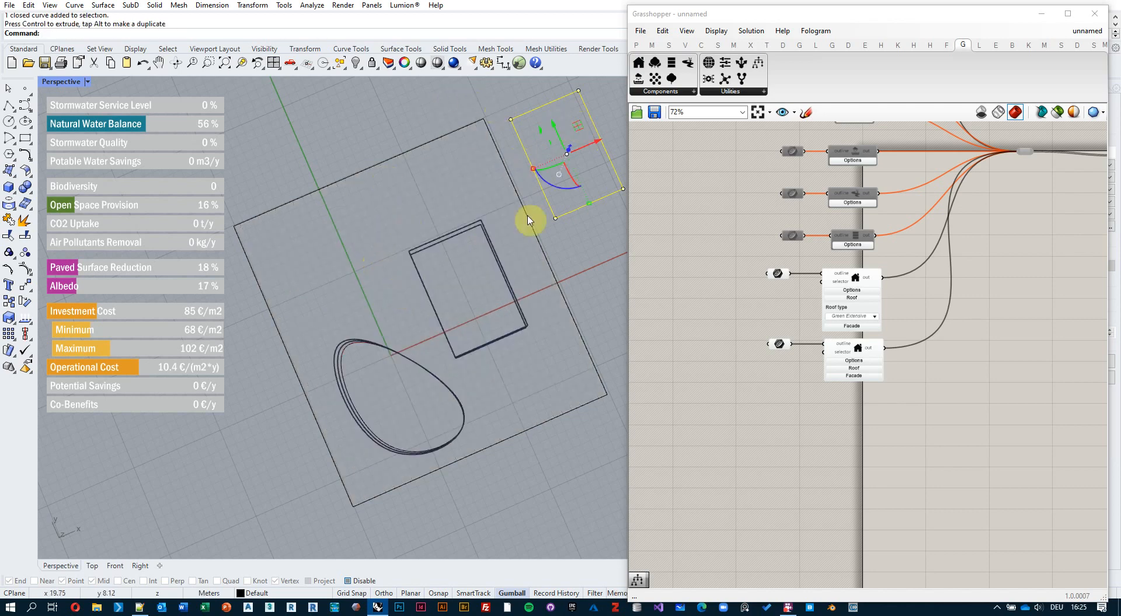
scroll(851, 313, "down", 4)
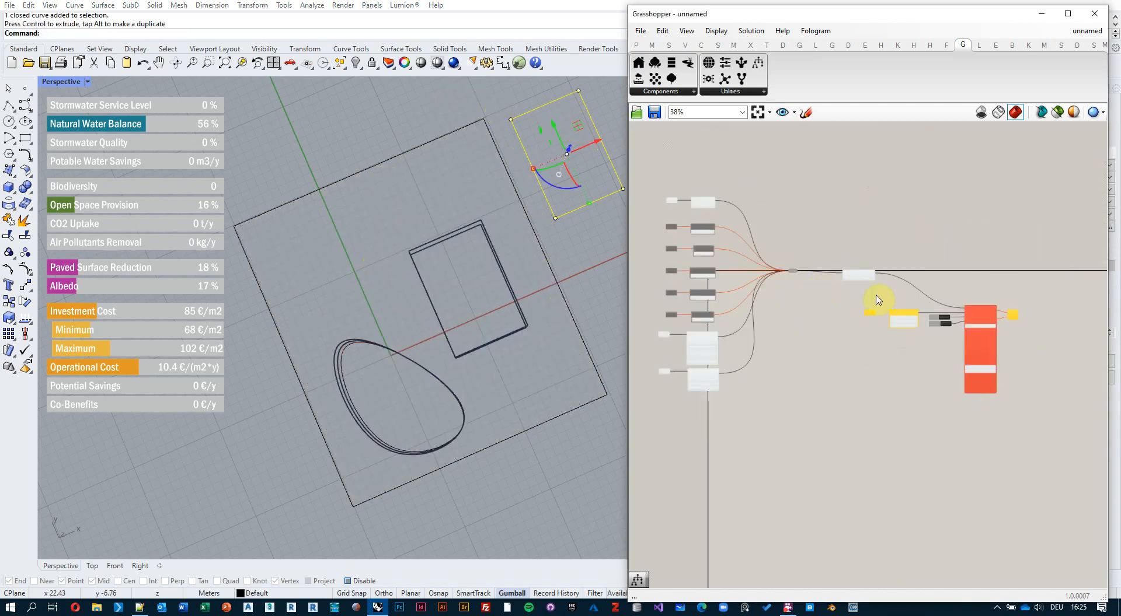
Read the Engine error that some curves lie outside the site, then nudge the stray rectangle.
scroll(879, 300, "up", 10)
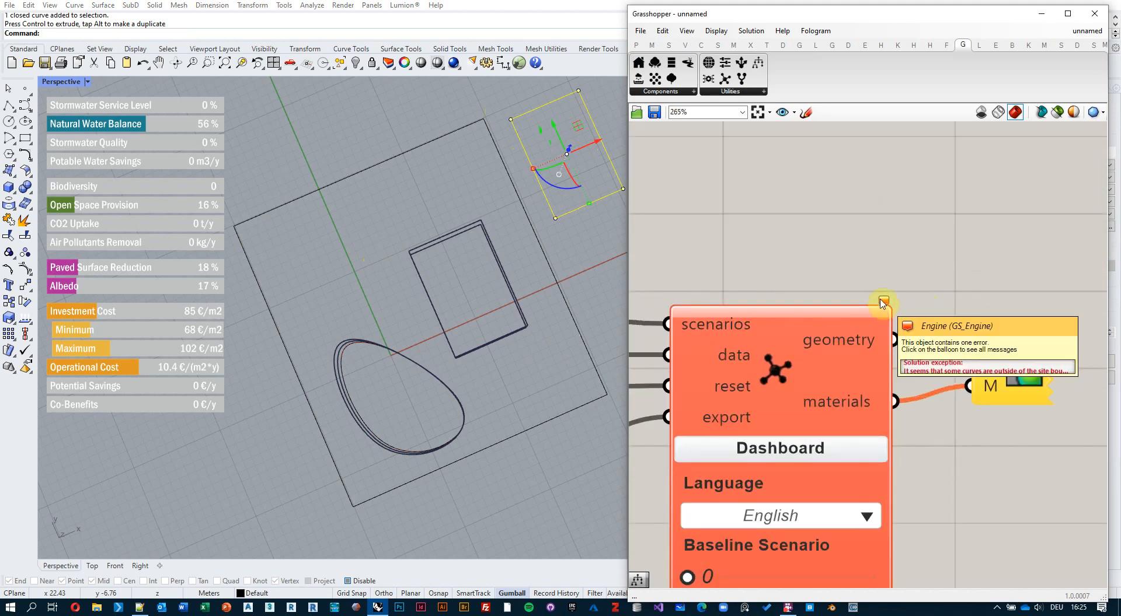
left_click(883, 303)
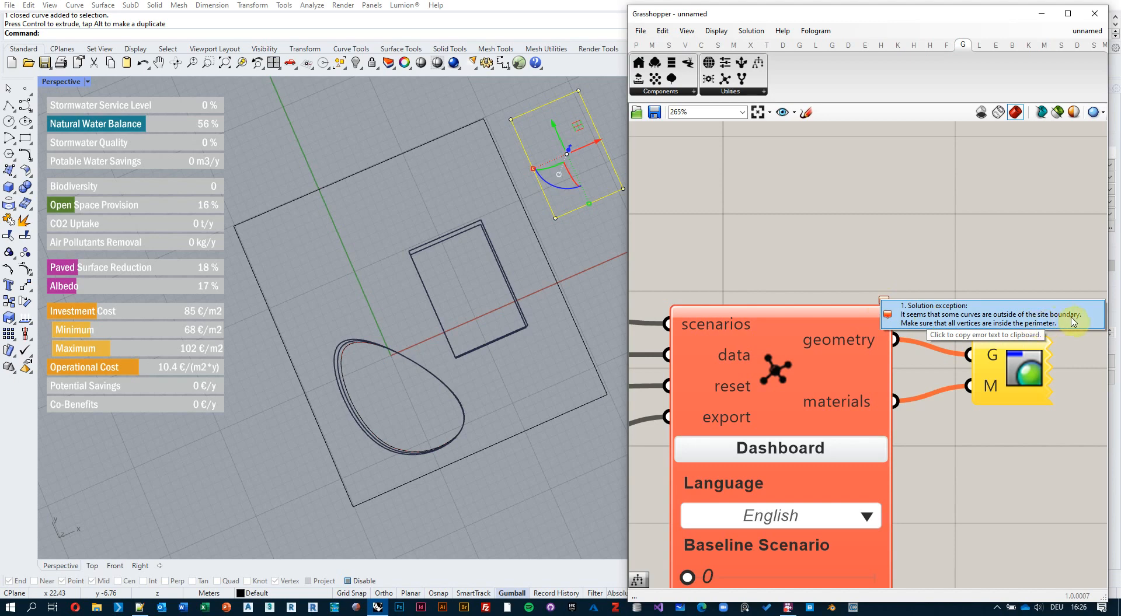
mouse_move(577, 125)
left_mouse_down()
mouse_move(479, 223)
mouse_move(514, 213)
mouse_move(475, 220)
mouse_move(566, 125)
left_mouse_up()
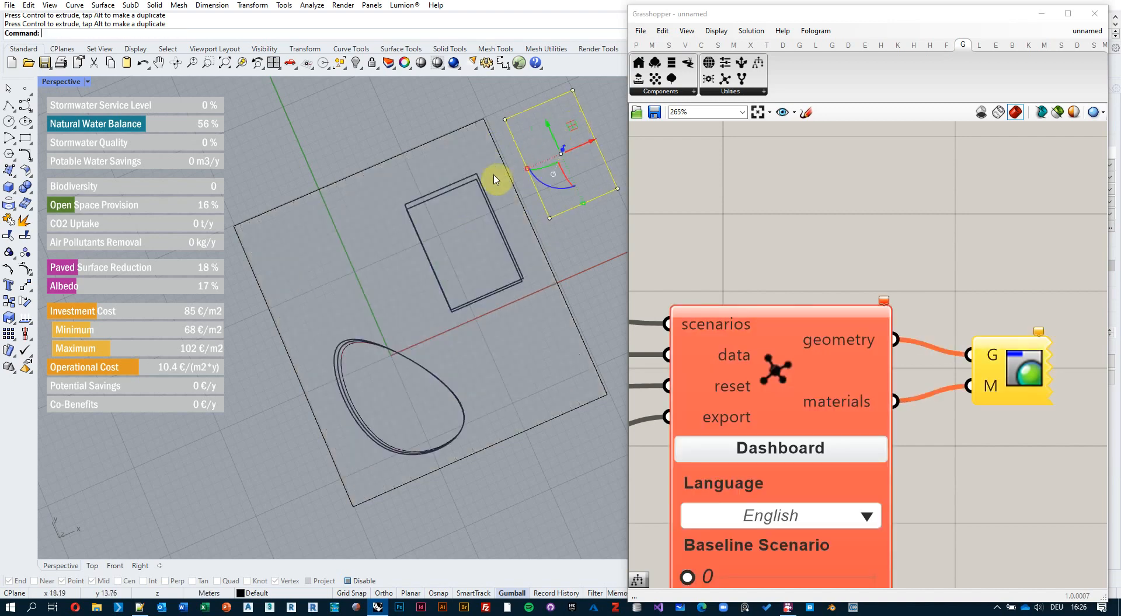
right_click_drag(495, 144, 393, 214, "shift")
Stretch the site boundary by pulling its top corner outward to enclose every outline.
left_click(387, 205)
left_click(381, 189)
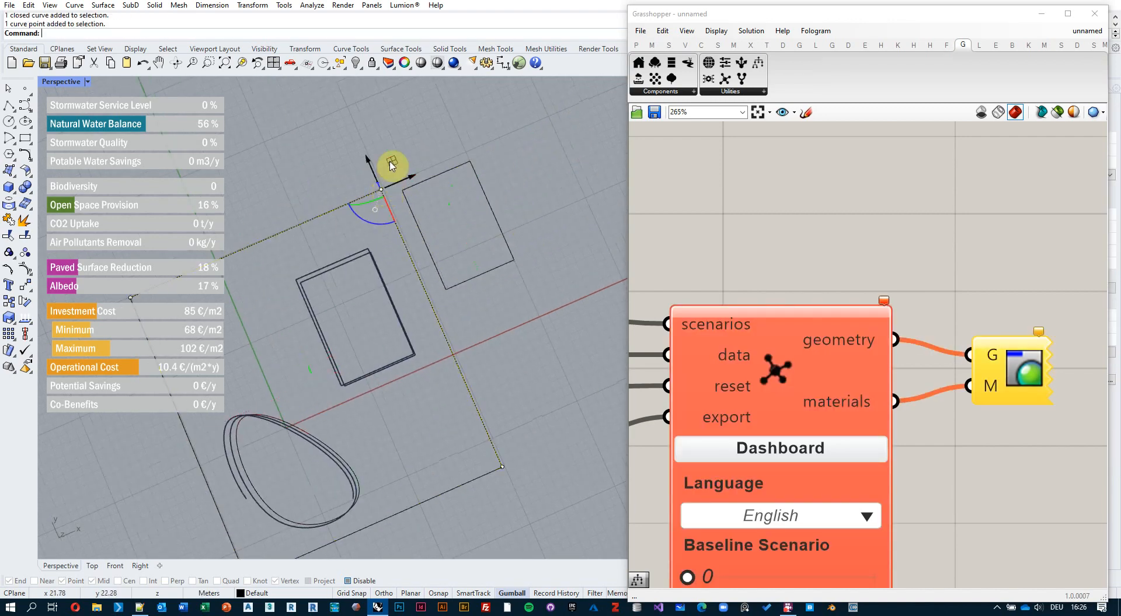
mouse_move(391, 156)
left_mouse_down()
mouse_move(525, 81)
mouse_move(556, 88)
left_mouse_up()
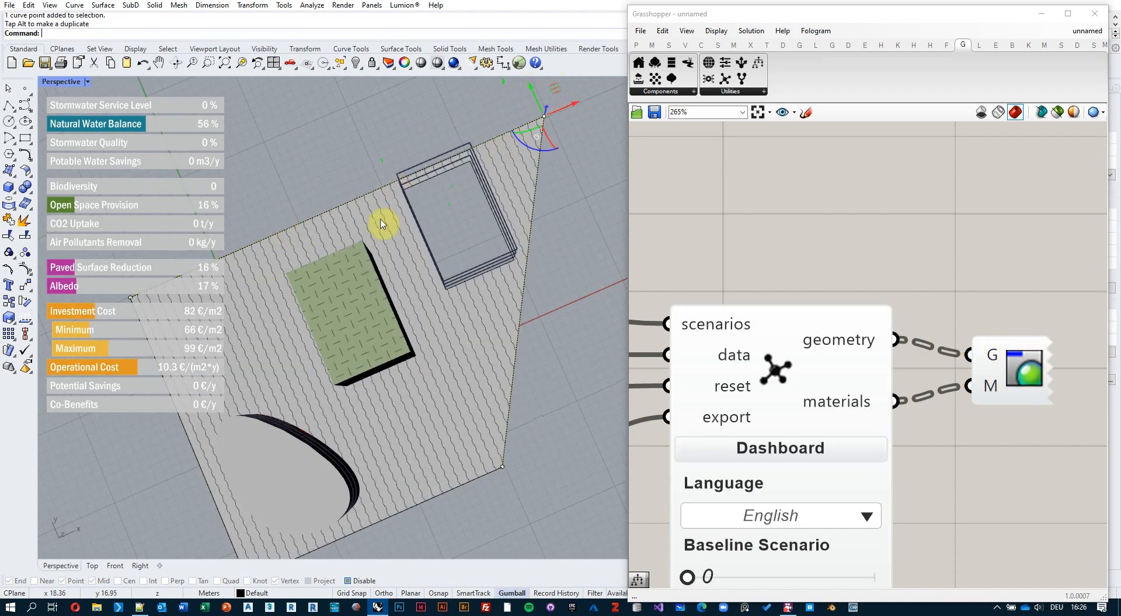
mouse_move(412, 259)
right_mouse_down()
mouse_move(450, 205)
mouse_move(411, 201)
right_mouse_up()
Reset the engine to regenerate both buildings, bringing Investment Cost to 82 €/m2.
scroll(693, 243, "down", 3)
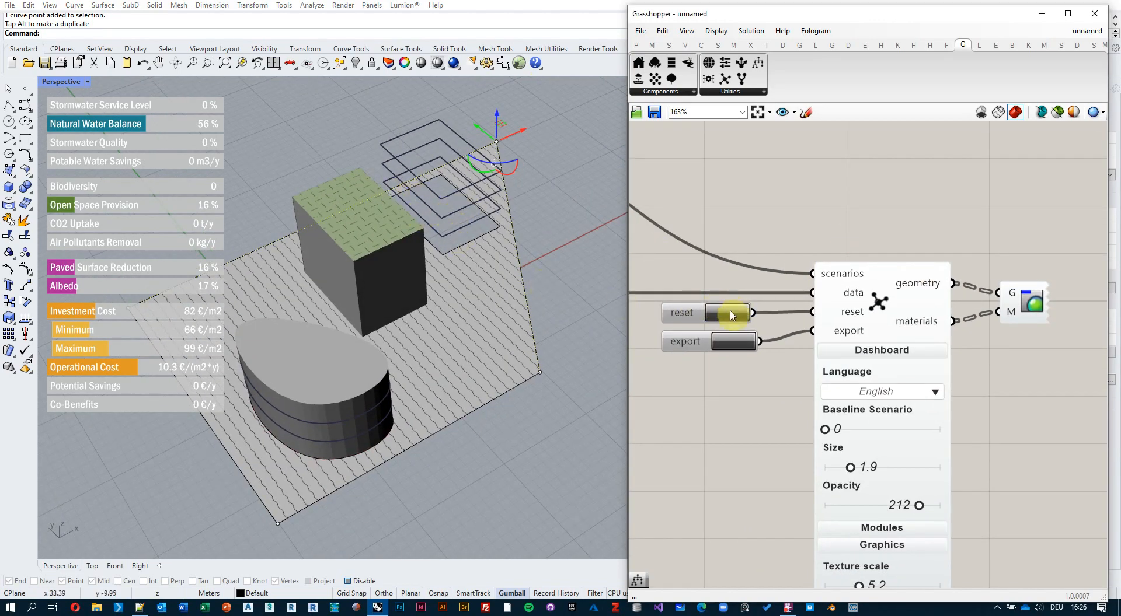
left_click(731, 315)
right_click_drag(500, 220, 465, 278)
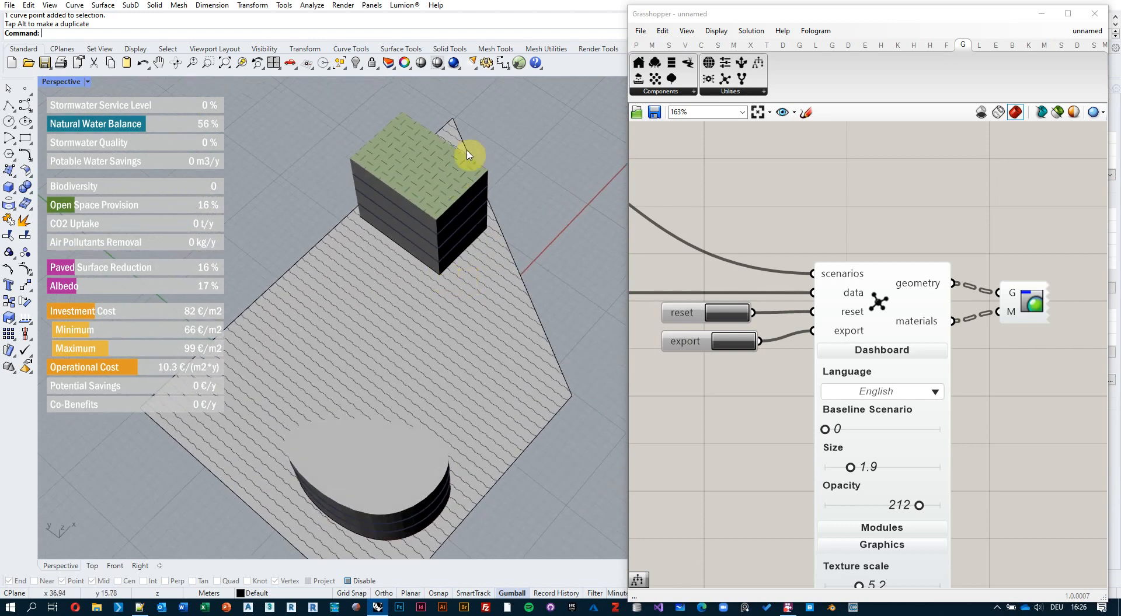
right_click_drag(466, 152, 424, 241)
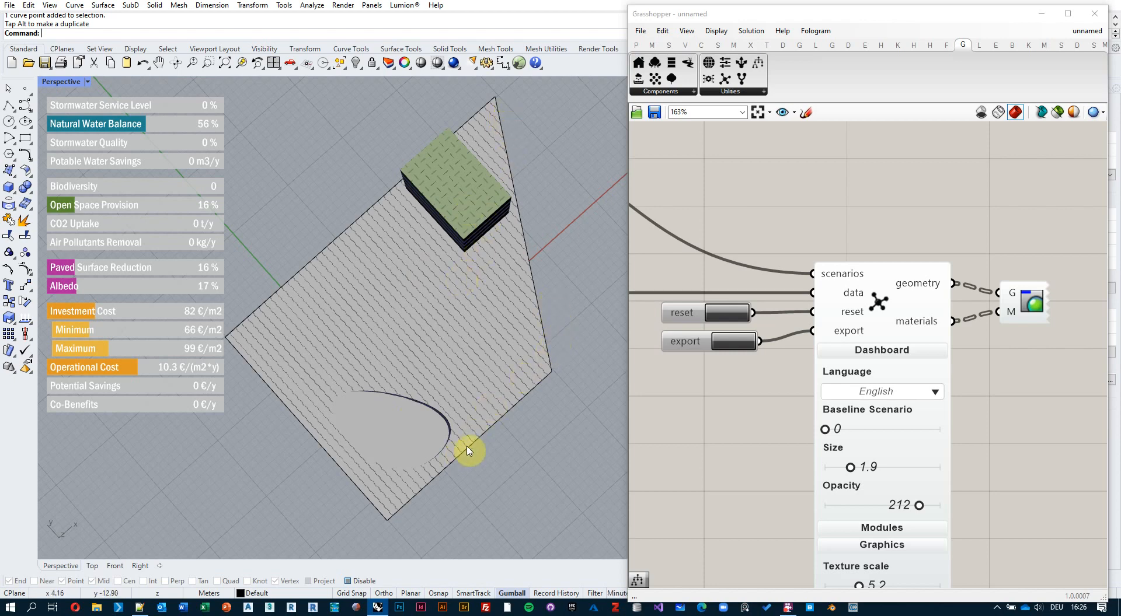
Move the block's base outline down and to the left on the site.
right_click_drag(468, 410, 467, 338)
right_click_drag(474, 253, 471, 383)
left_click(484, 267)
left_click_drag(476, 216, 456, 304)
Orbit around the site to inspect the green-roofed block beside the oval building.
right_click_drag(431, 411, 449, 147)
left_click(526, 146)
right_click_drag(499, 186, 475, 301)
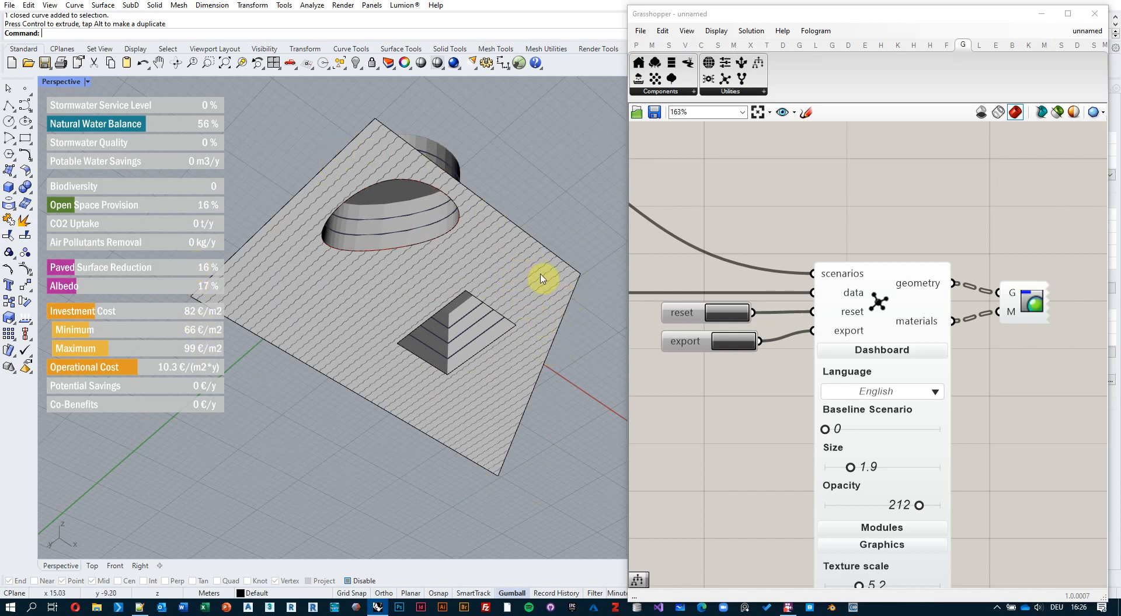
right_click_drag(508, 320, 464, 443)
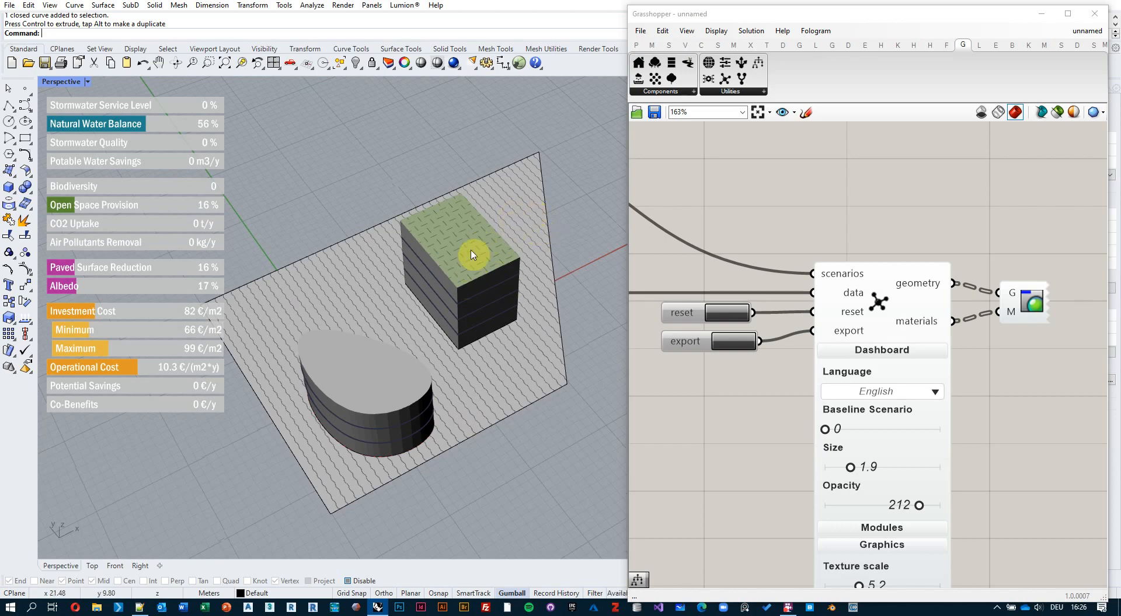
right_click_drag(463, 264, 427, 322)
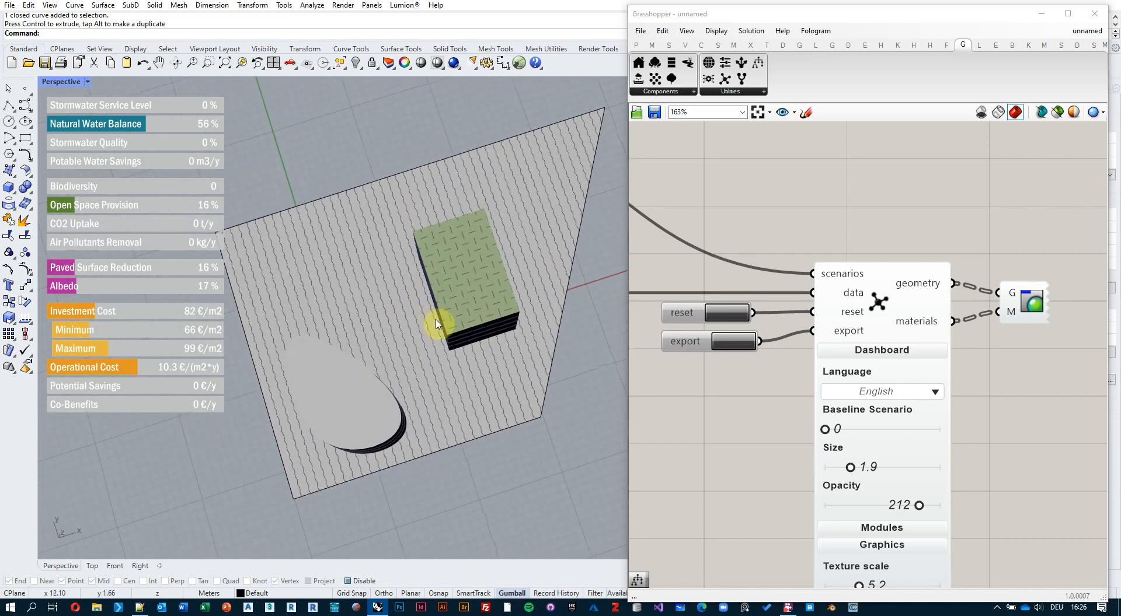
right_click_drag(488, 300, 465, 270)
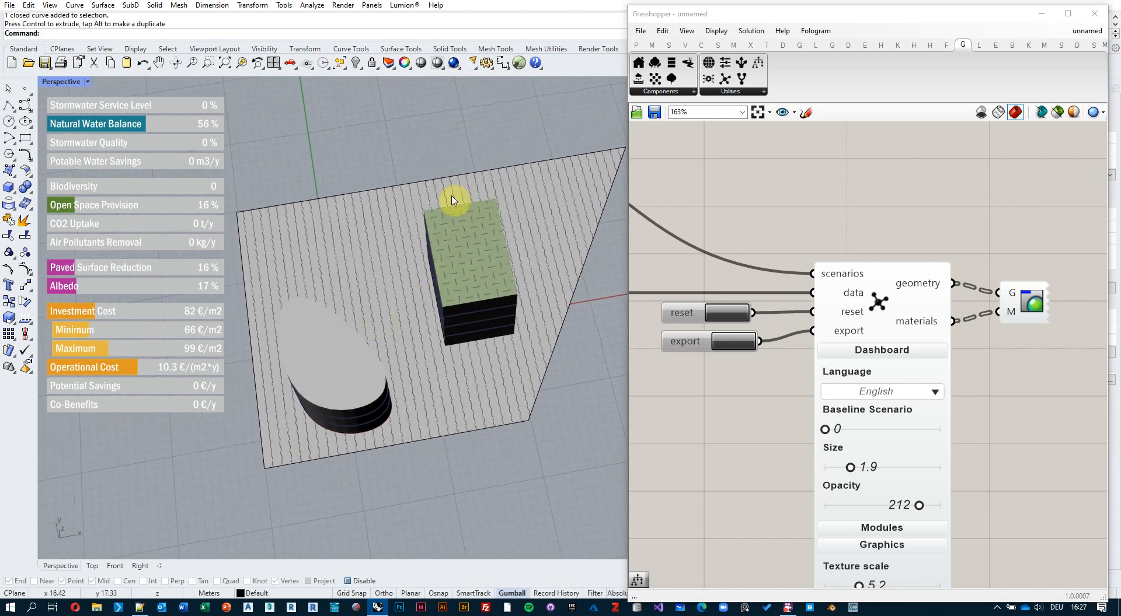
In Top view, start a rectangle on the block's roof, then cancel it.
left_click(91, 566)
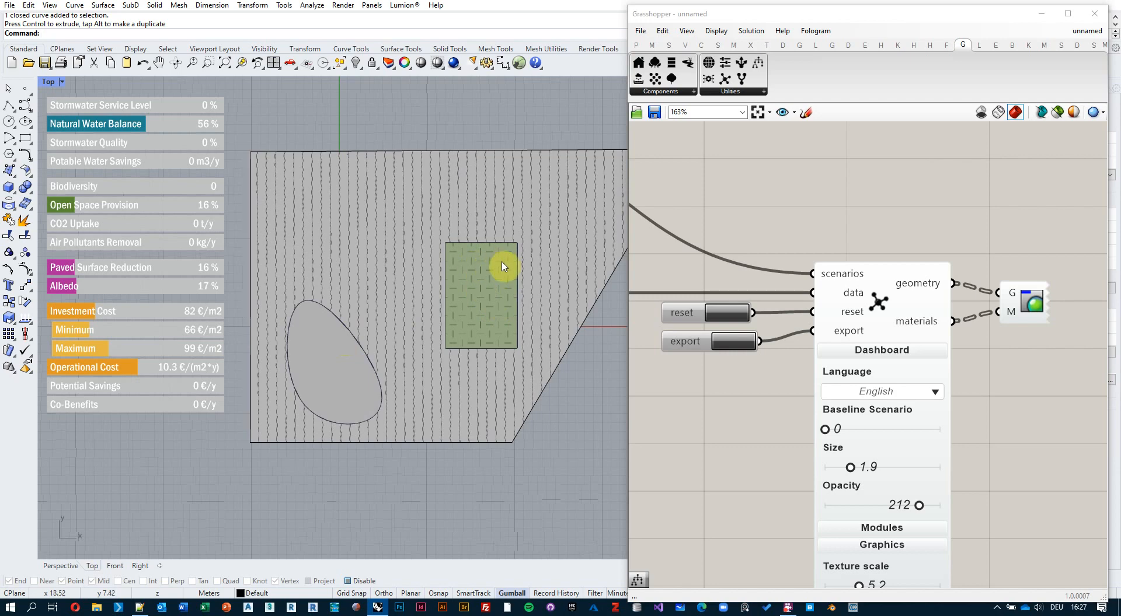
left_click(26, 138)
scroll(453, 252, "up", 1)
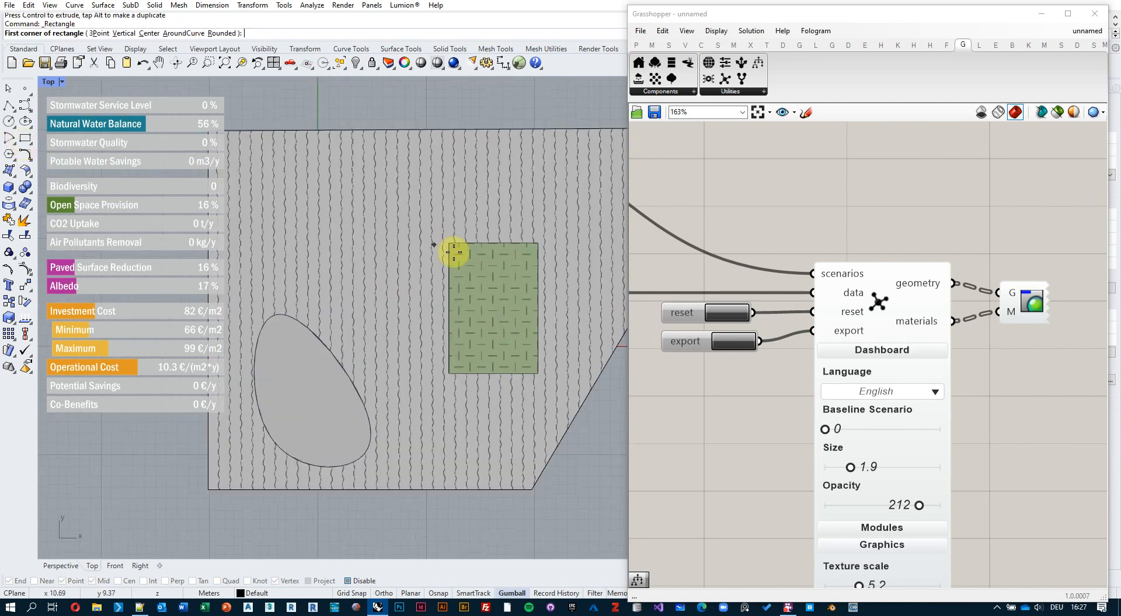
left_click(470, 268)
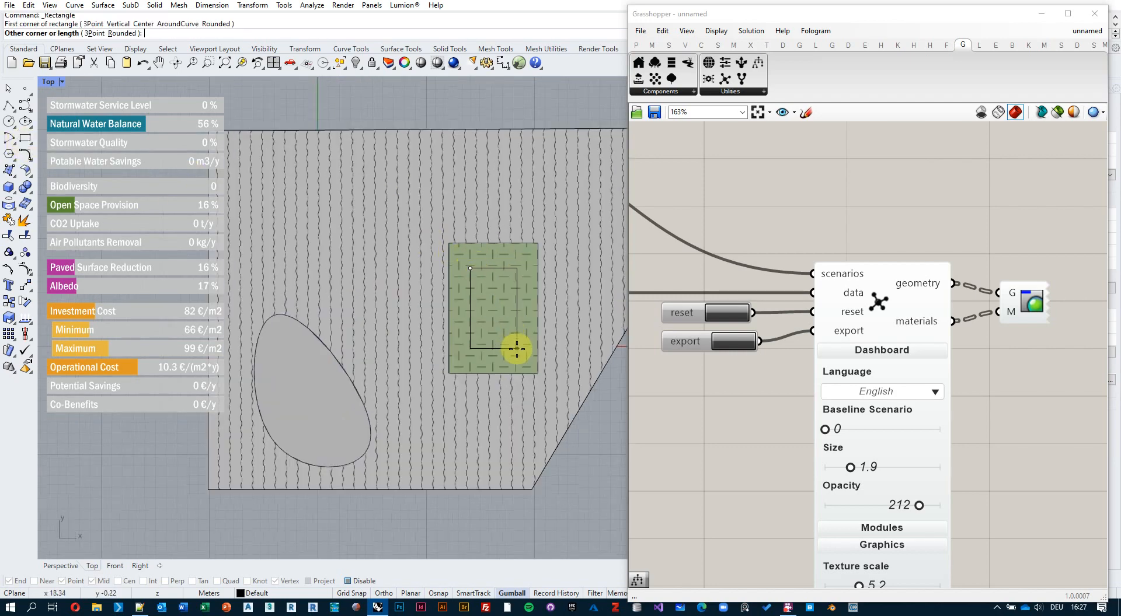
key("Escape")
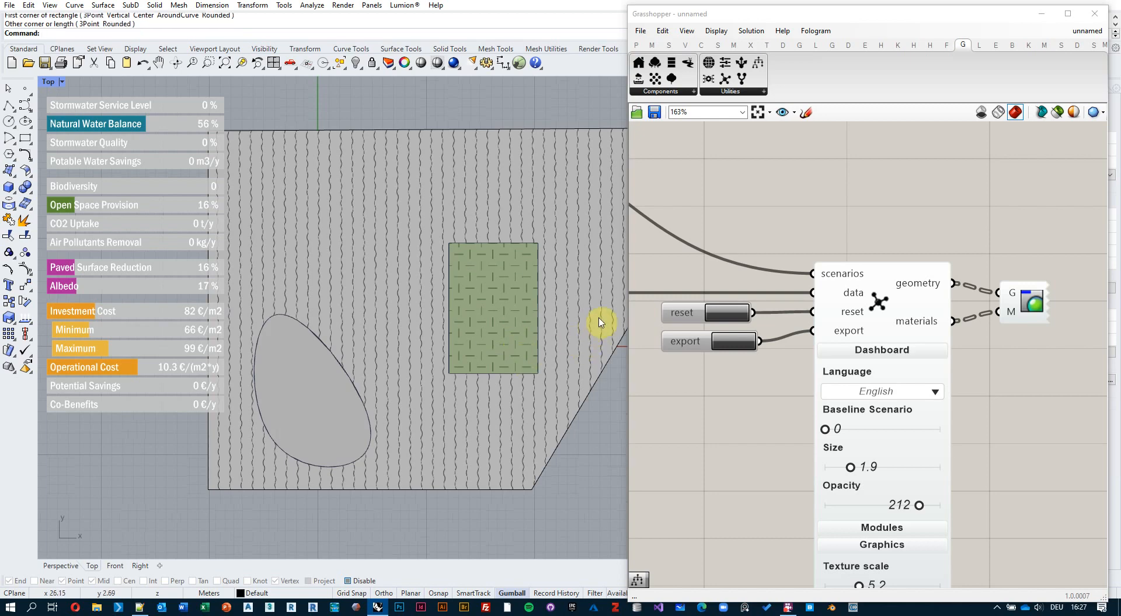
Duplicate the top curve parameter and its outline component on the Grasshopper canvas.
scroll(759, 270, "down", 5)
right_click_drag(738, 280, 950, 298)
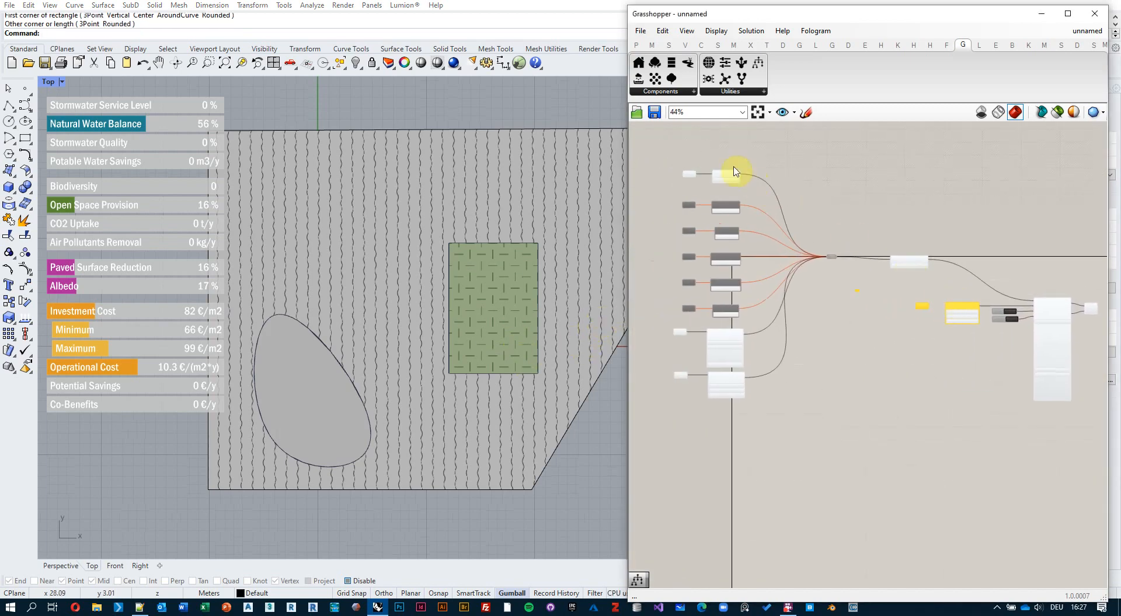
scroll(733, 171, "up", 4)
right_click_drag(750, 179, 869, 220)
left_click_drag(908, 217, 746, 286)
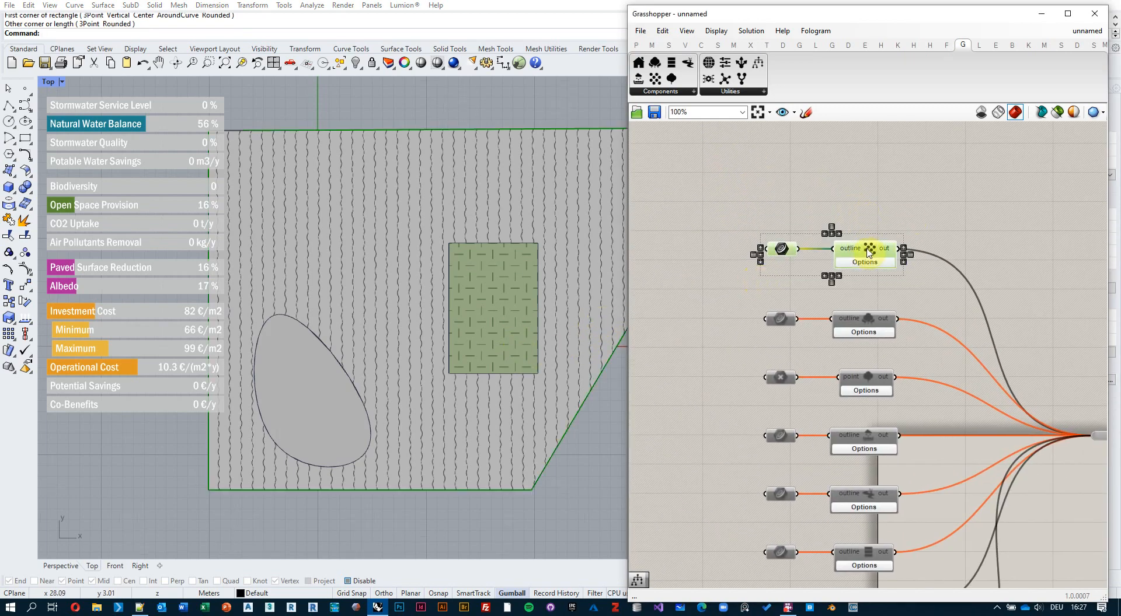
key("ctrl+v")
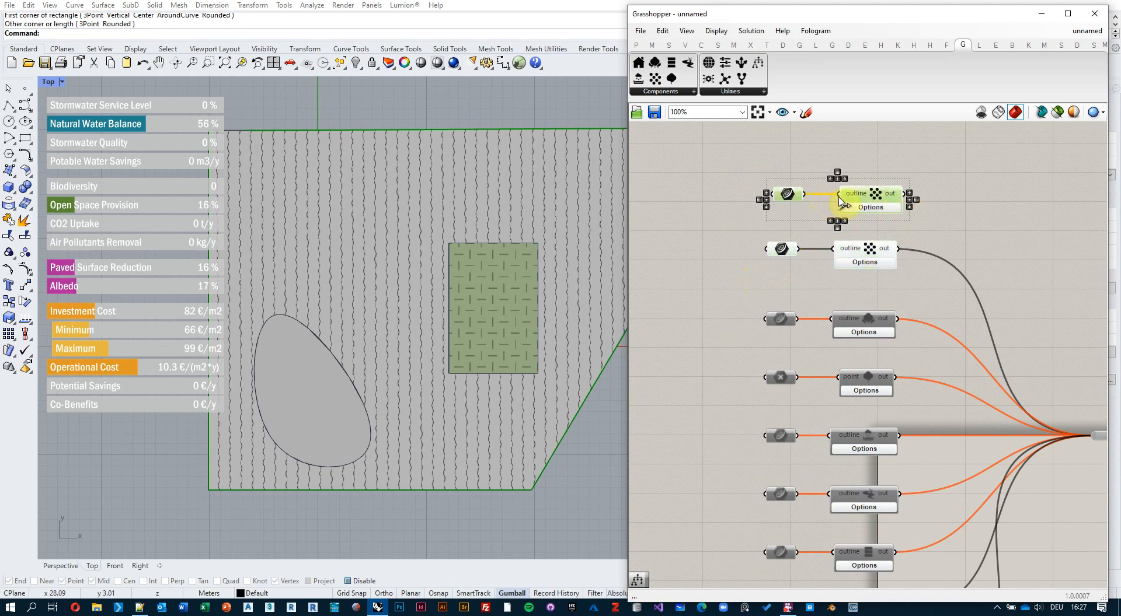
Set the duplicated outline component's material type to Gravel.
left_click(869, 208)
left_click(873, 235)
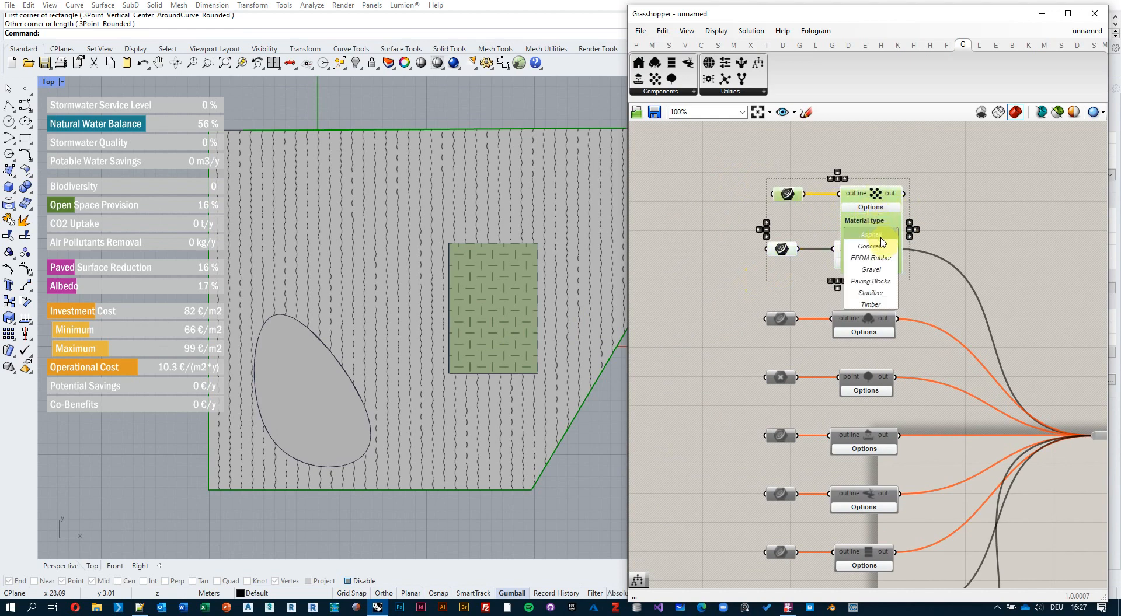
left_click(882, 271)
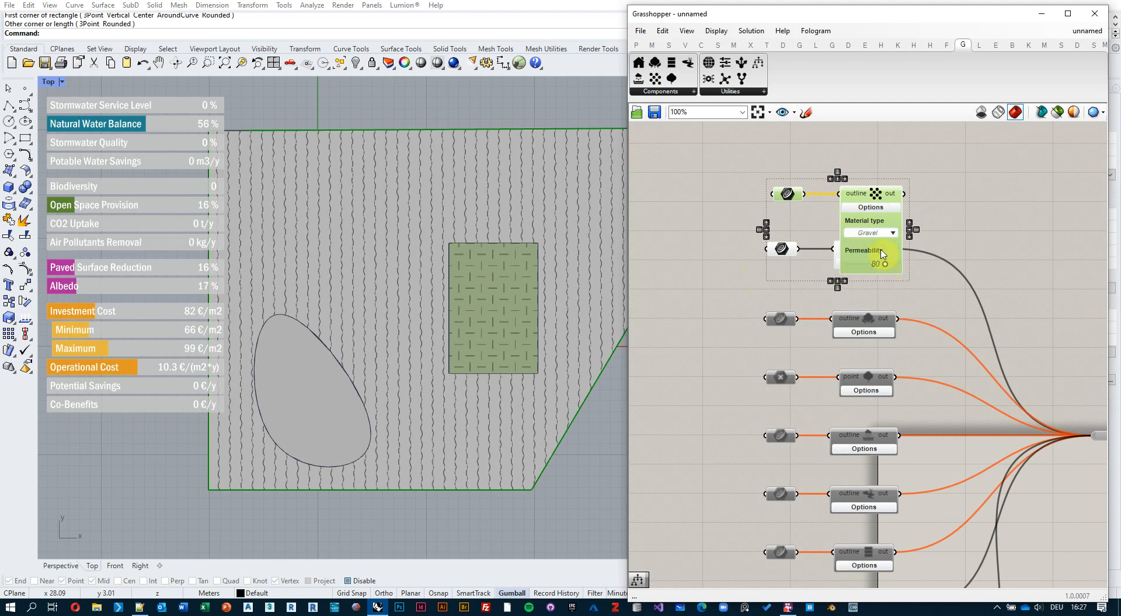
left_click(881, 209)
Set the copy's Crv parameter to reference one curve from Rhino.
left_click(772, 169)
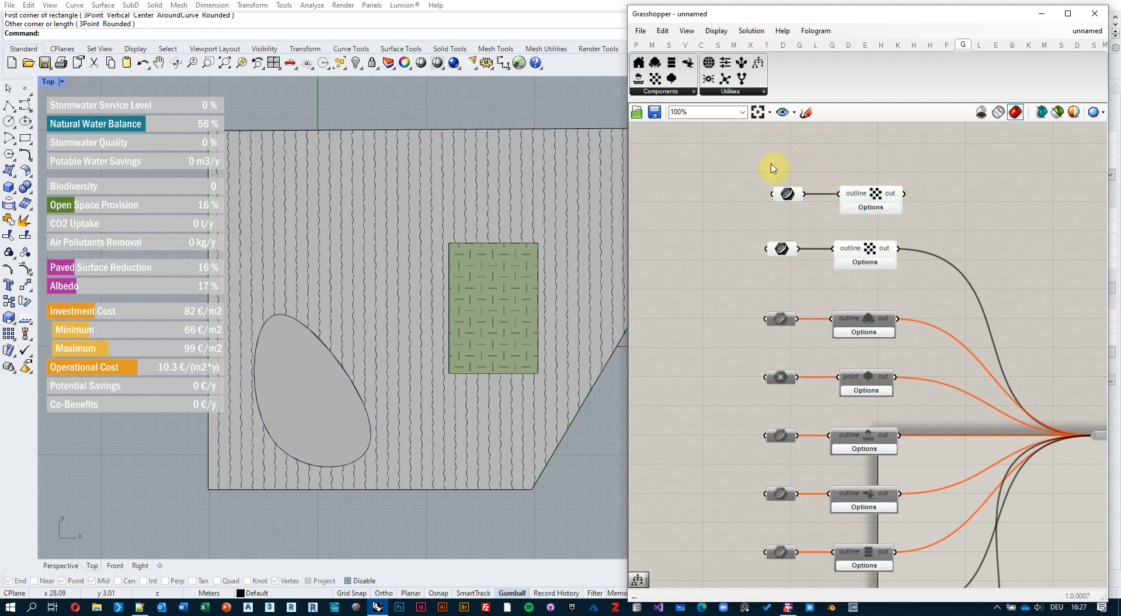
left_click(787, 196)
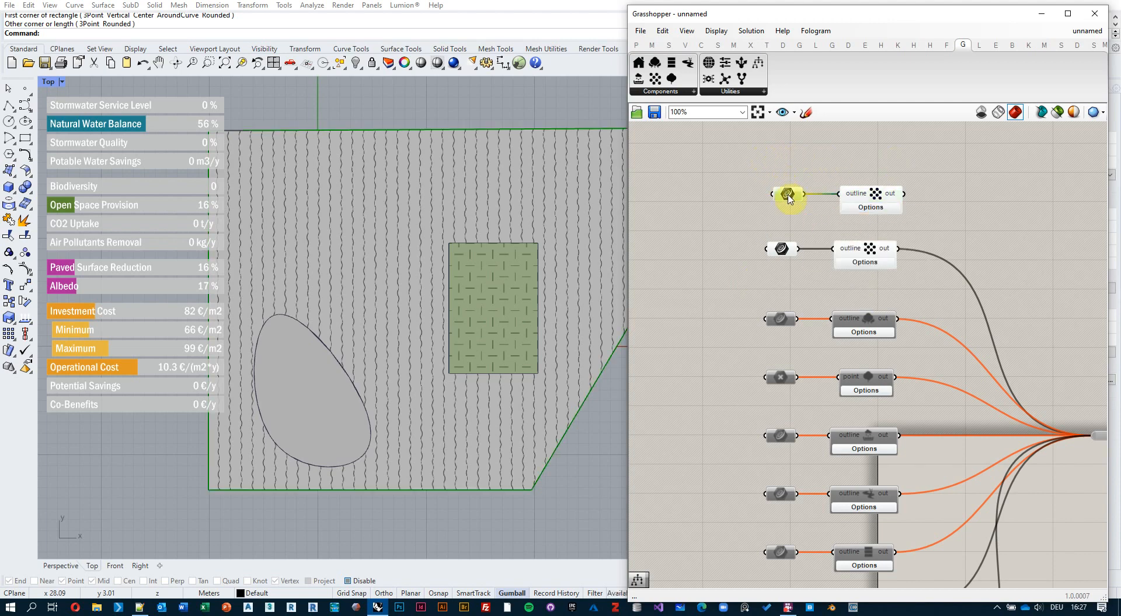
right_click(788, 196)
left_click(835, 353)
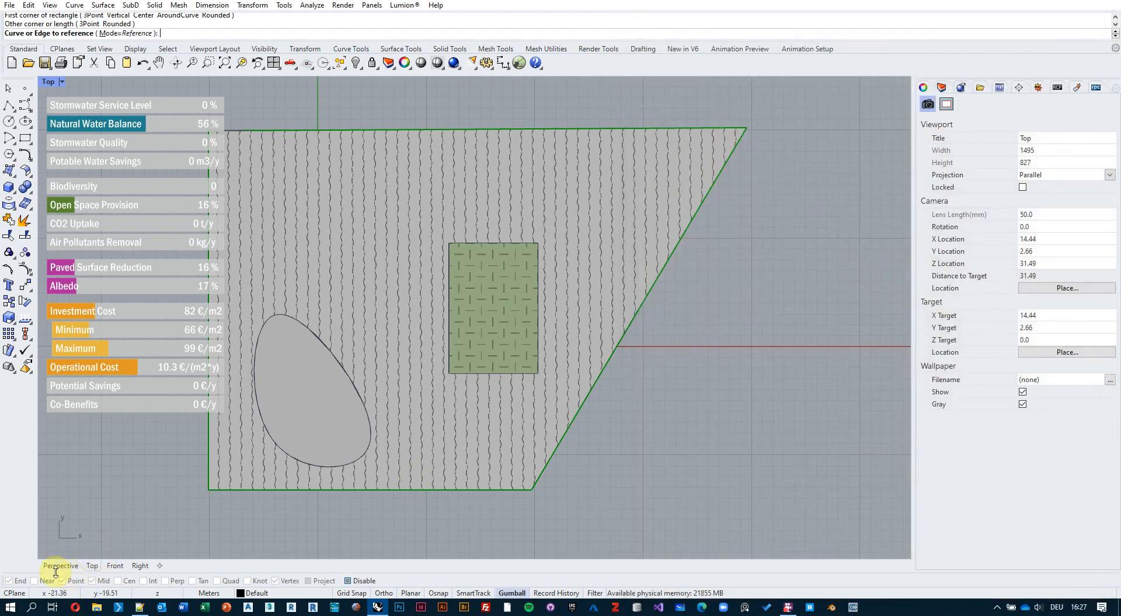
Reference the roof rectangle as the gravel curve and wire the gravel output into the relay.
left_click(60, 566)
right_click_drag(368, 468, 491, 204)
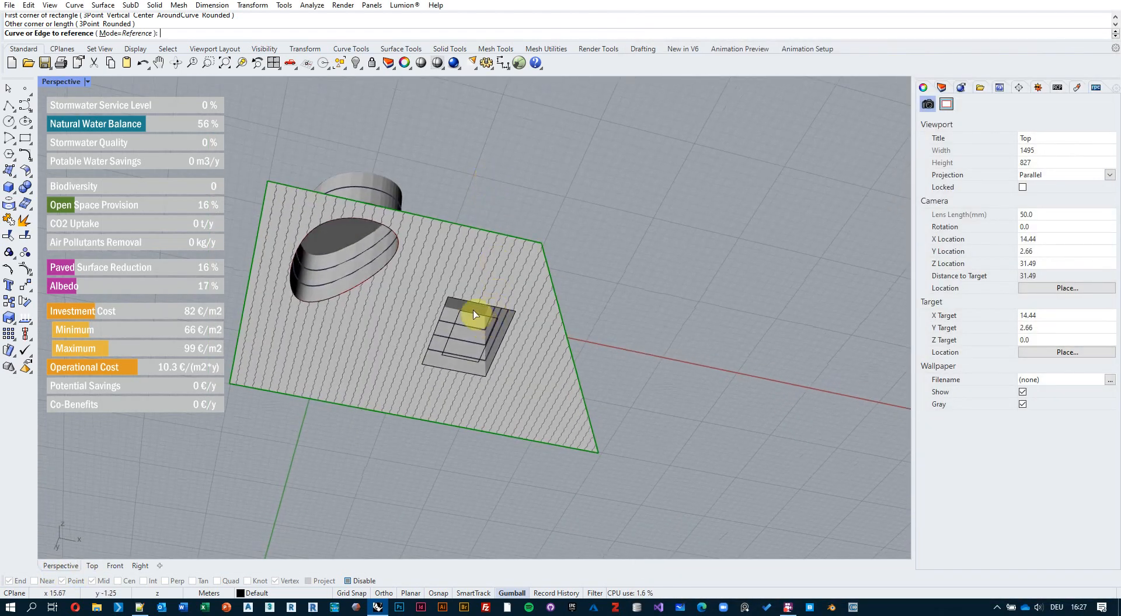
scroll(470, 317, "up", 3)
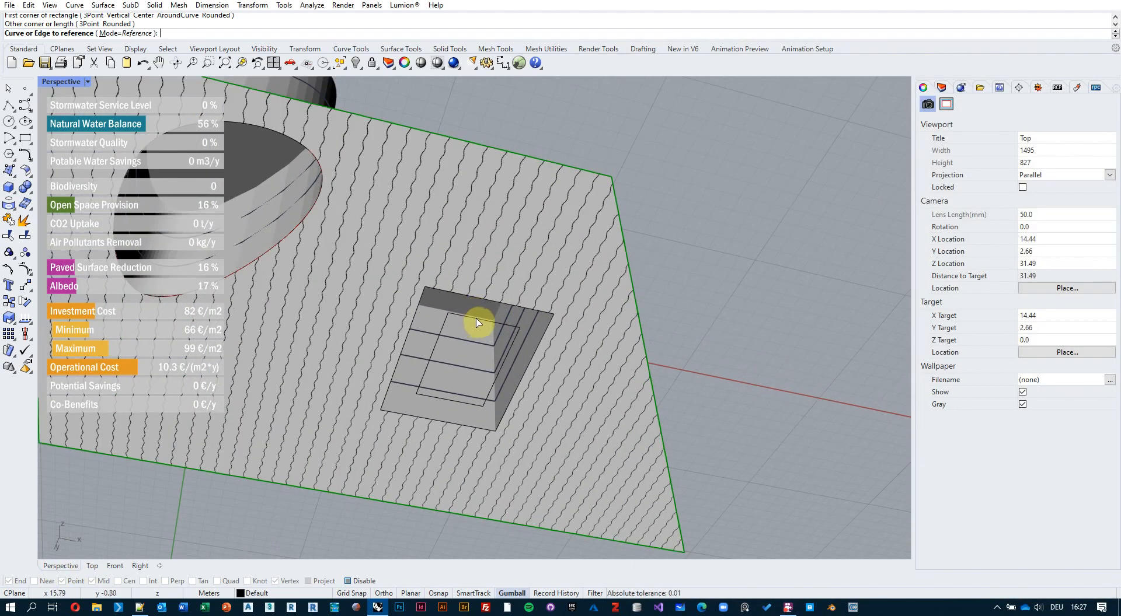
left_click(478, 321)
scroll(464, 315, "down", 6)
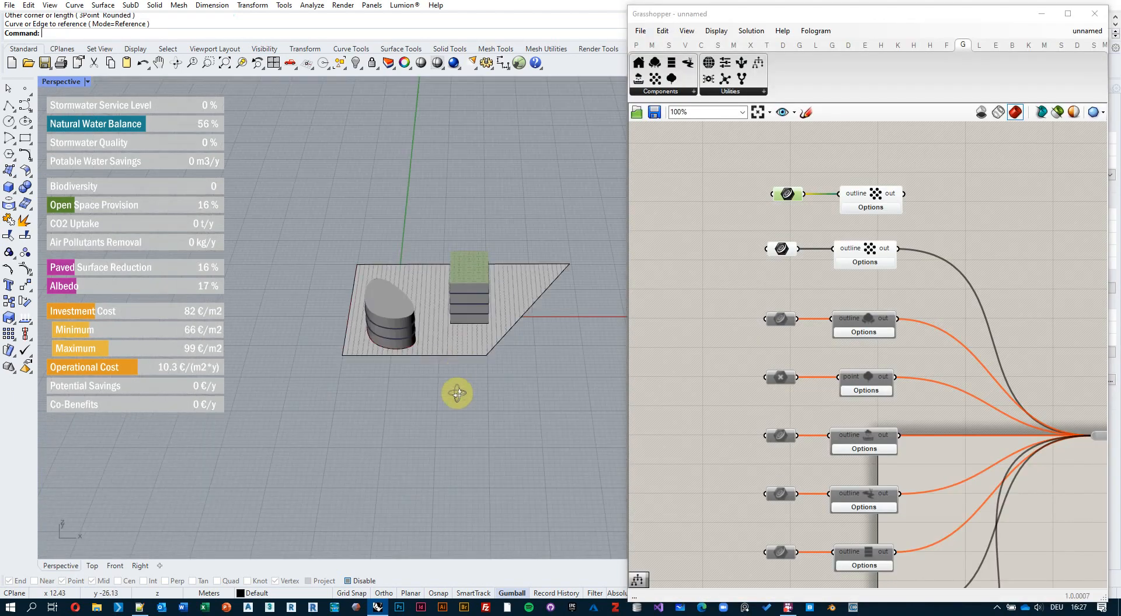
scroll(730, 263, "down", 3)
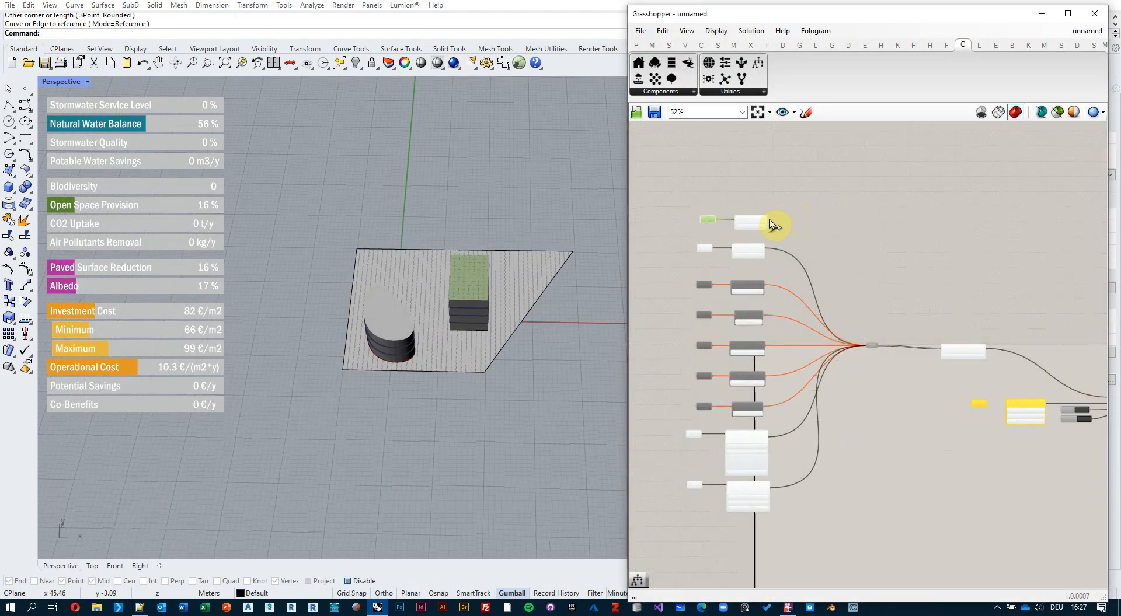
left_click_drag(864, 347, 865, 346, "shift")
Orbit to inspect the dotted gravel courtyard; Investment Cost now reads 79 €/m2.
right_click_drag(455, 280, 482, 292)
scroll(462, 332, "up", 7)
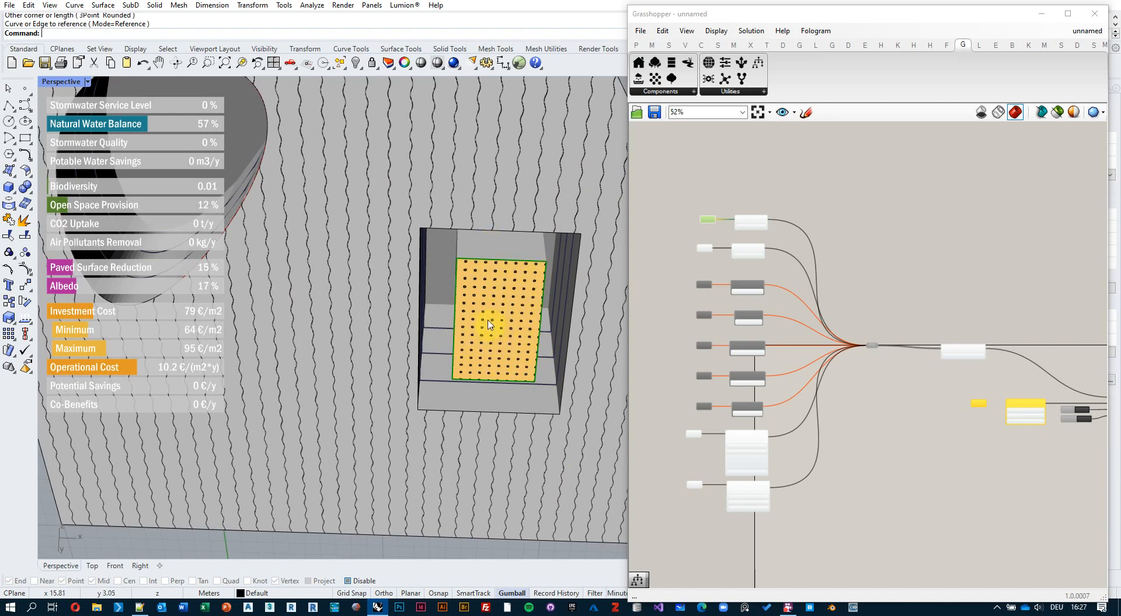
scroll(490, 325, "down", 8)
right_click_drag(425, 247, 453, 457)
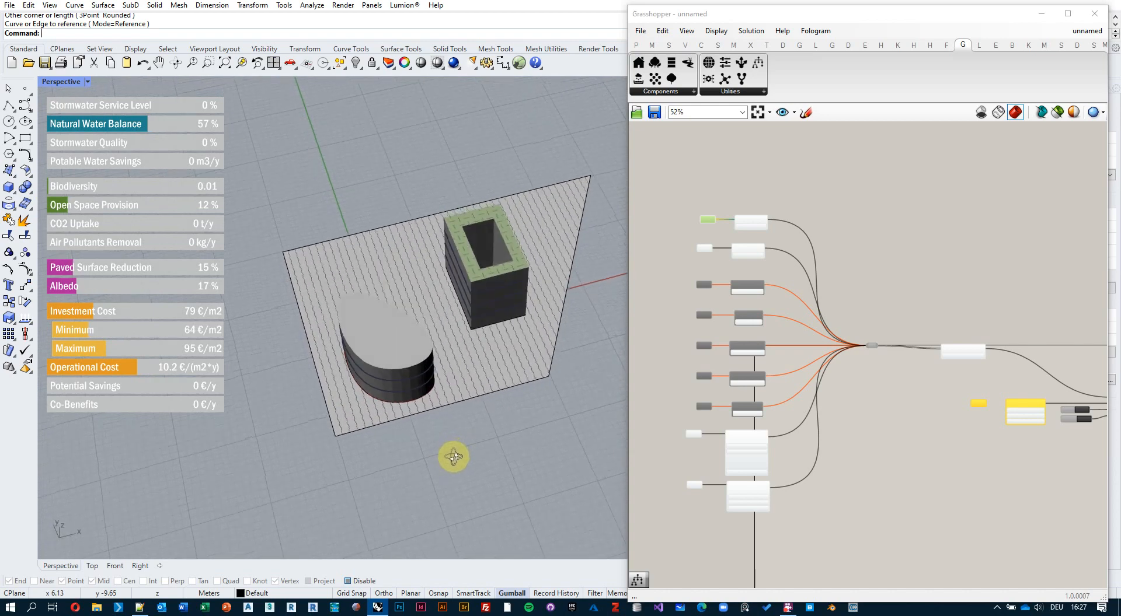
scroll(470, 260, "up", 2)
right_click_drag(477, 303, 418, 317)
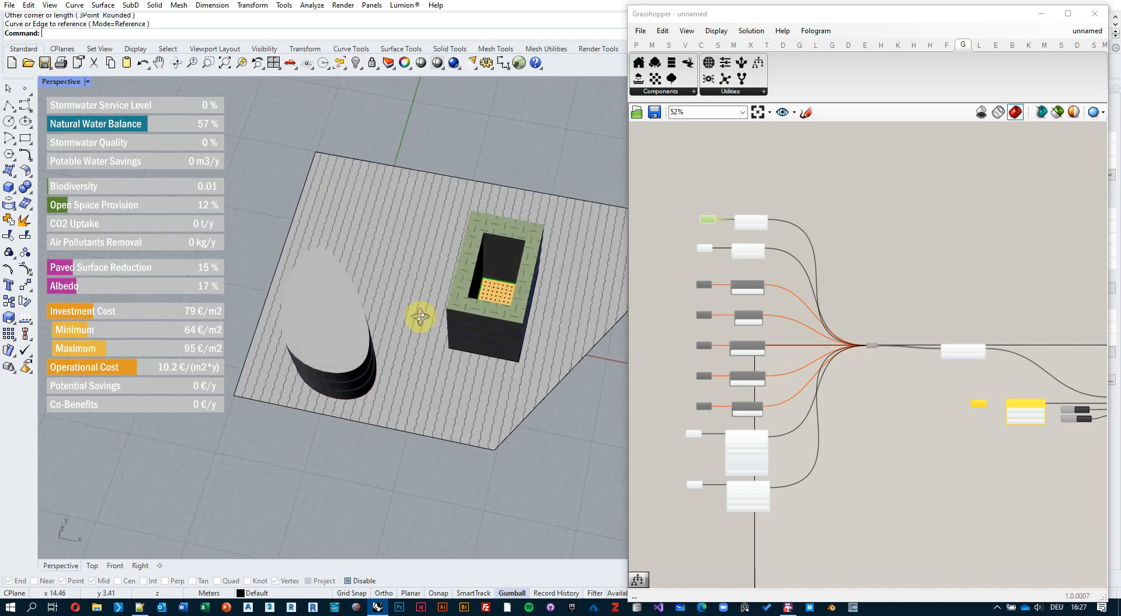
scroll(330, 323, "up", 2)
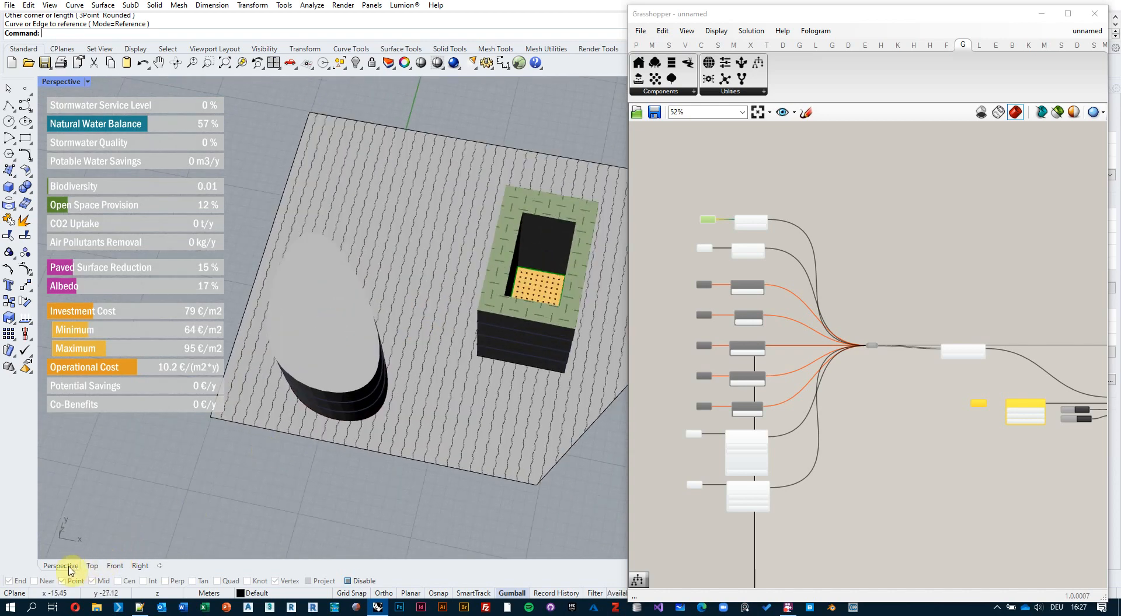
left_click(92, 566)
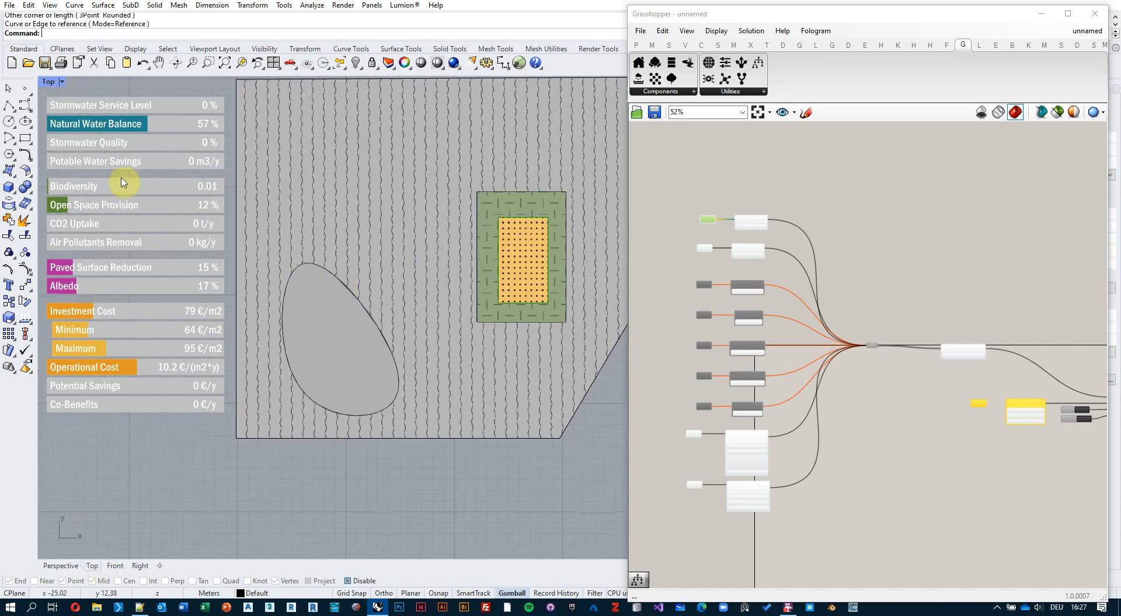
Draw a closed four-point curve inside the oval building's outline.
left_click(24, 105)
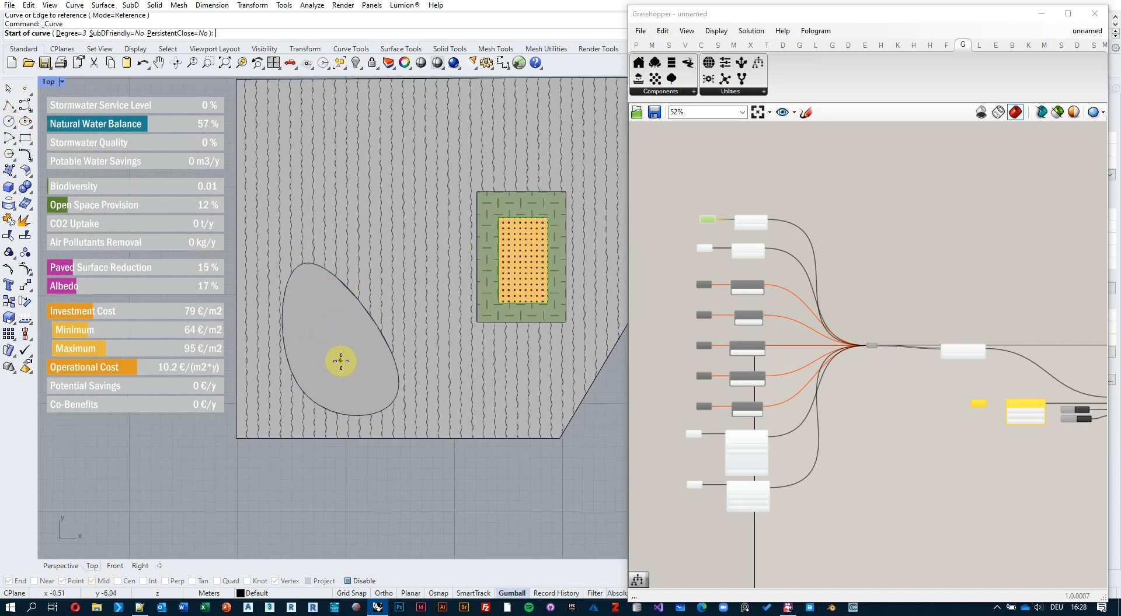
left_click(321, 366)
left_click(314, 315)
left_click(348, 324)
left_click(375, 370)
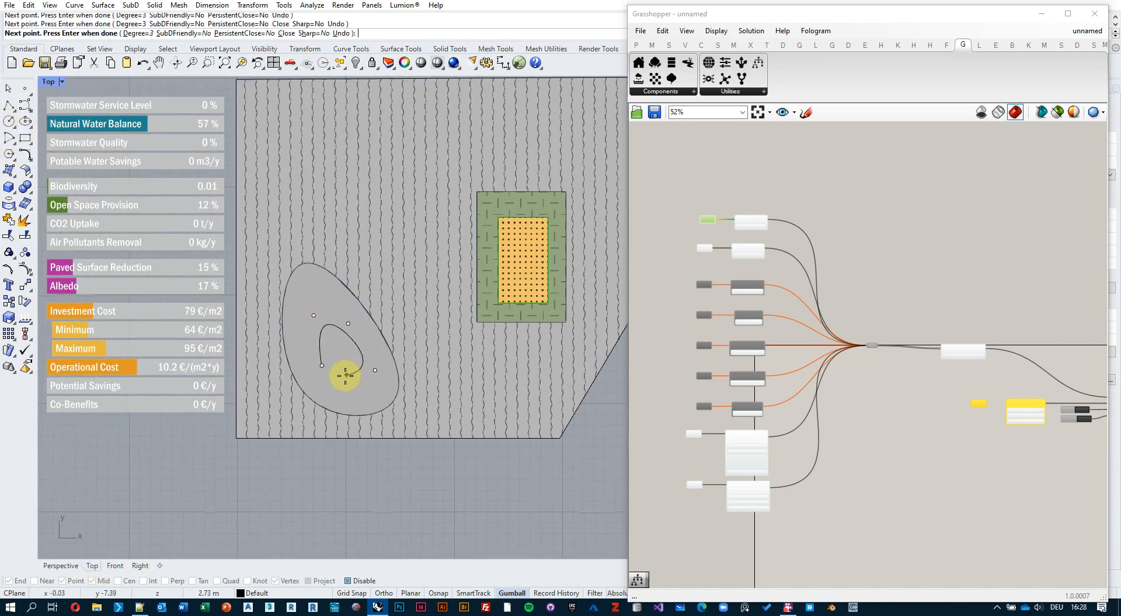
type("c")
key("Return")
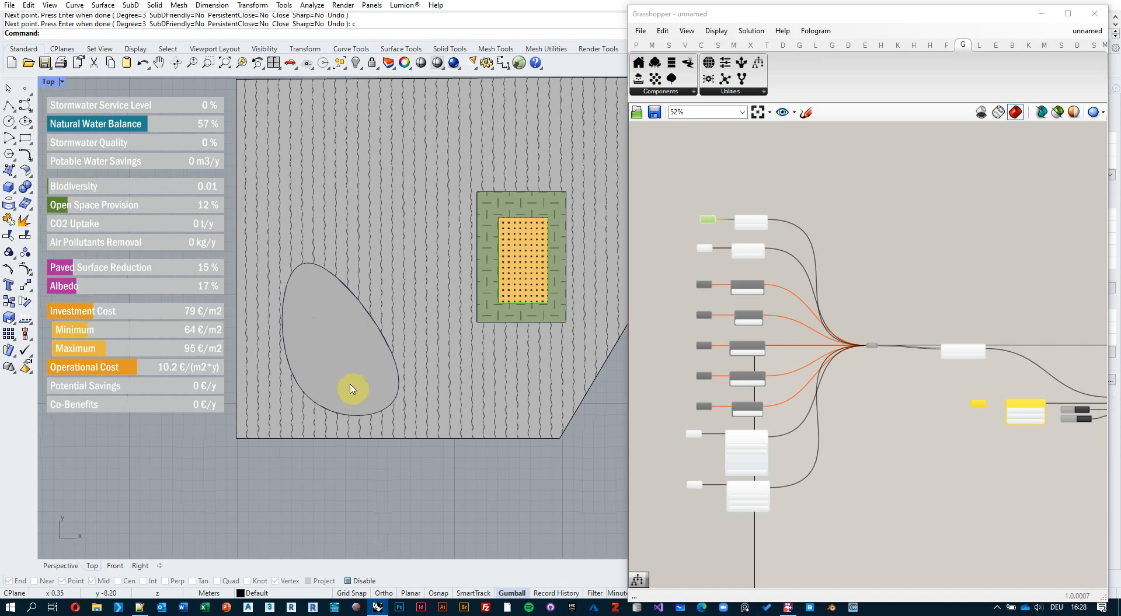
Switch to Perspective and orbit to look down on the building tops.
left_click(60, 565)
right_click_drag(317, 431, 379, 299)
right_click_drag(374, 208, 392, 261)
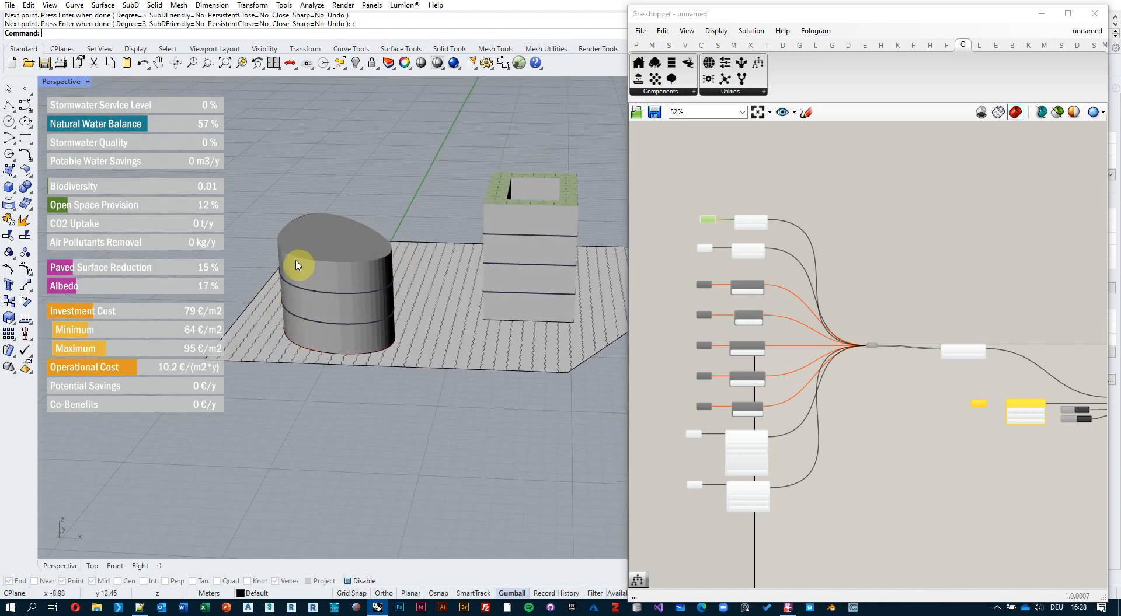
Copy the two building selector components below the originals.
scroll(736, 409, "up", 5)
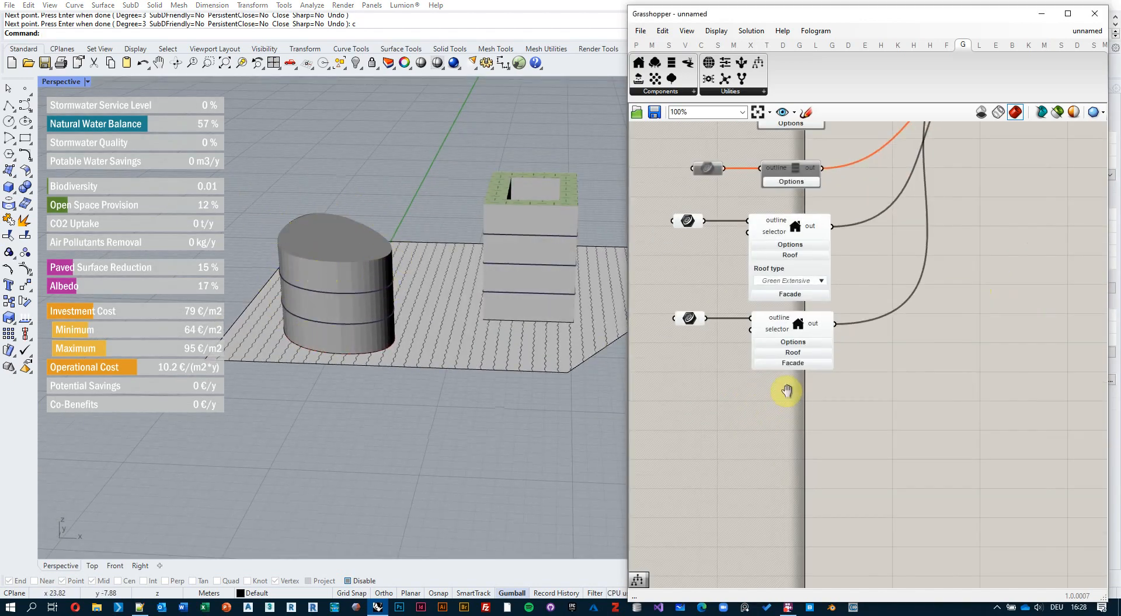
left_click_drag(899, 400, 688, 295)
left_click_drag(857, 314, 856, 390, "alt")
Set the copied building's outline to the small curve atop the oval building.
scroll(782, 411, "up", 2)
right_click(732, 378)
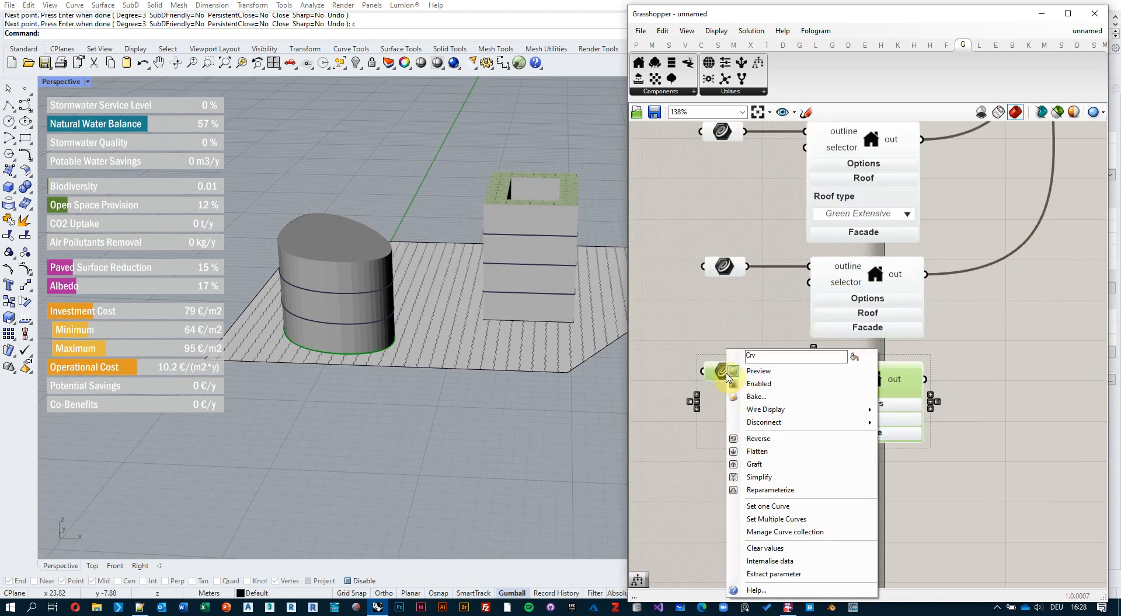
left_click(759, 505)
right_click_drag(431, 362, 369, 264)
left_click(363, 260)
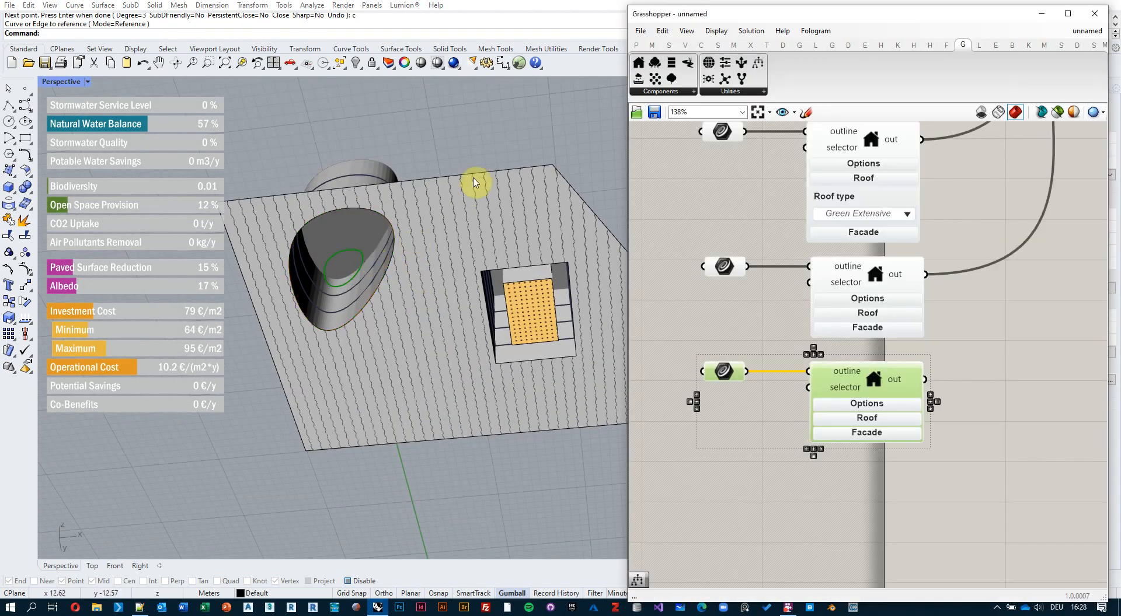
right_click_drag(475, 180, 513, 297)
Wire the new building's output into the merge component's input.
scroll(1038, 400, "down", 3)
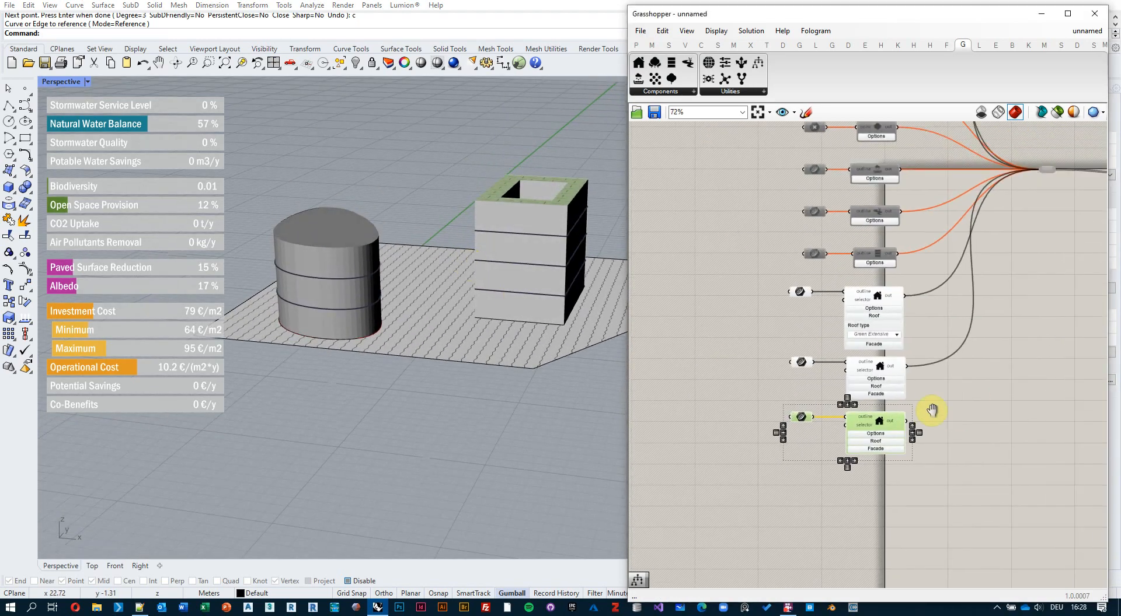
right_click_drag(933, 408, 861, 435)
left_click_drag(841, 439, 976, 188)
scroll(328, 237, "up", 4)
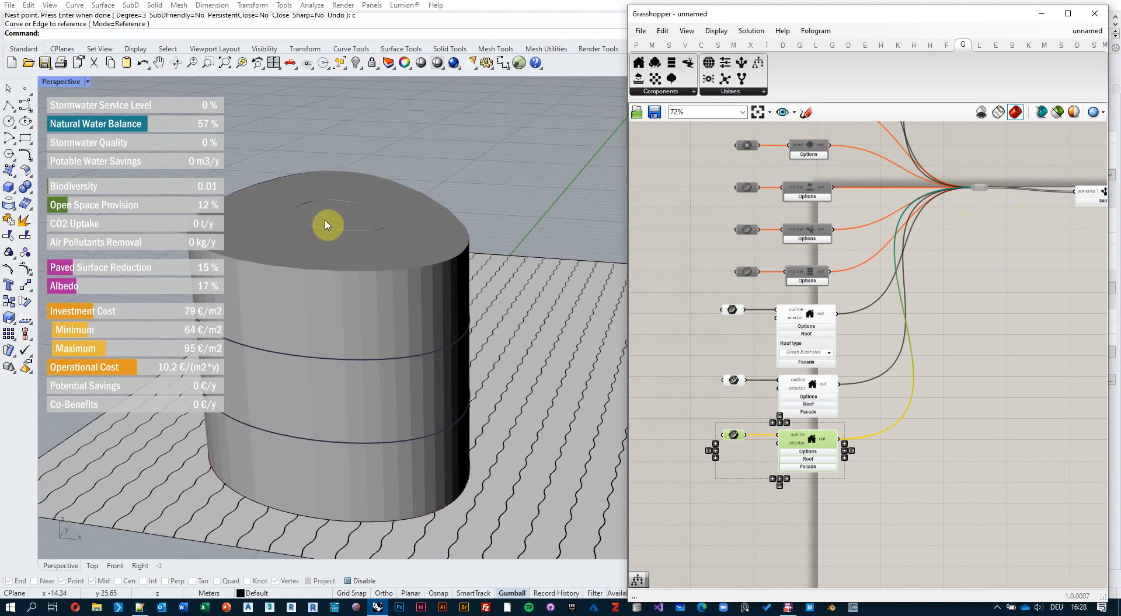
Set the new building's Number of levels to 10 and orbit to view the tower.
left_click(808, 452)
right_click_drag(901, 475, 919, 446)
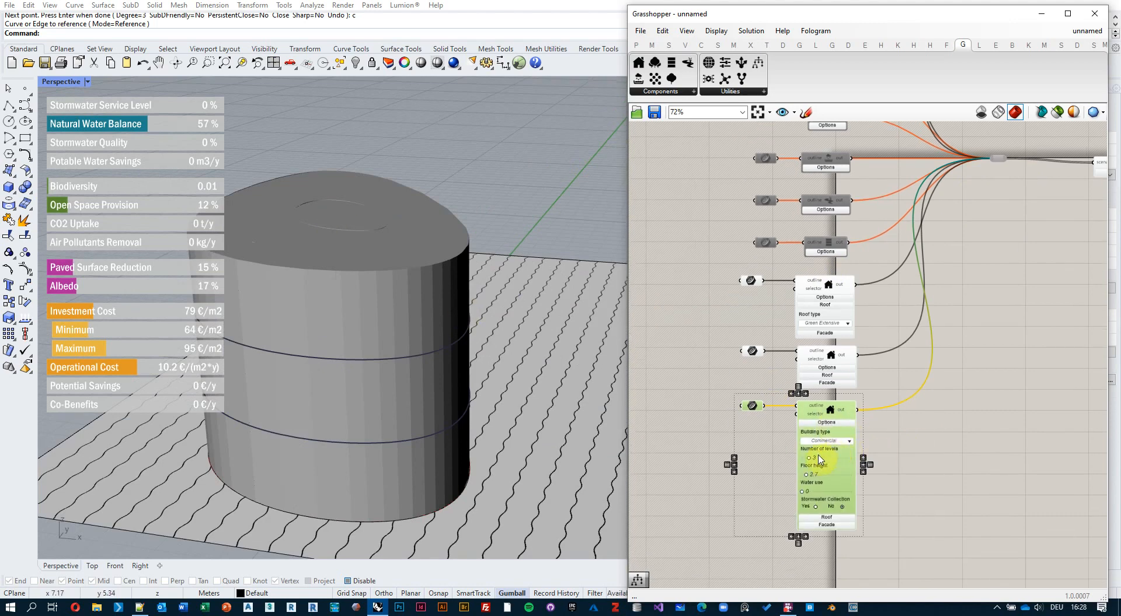
left_click_drag(813, 463, 835, 460)
scroll(400, 283, "down", 5)
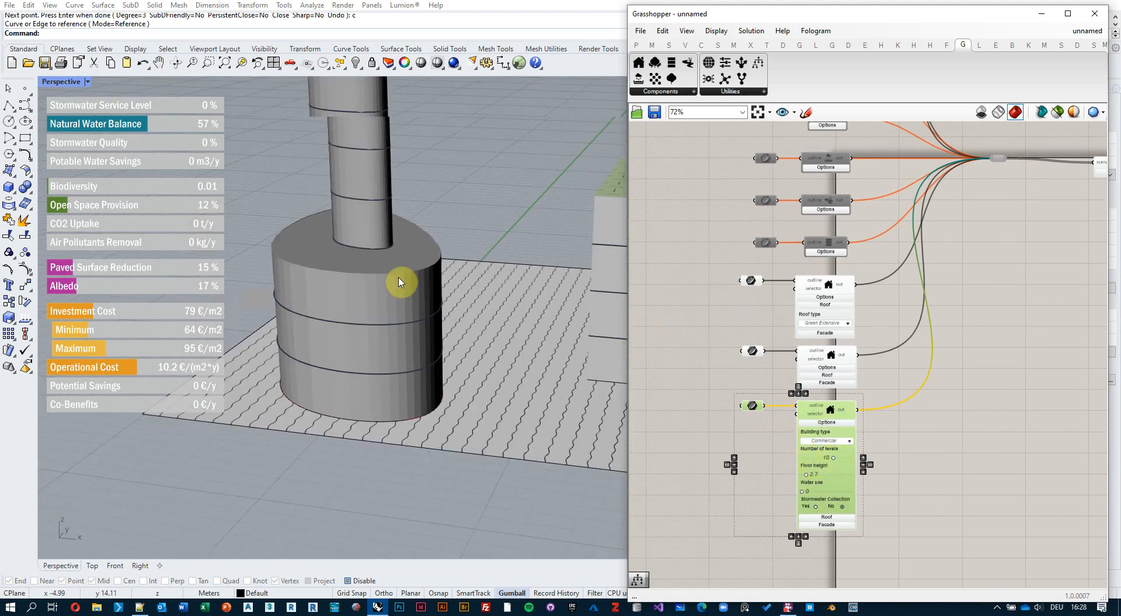
right_click_drag(447, 246, 420, 180)
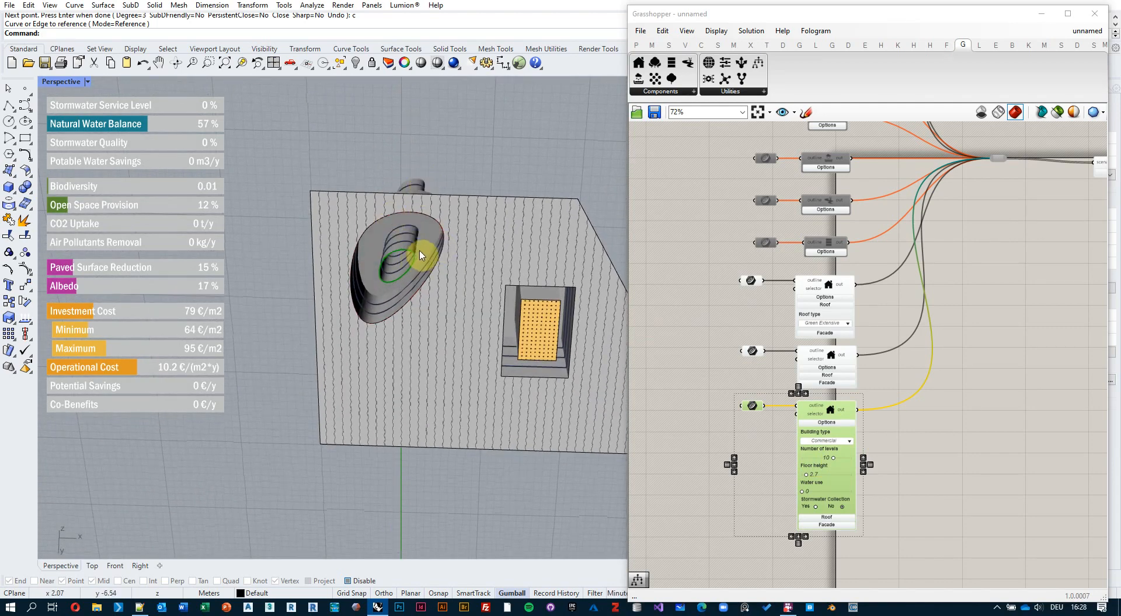
right_click_drag(420, 255, 460, 428)
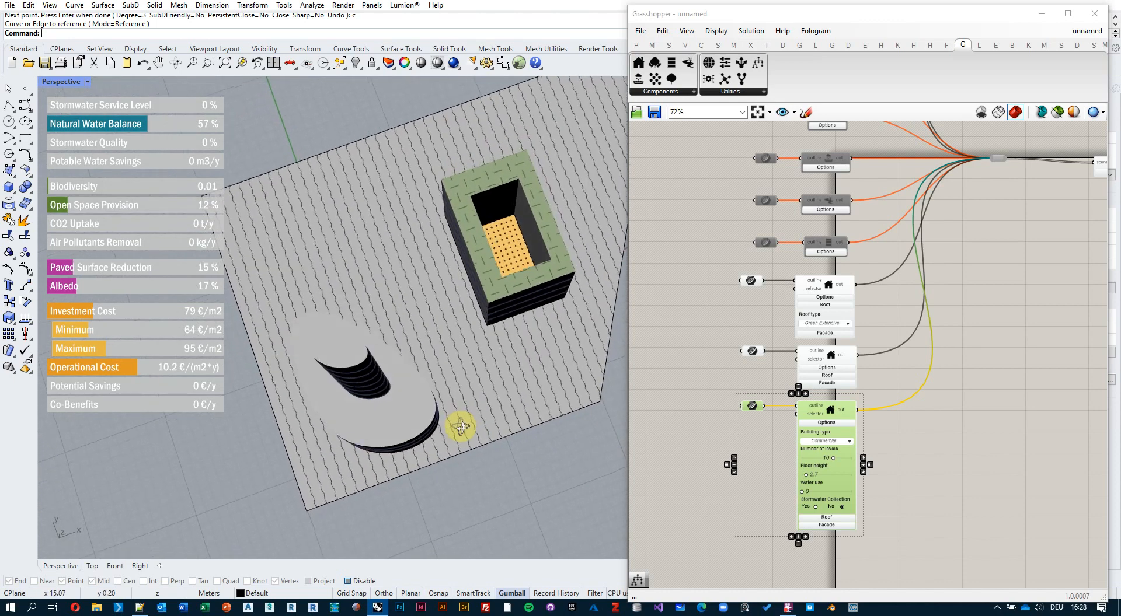
right_click_drag(500, 337, 447, 339)
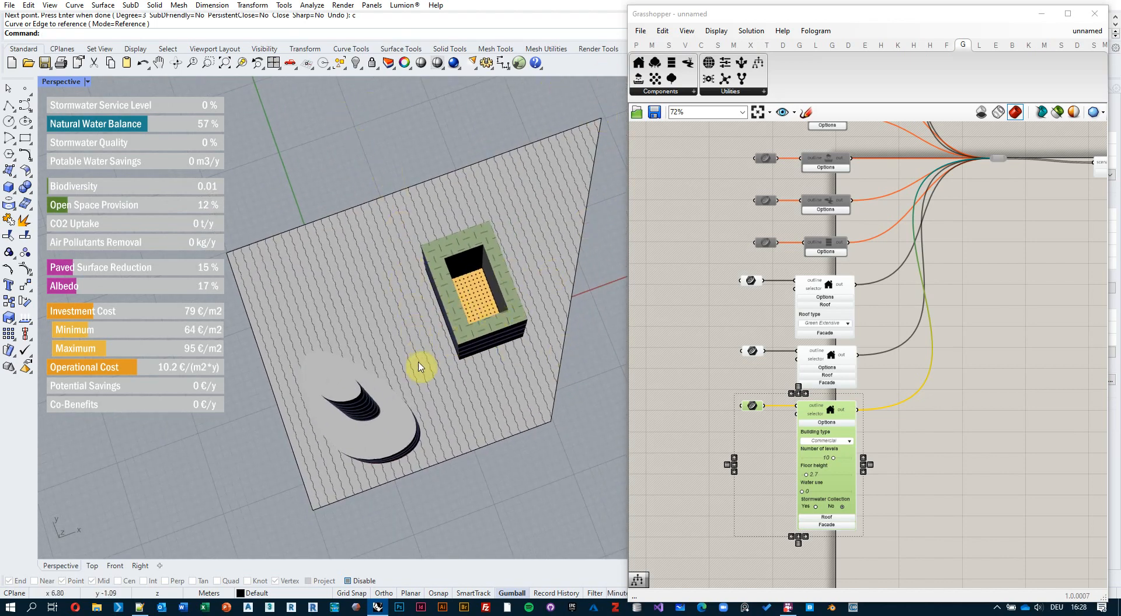
right_click_drag(459, 332, 453, 347)
left_click(478, 327)
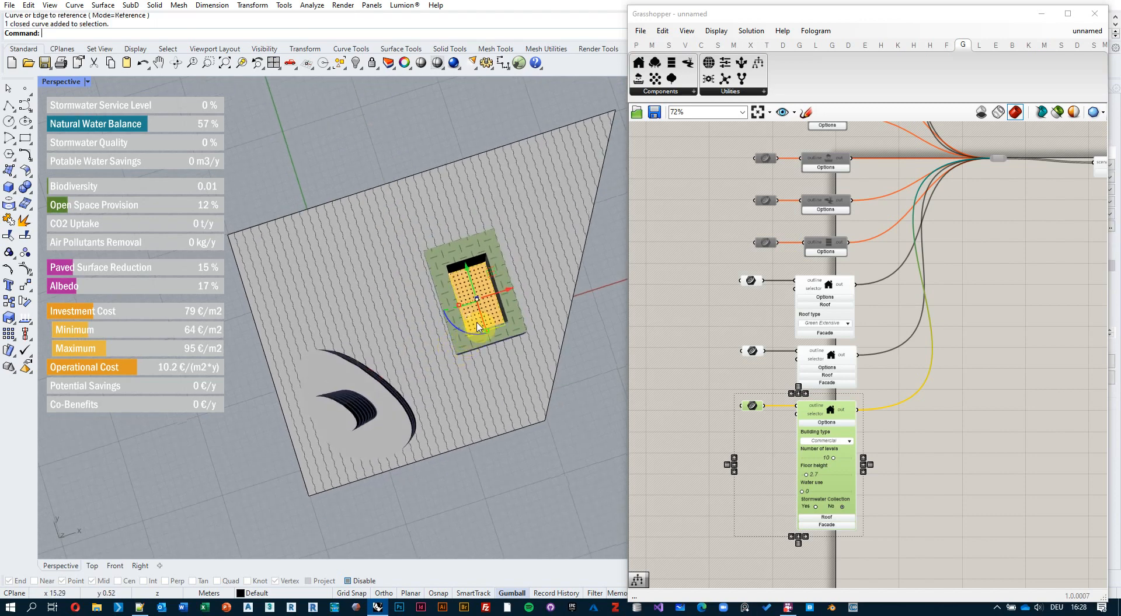
left_click_drag(494, 272, 461, 278)
scroll(466, 345, "up", 4)
right_click_drag(464, 348, 450, 243)
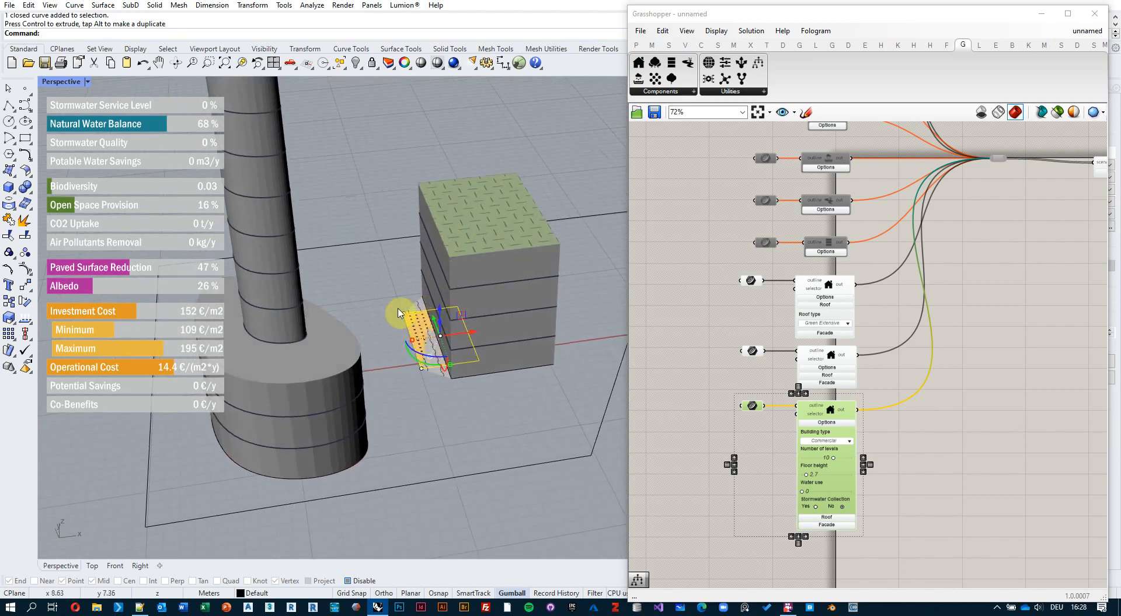
right_click_drag(472, 375, 463, 381)
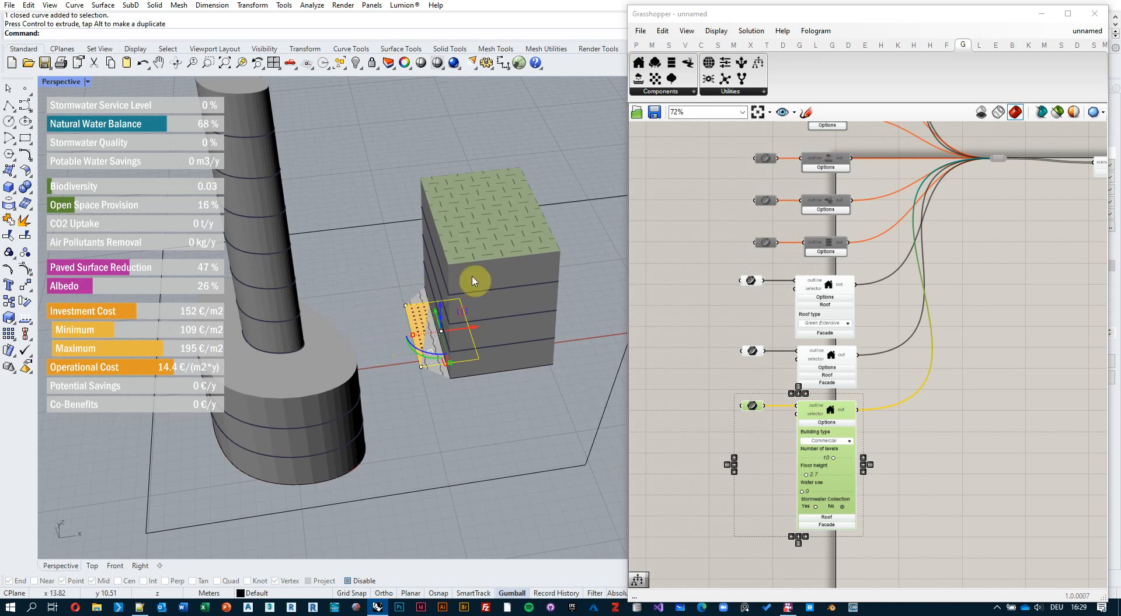
right_click_drag(525, 318, 495, 393)
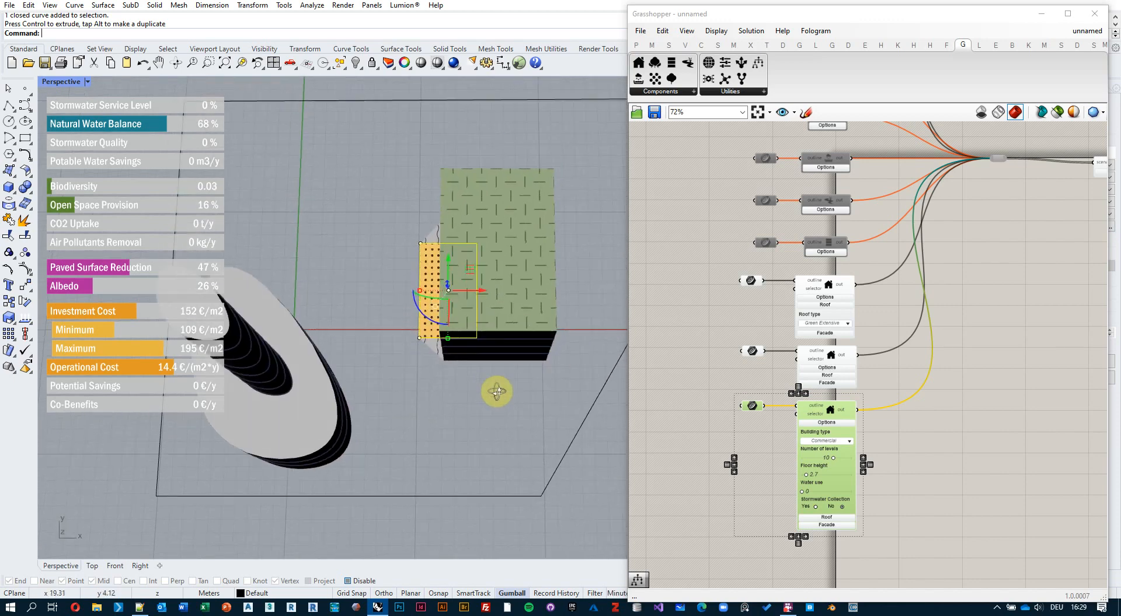
left_click_drag(476, 268, 535, 299)
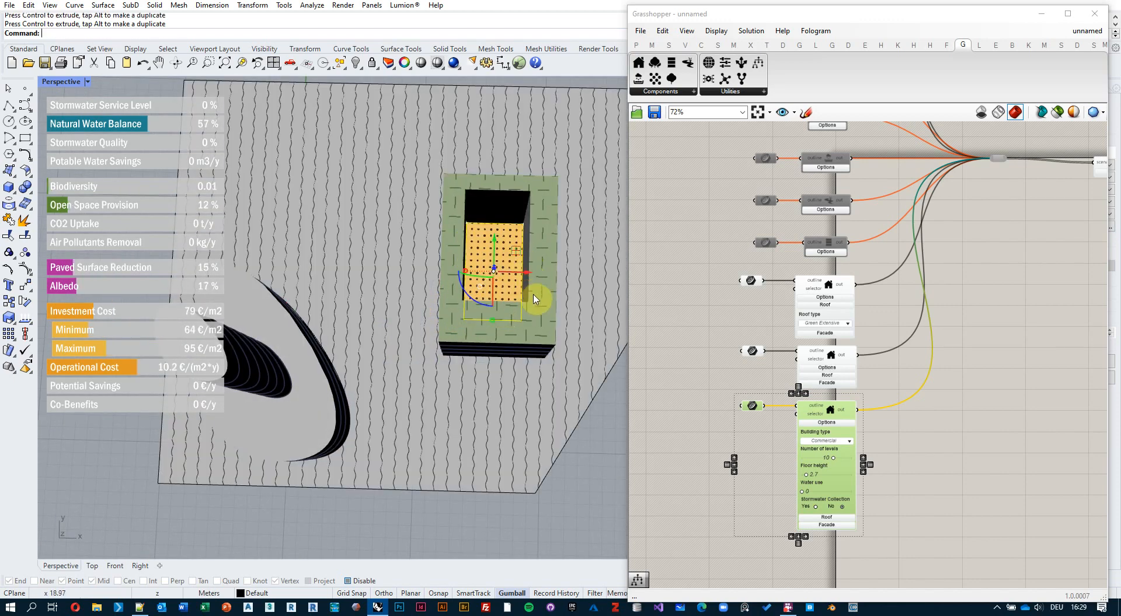
right_click_drag(432, 275, 438, 289)
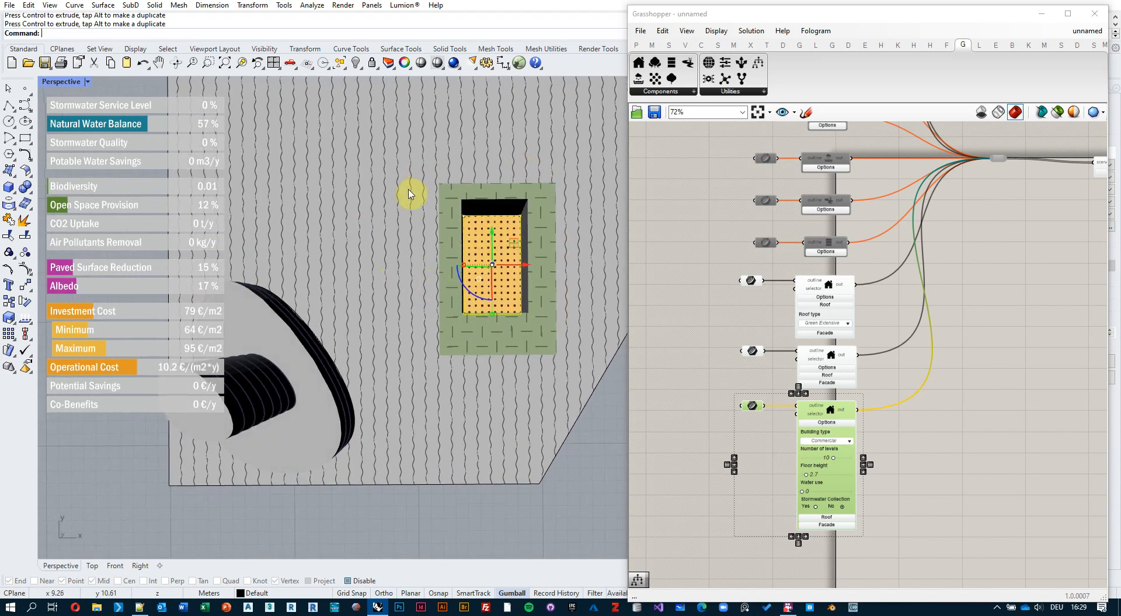
left_click(388, 217)
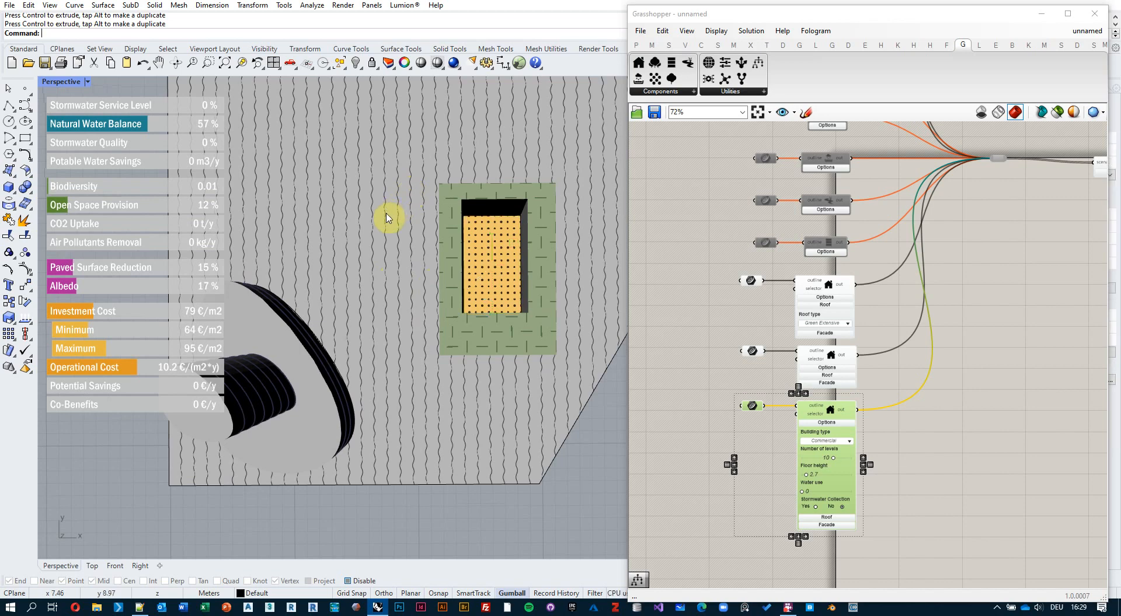
right_click_drag(395, 282, 613, 335)
Drag the plot's corner point downward to reshape the site.
left_click(588, 332)
left_click(587, 333)
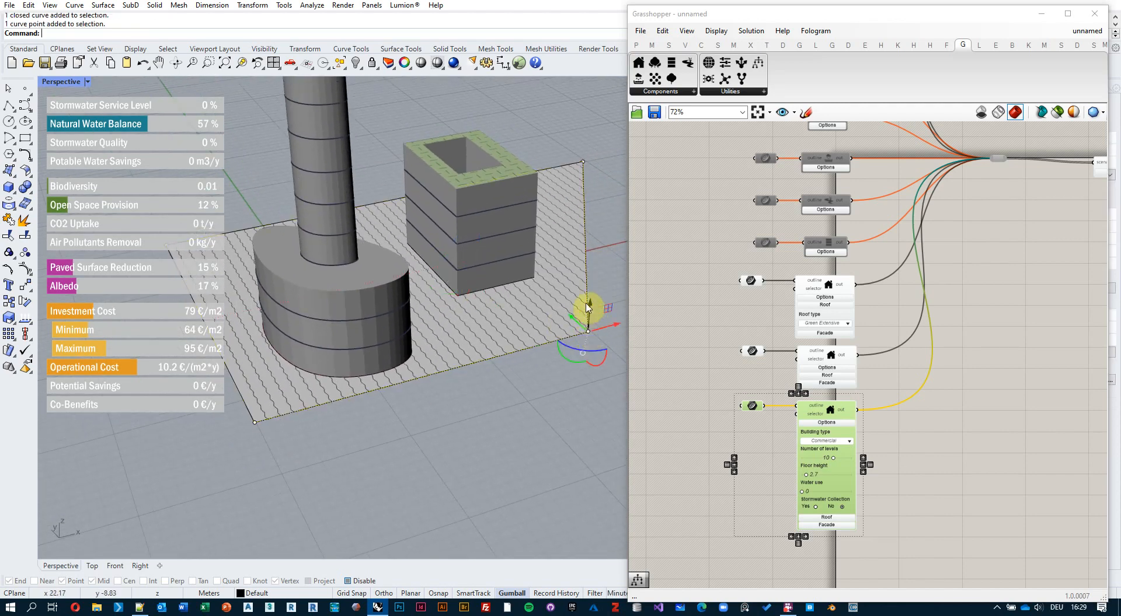
left_click_drag(588, 303, 588, 359)
right_click_drag(568, 418, 490, 290)
Raise the block's curves with the gumball into a tall green-clad tower, Investment Cost 121 €/m2.
left_click(491, 286)
left_click_drag(489, 261, 480, 215)
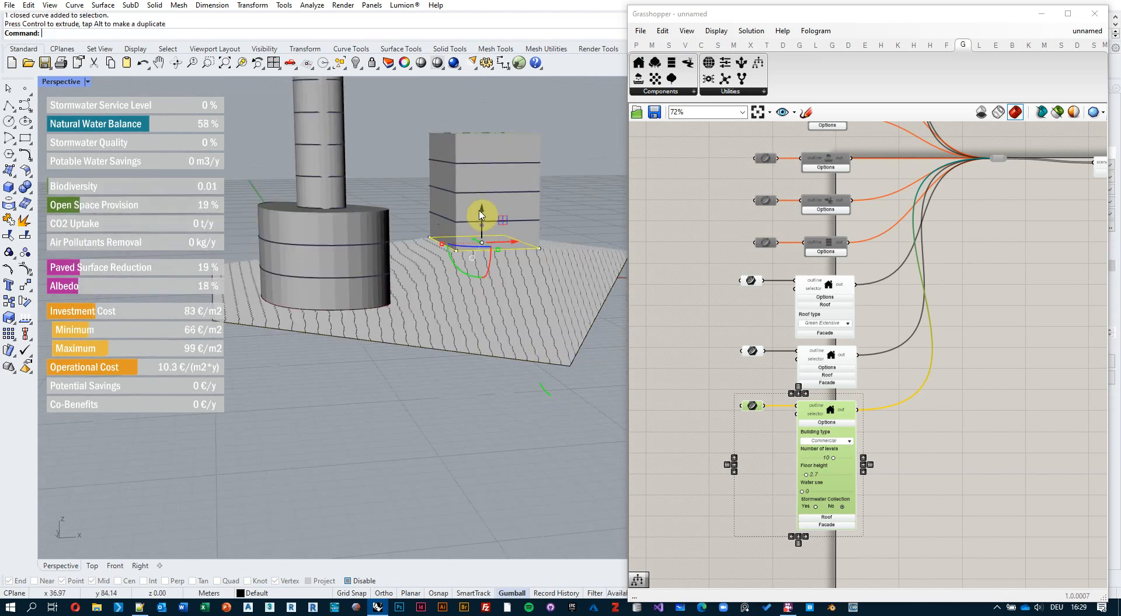
right_click_drag(516, 184, 493, 281)
left_click(499, 313)
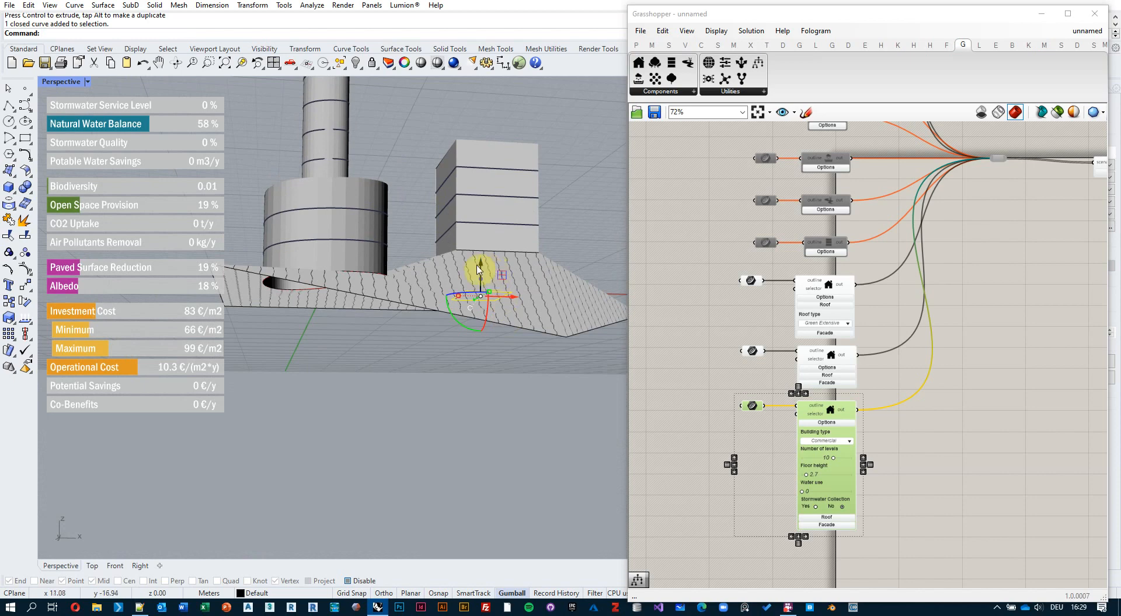
left_click_drag(477, 270, 475, 95)
right_click_drag(553, 135, 474, 276)
left_click_drag(453, 266, 498, 204)
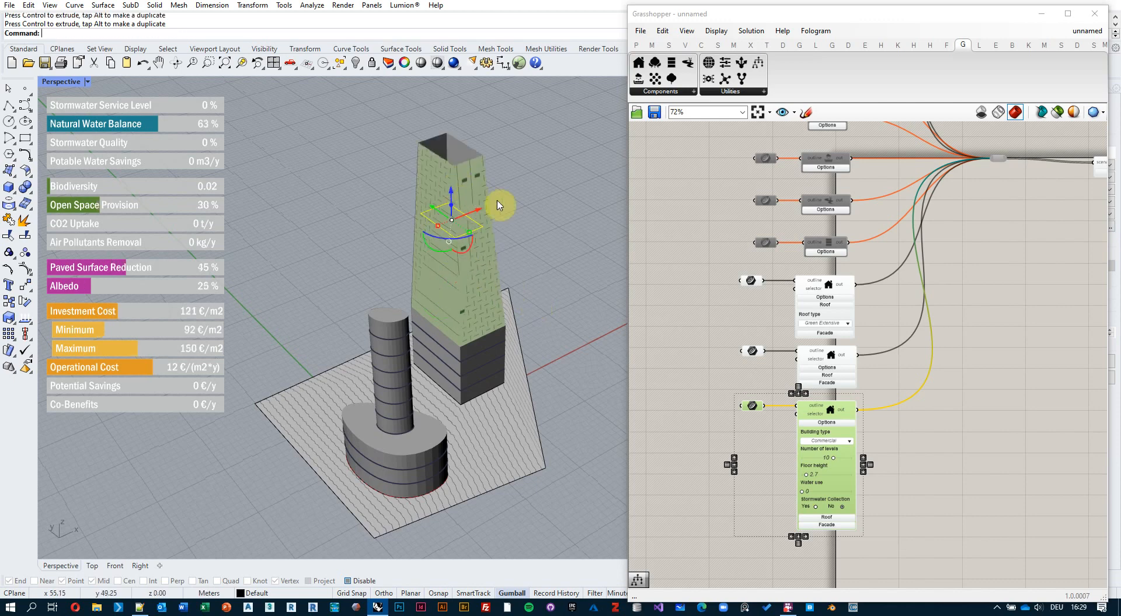
Undo the gumball move so the block returns to a short volume with a green roof.
scroll(526, 244, "down", 5)
right_click_drag(524, 282, 450, 257)
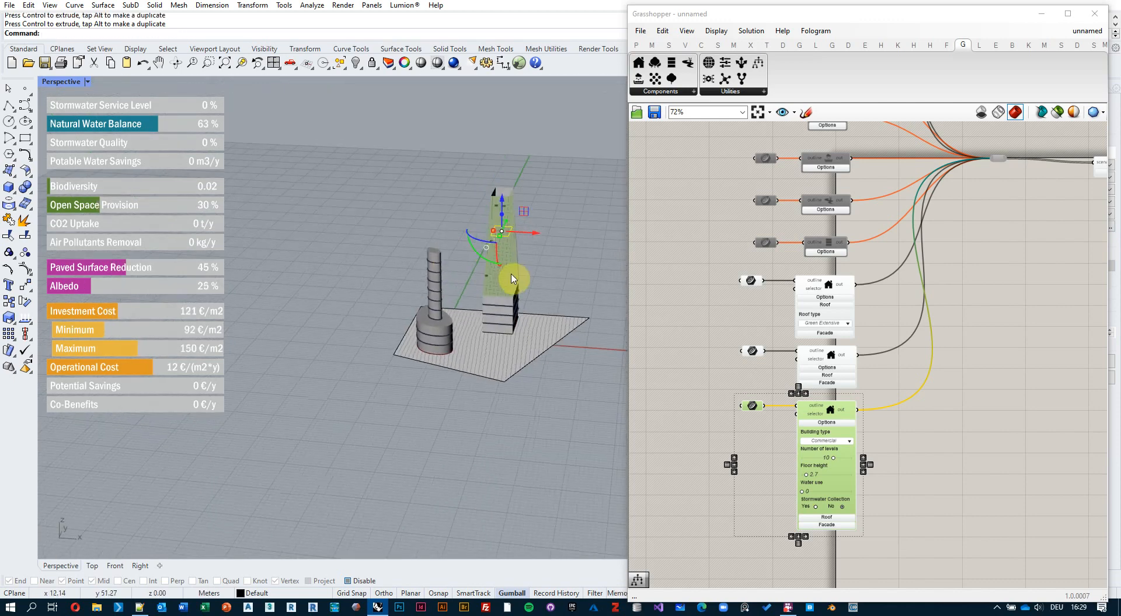
scroll(513, 279, "up", 6)
key("ctrl+z")
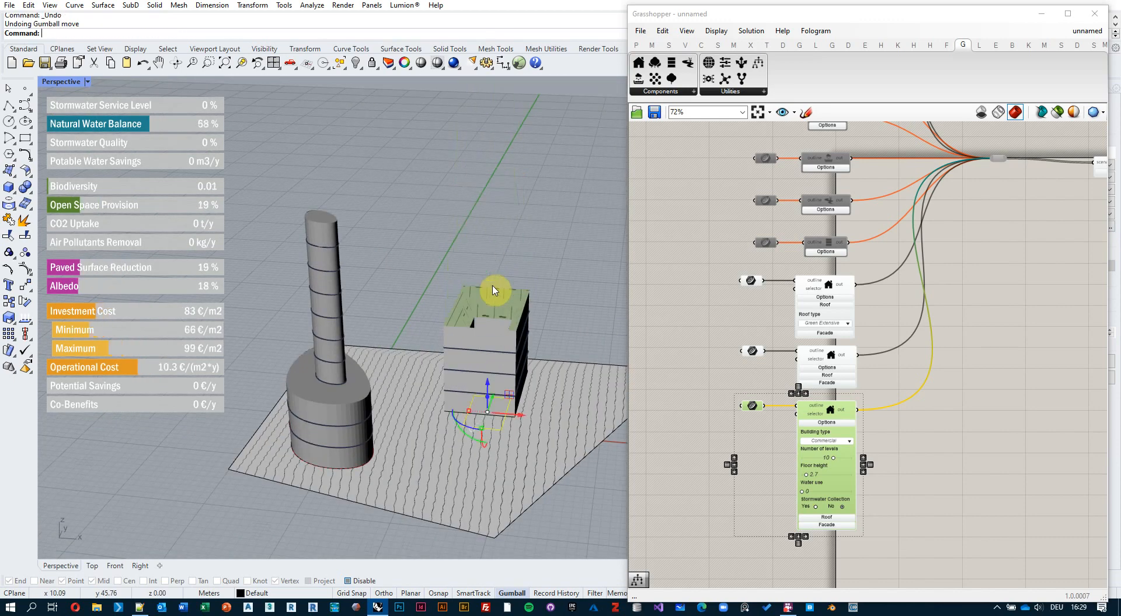
Lift the oval tower's curve with the gumball Z arrow so the base tapers conically.
right_click_drag(485, 312, 432, 327)
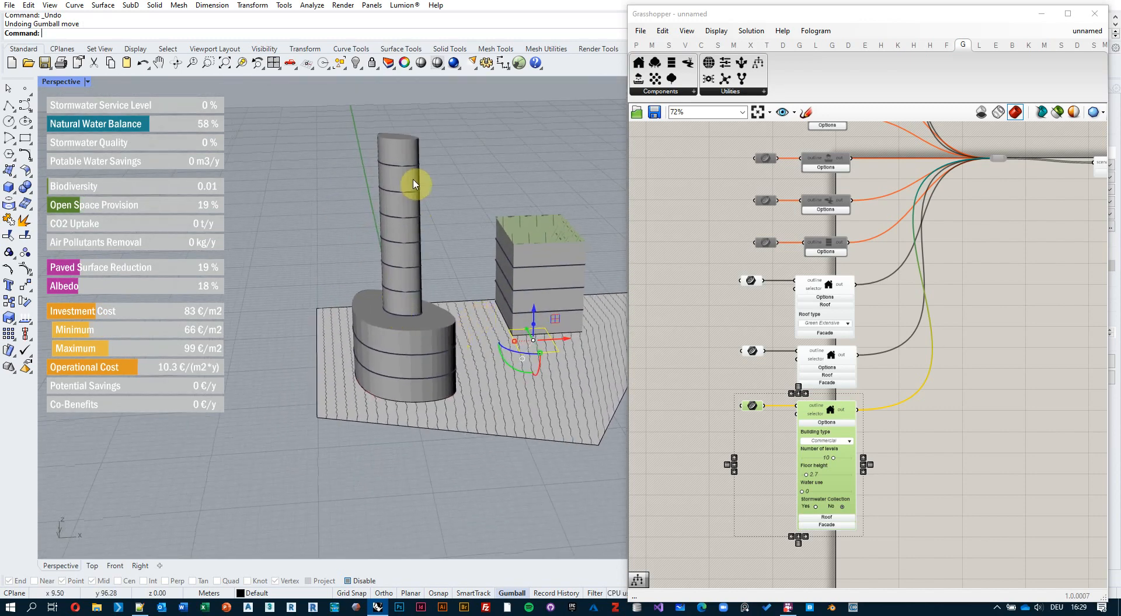
right_click_drag(418, 180, 406, 212)
right_click_drag(424, 339, 407, 357)
left_click(416, 306)
left_click_drag(391, 351, 390, 256)
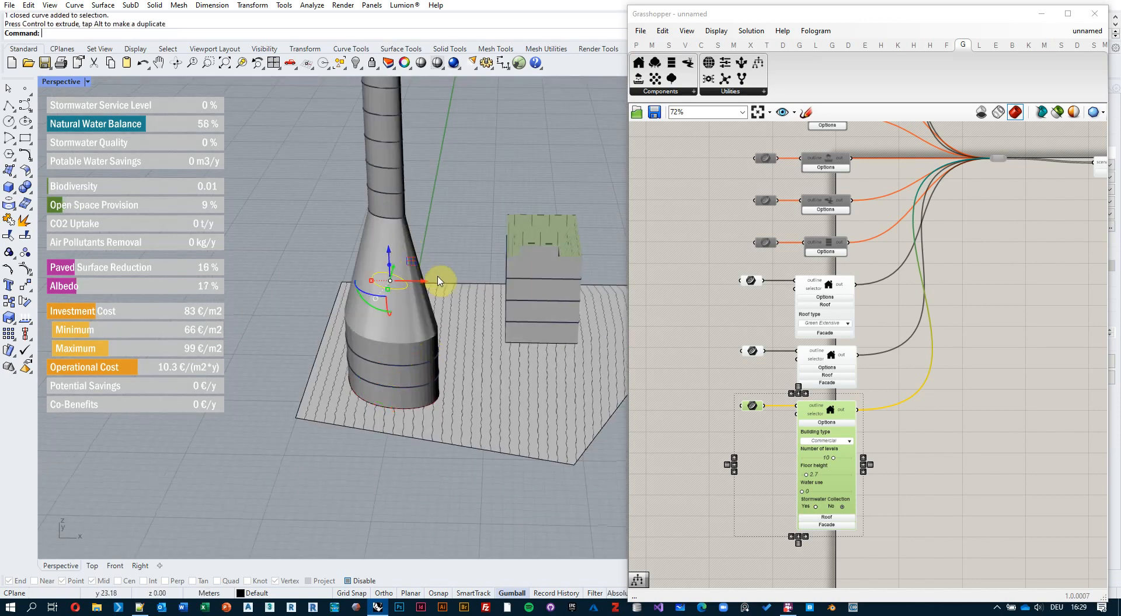
Deselect the curve and orbit around the tapered tower and block to inspect them.
scroll(443, 308, "down", 4)
right_click_drag(445, 313, 428, 309)
left_click(447, 259)
scroll(447, 260, "up", 4)
right_click_drag(447, 259, 471, 299)
right_click_drag(411, 439, 370, 441)
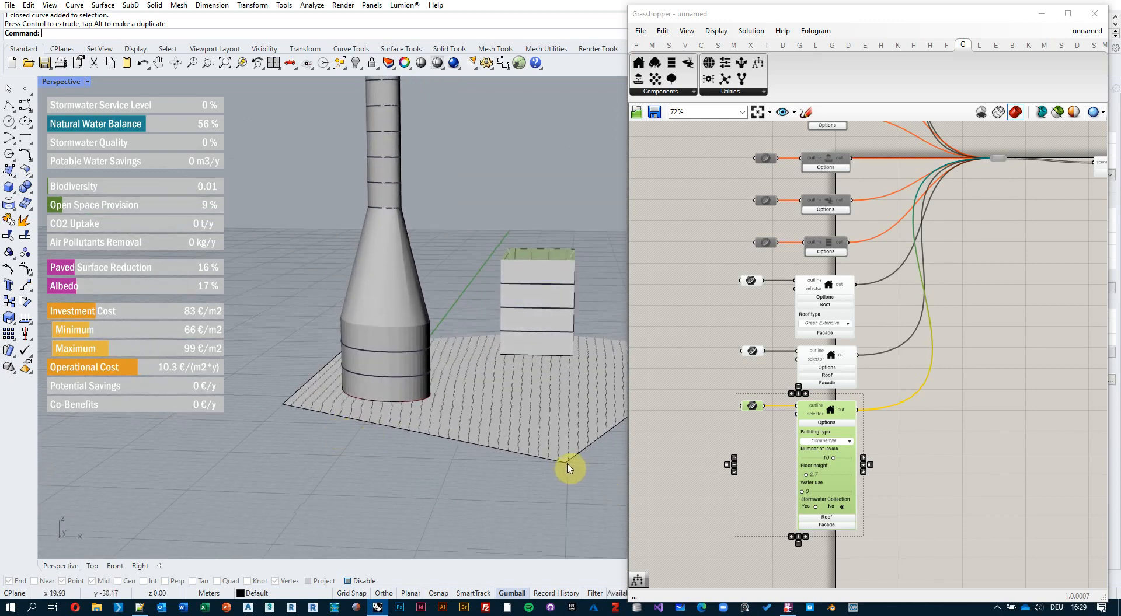